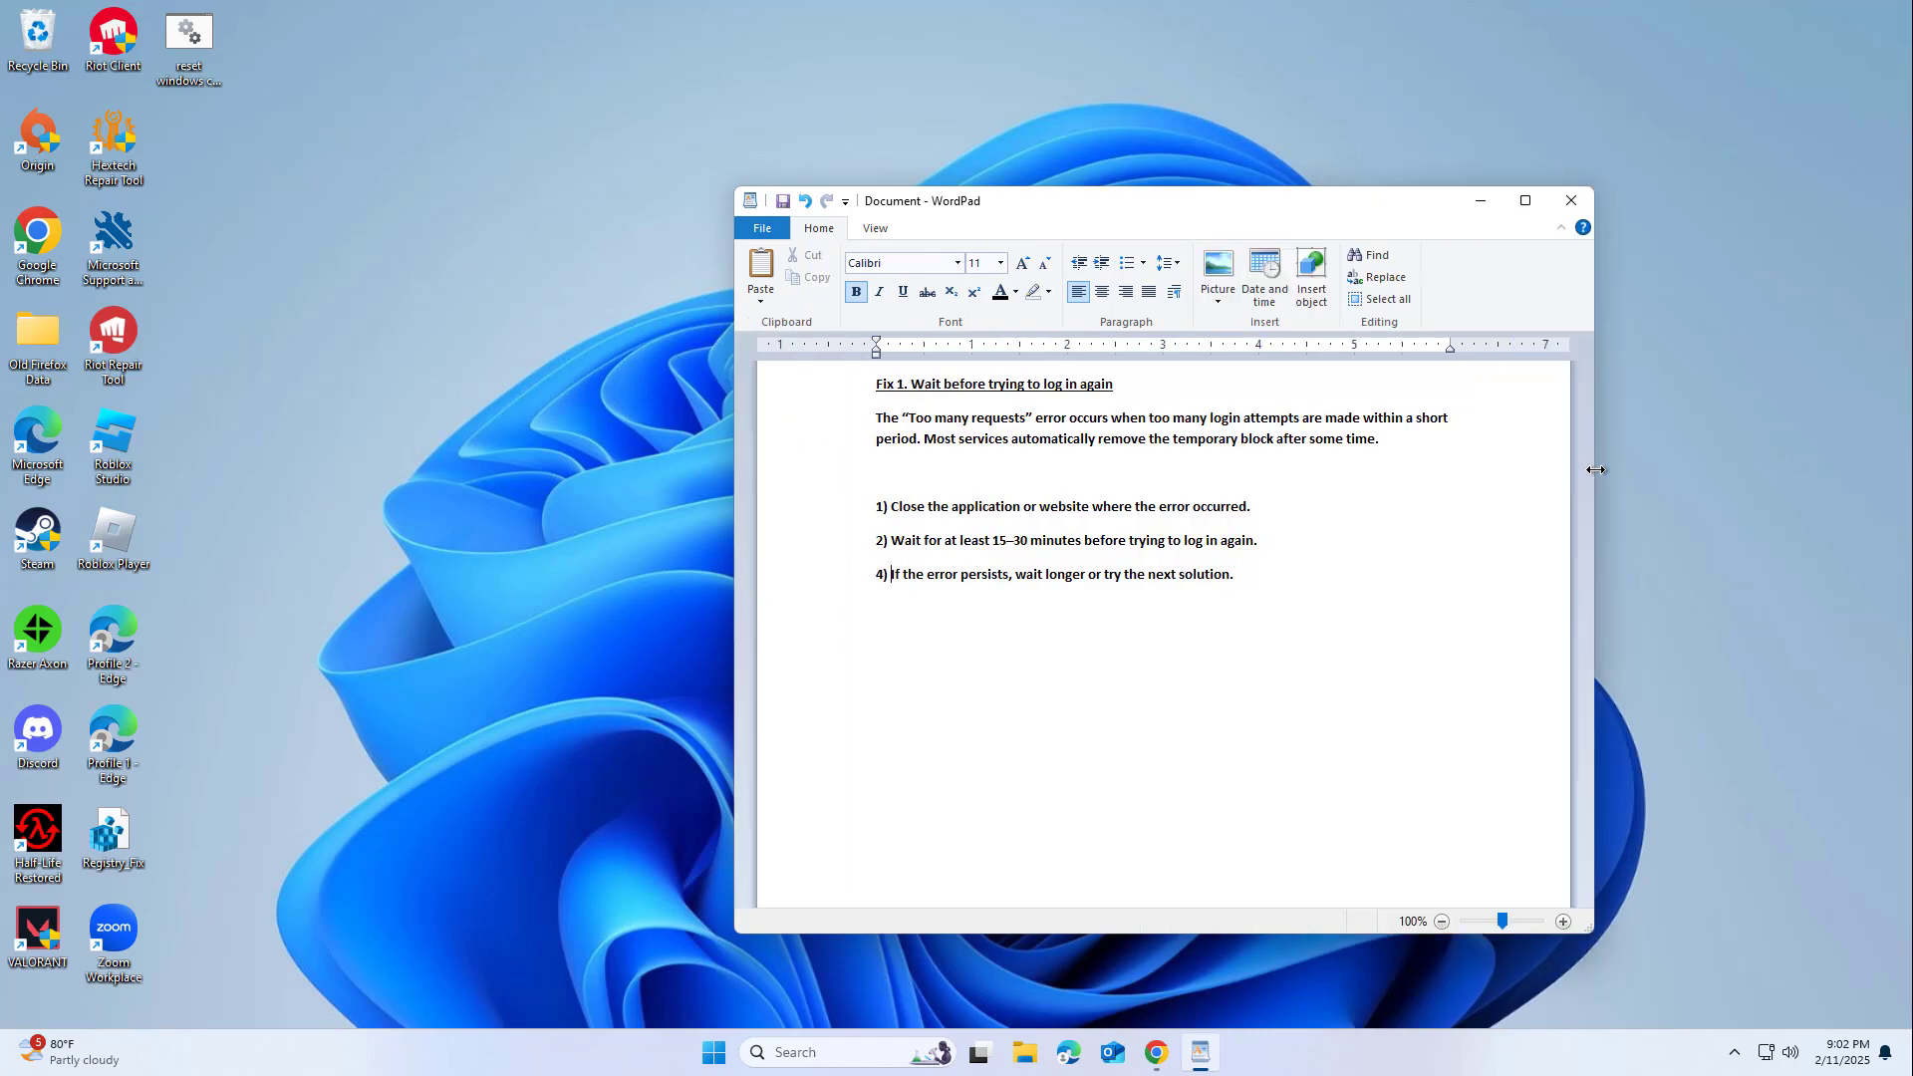
Zoom the Fix 1 notes to 140%, select the heading, and close WordPad
{"action": "left_click", "coordinate": [1563, 921]}
{"action": "left_click", "coordinate": [1563, 921]}
{"action": "left_click", "coordinate": [1564, 923]}
{"action": "left_click", "coordinate": [1564, 922]}
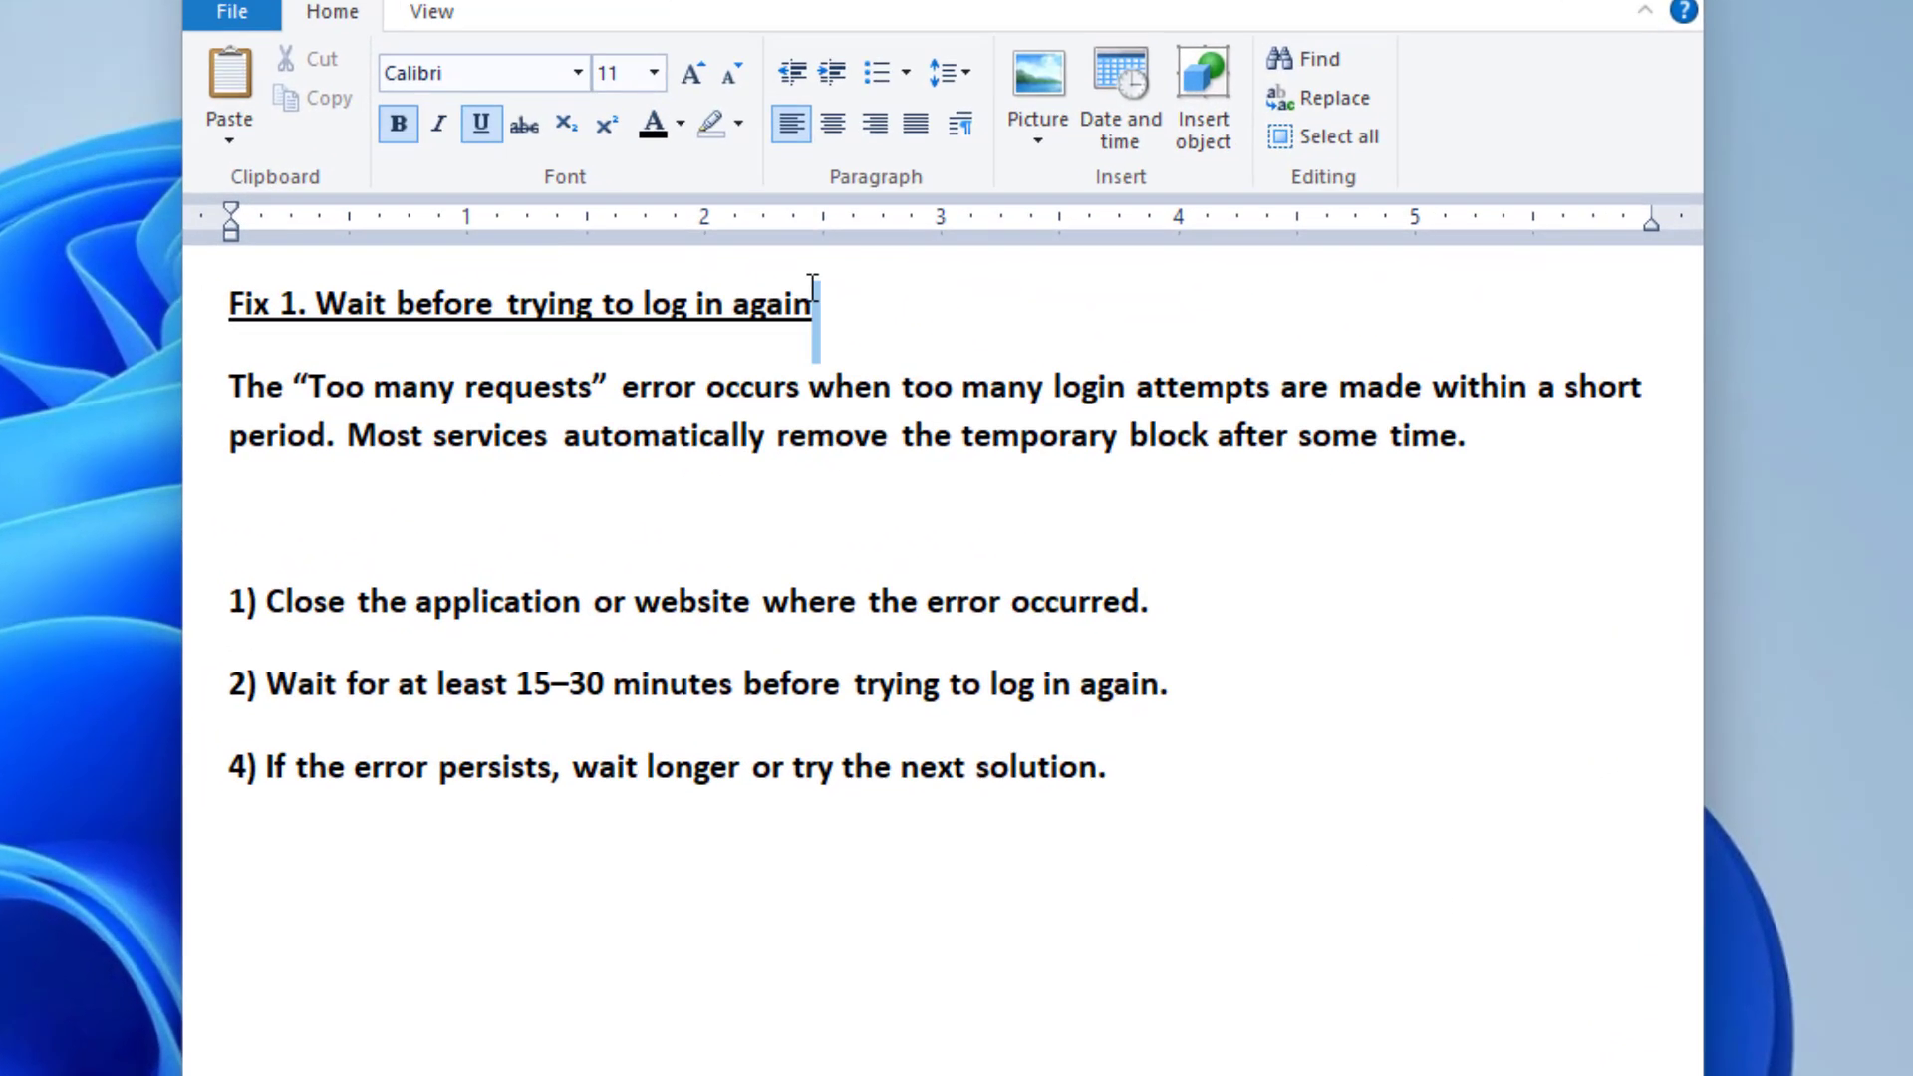
{"action": "left_click_drag", "start_coordinate": [813, 287], "coordinate": [279, 291]}
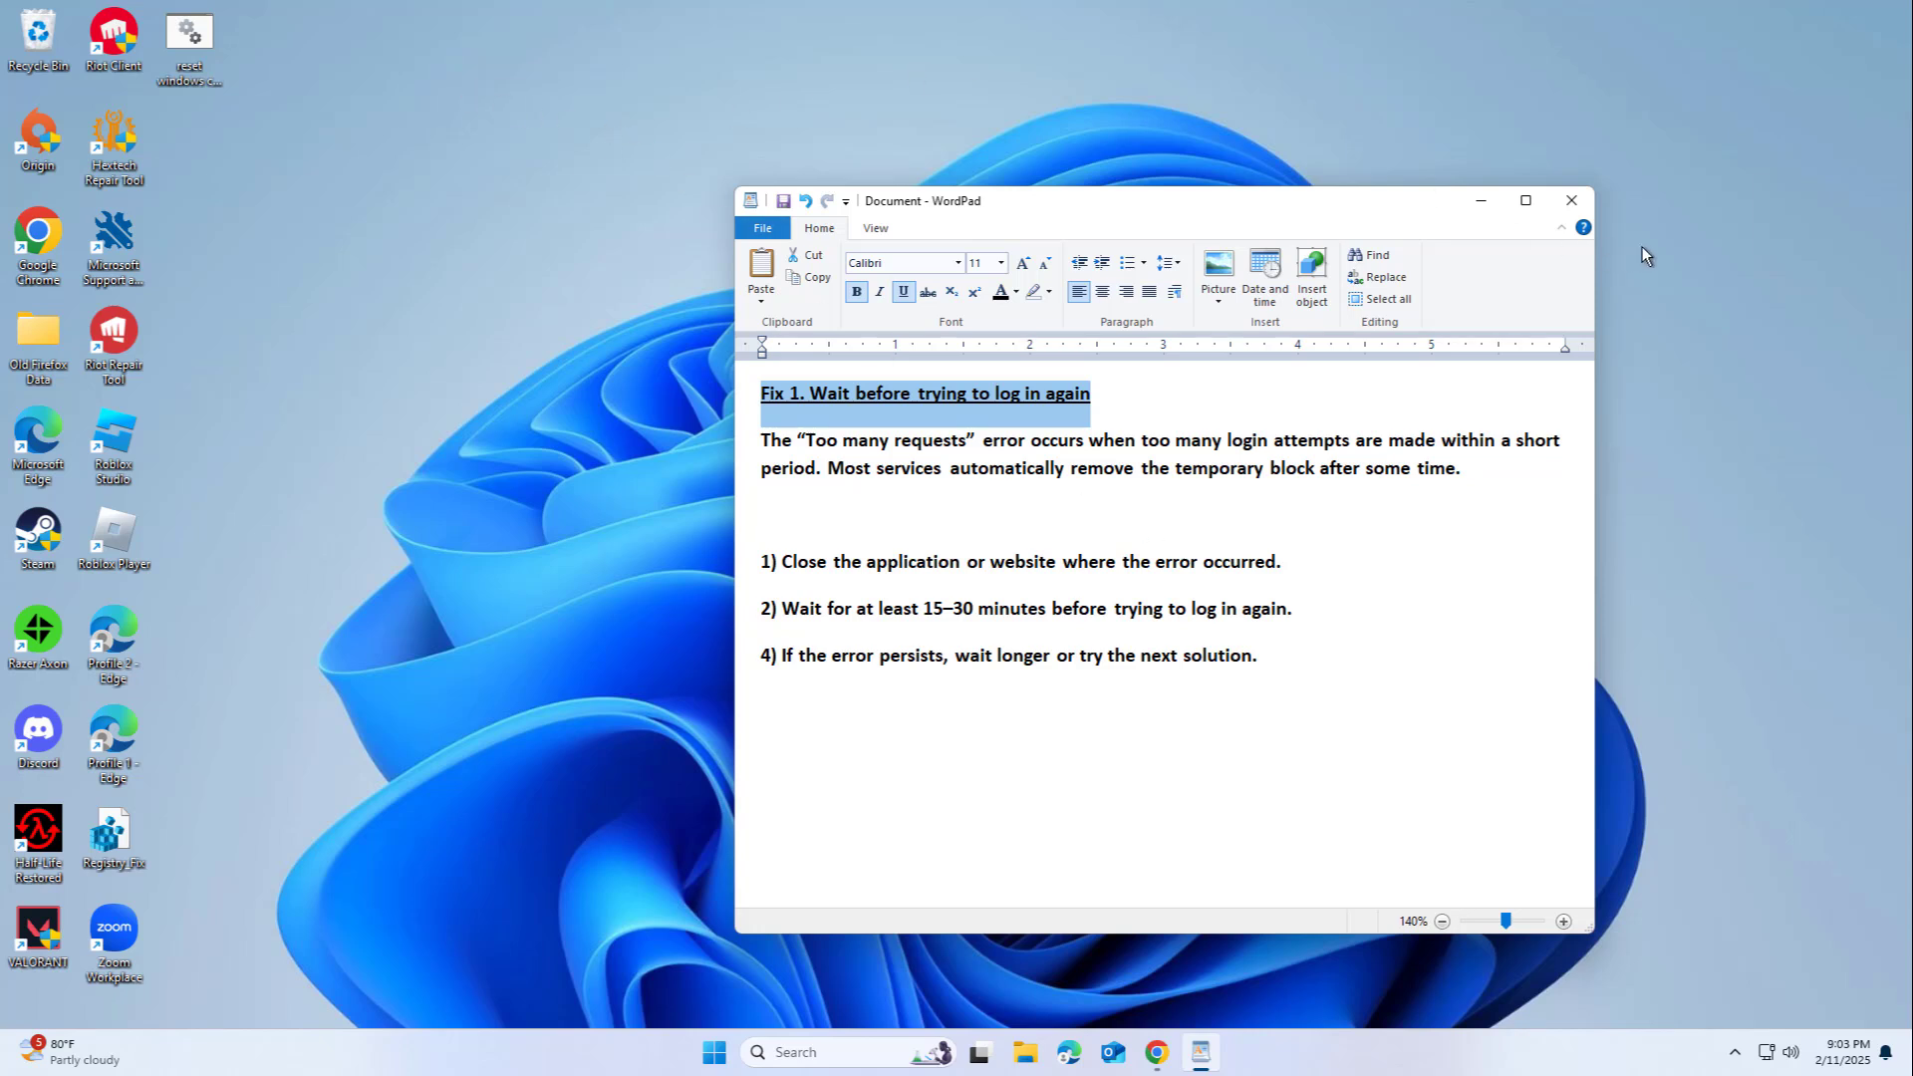
{"action": "left_click", "coordinate": [1583, 204]}
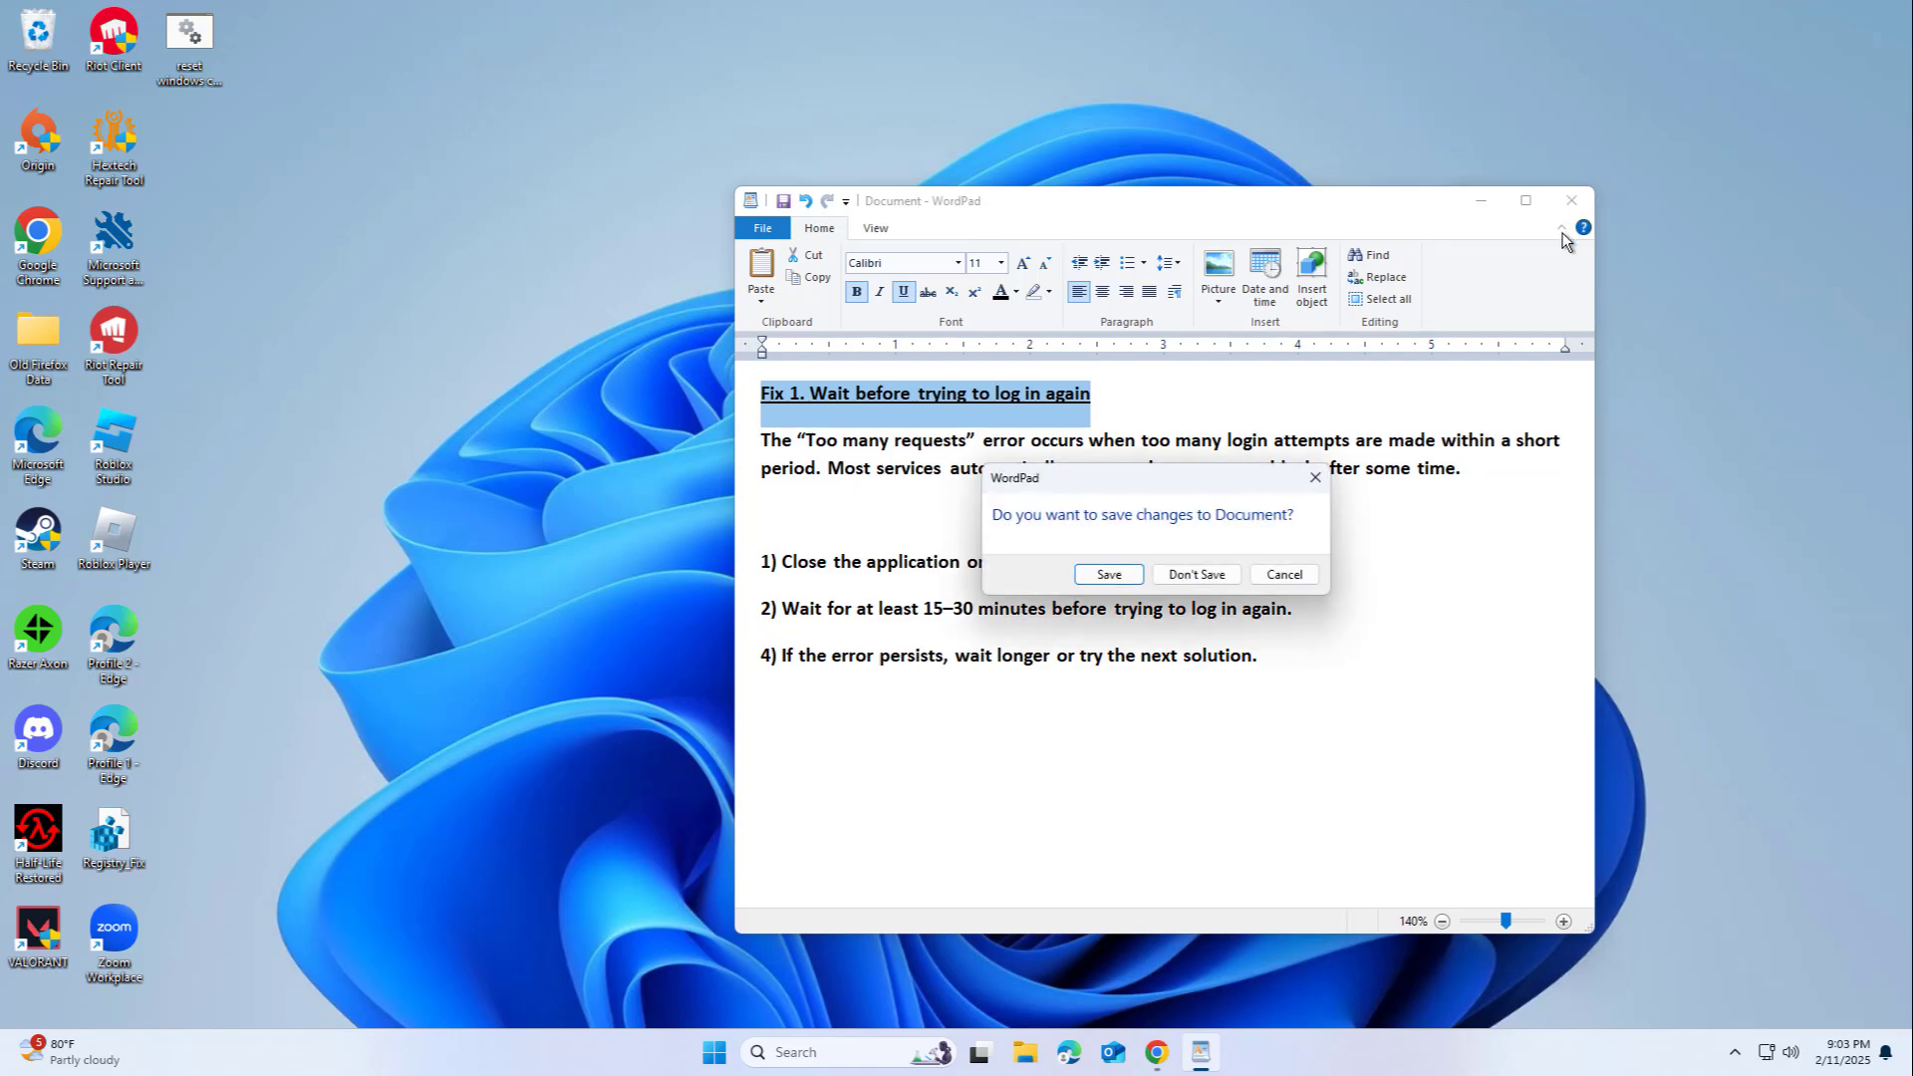
Discard the unsaved Document, then check the Restart option under the Start menu's power button
{"action": "left_click", "coordinate": [1196, 575]}
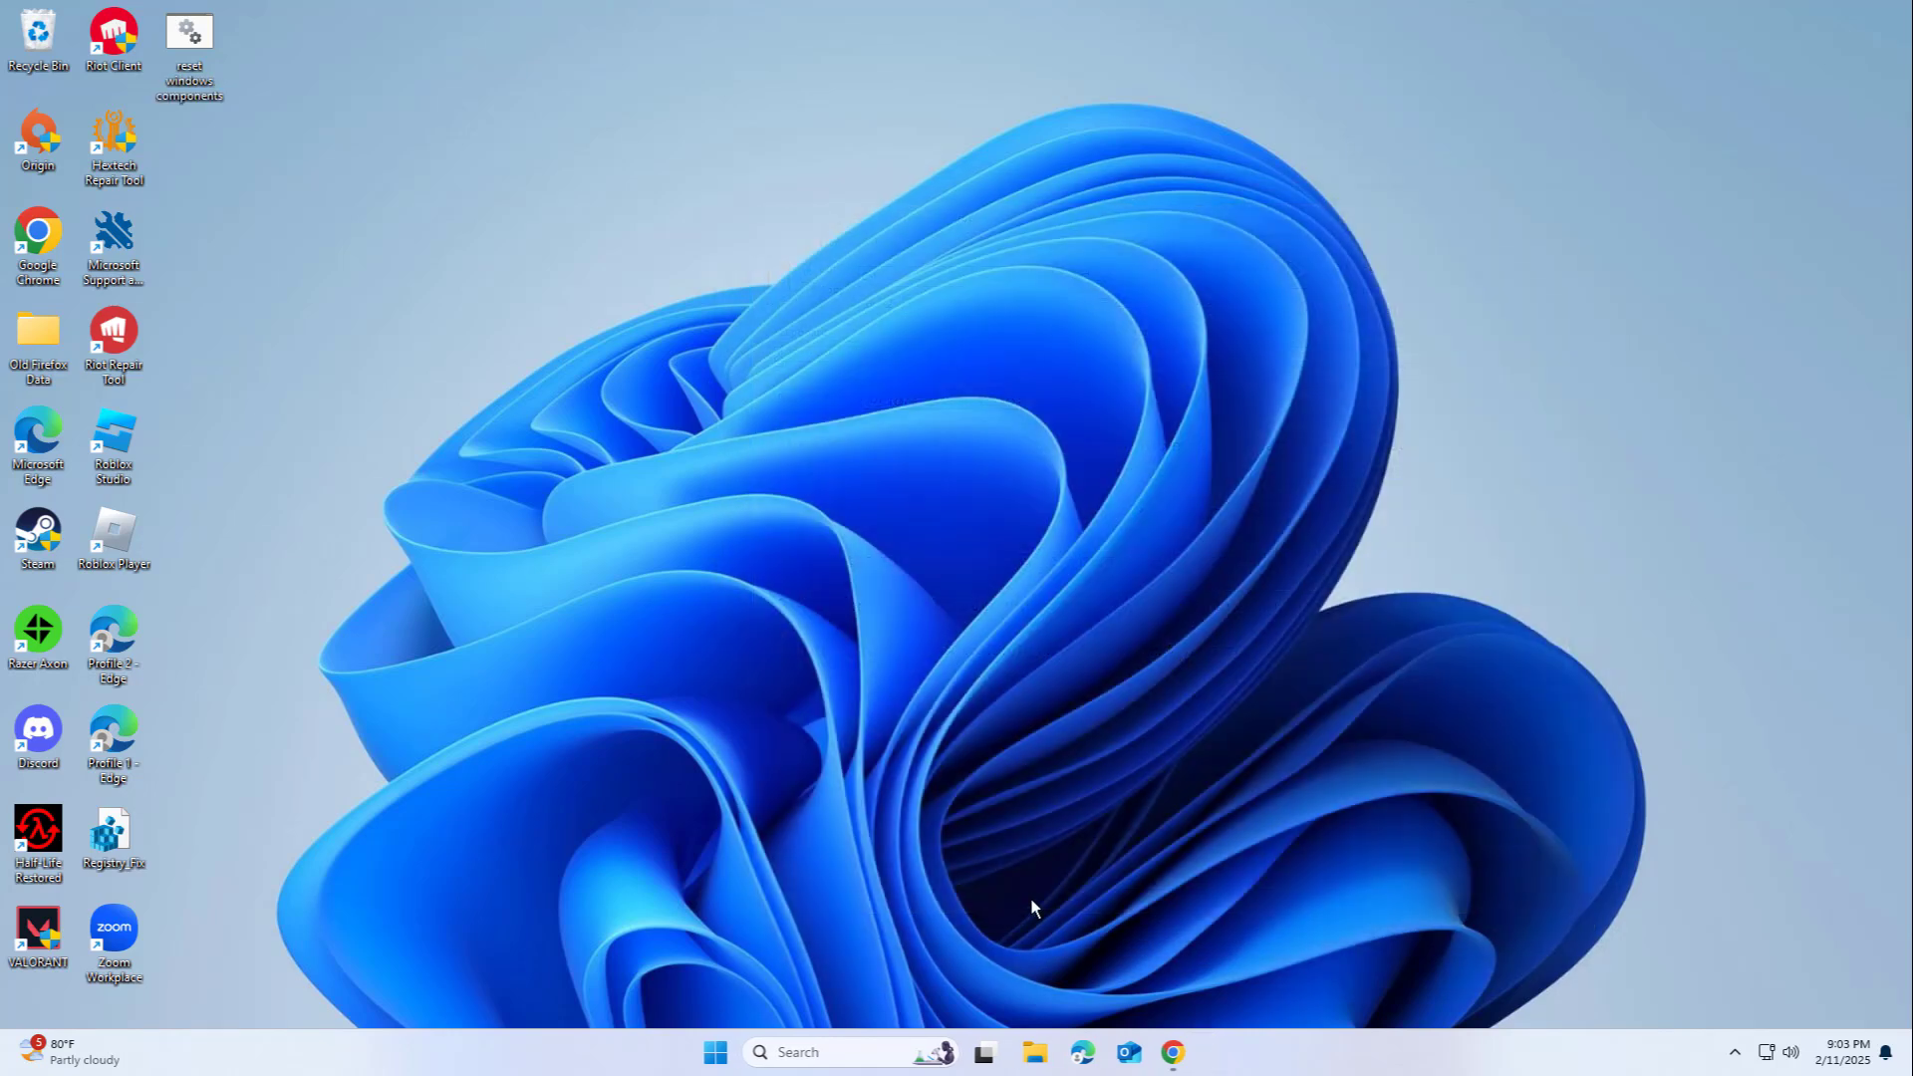
{"action": "left_click", "coordinate": [755, 1041]}
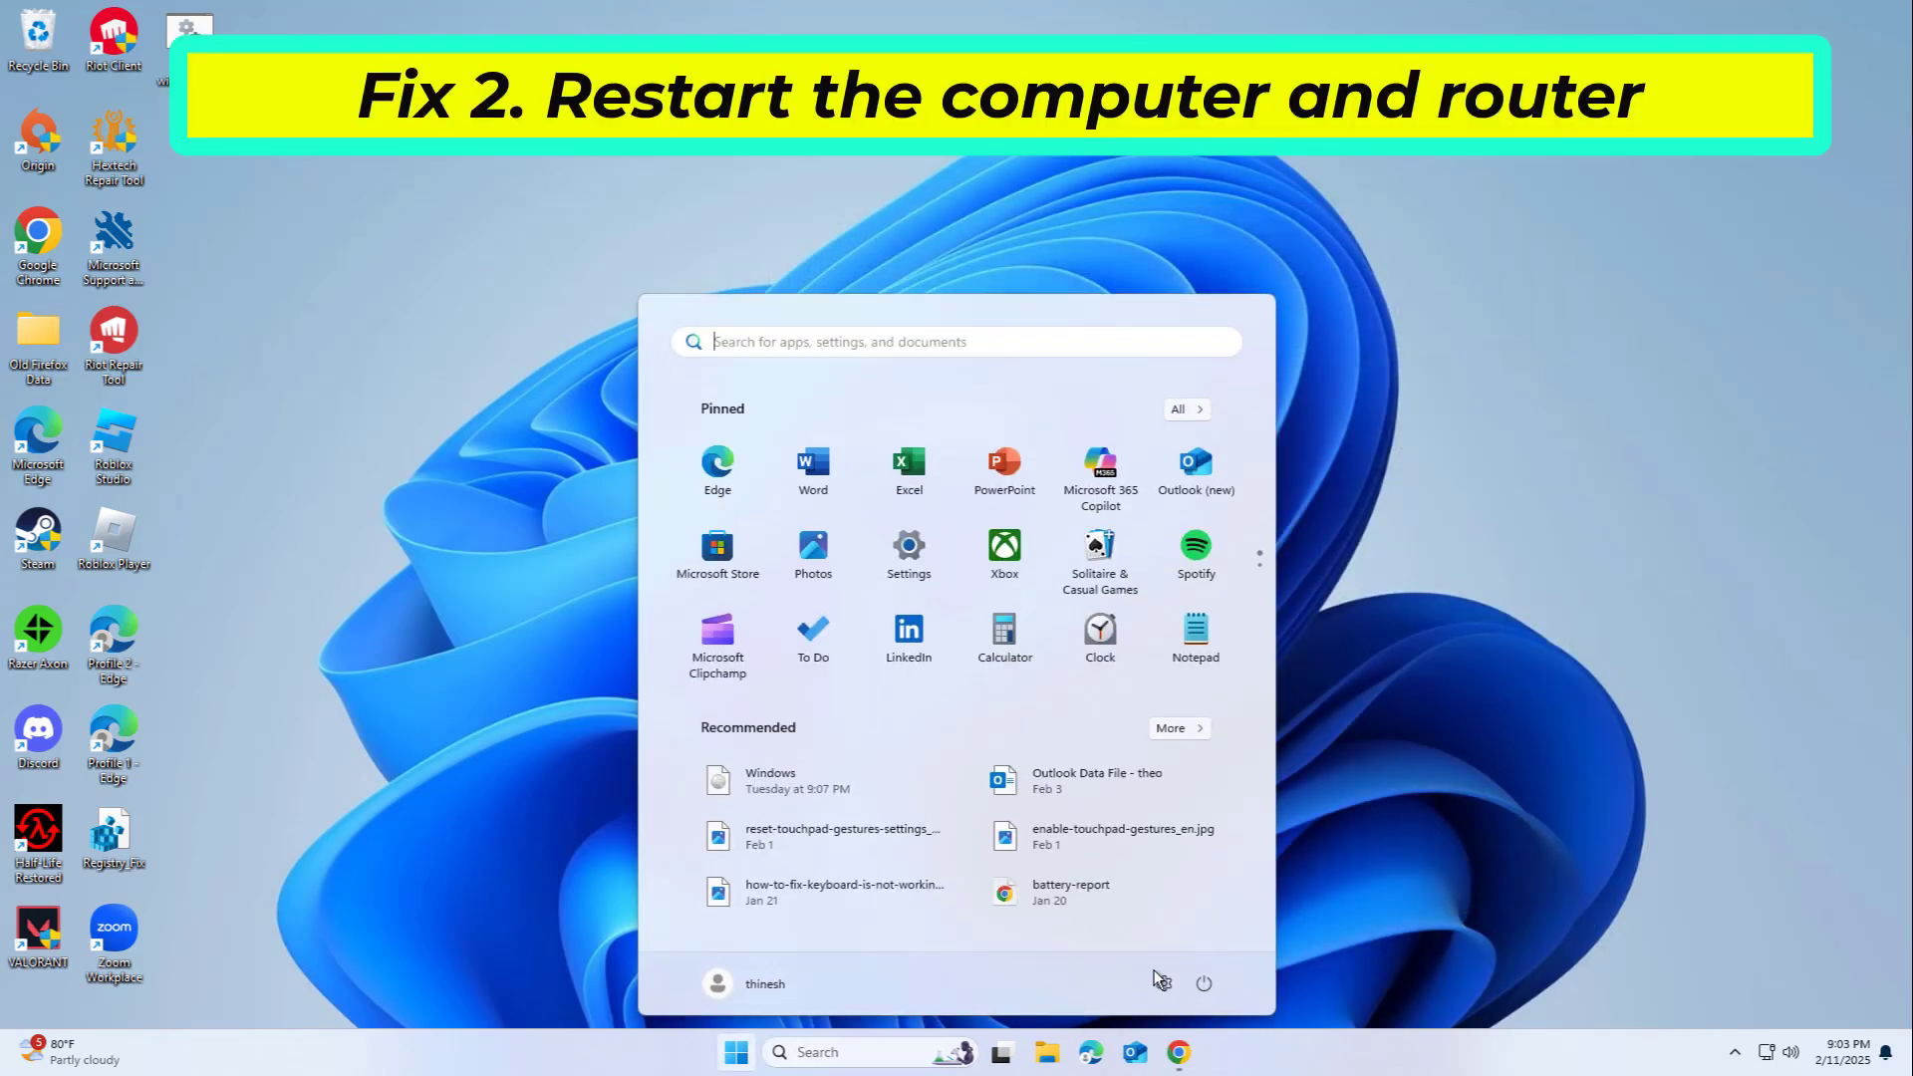
{"action": "left_click", "coordinate": [1205, 984]}
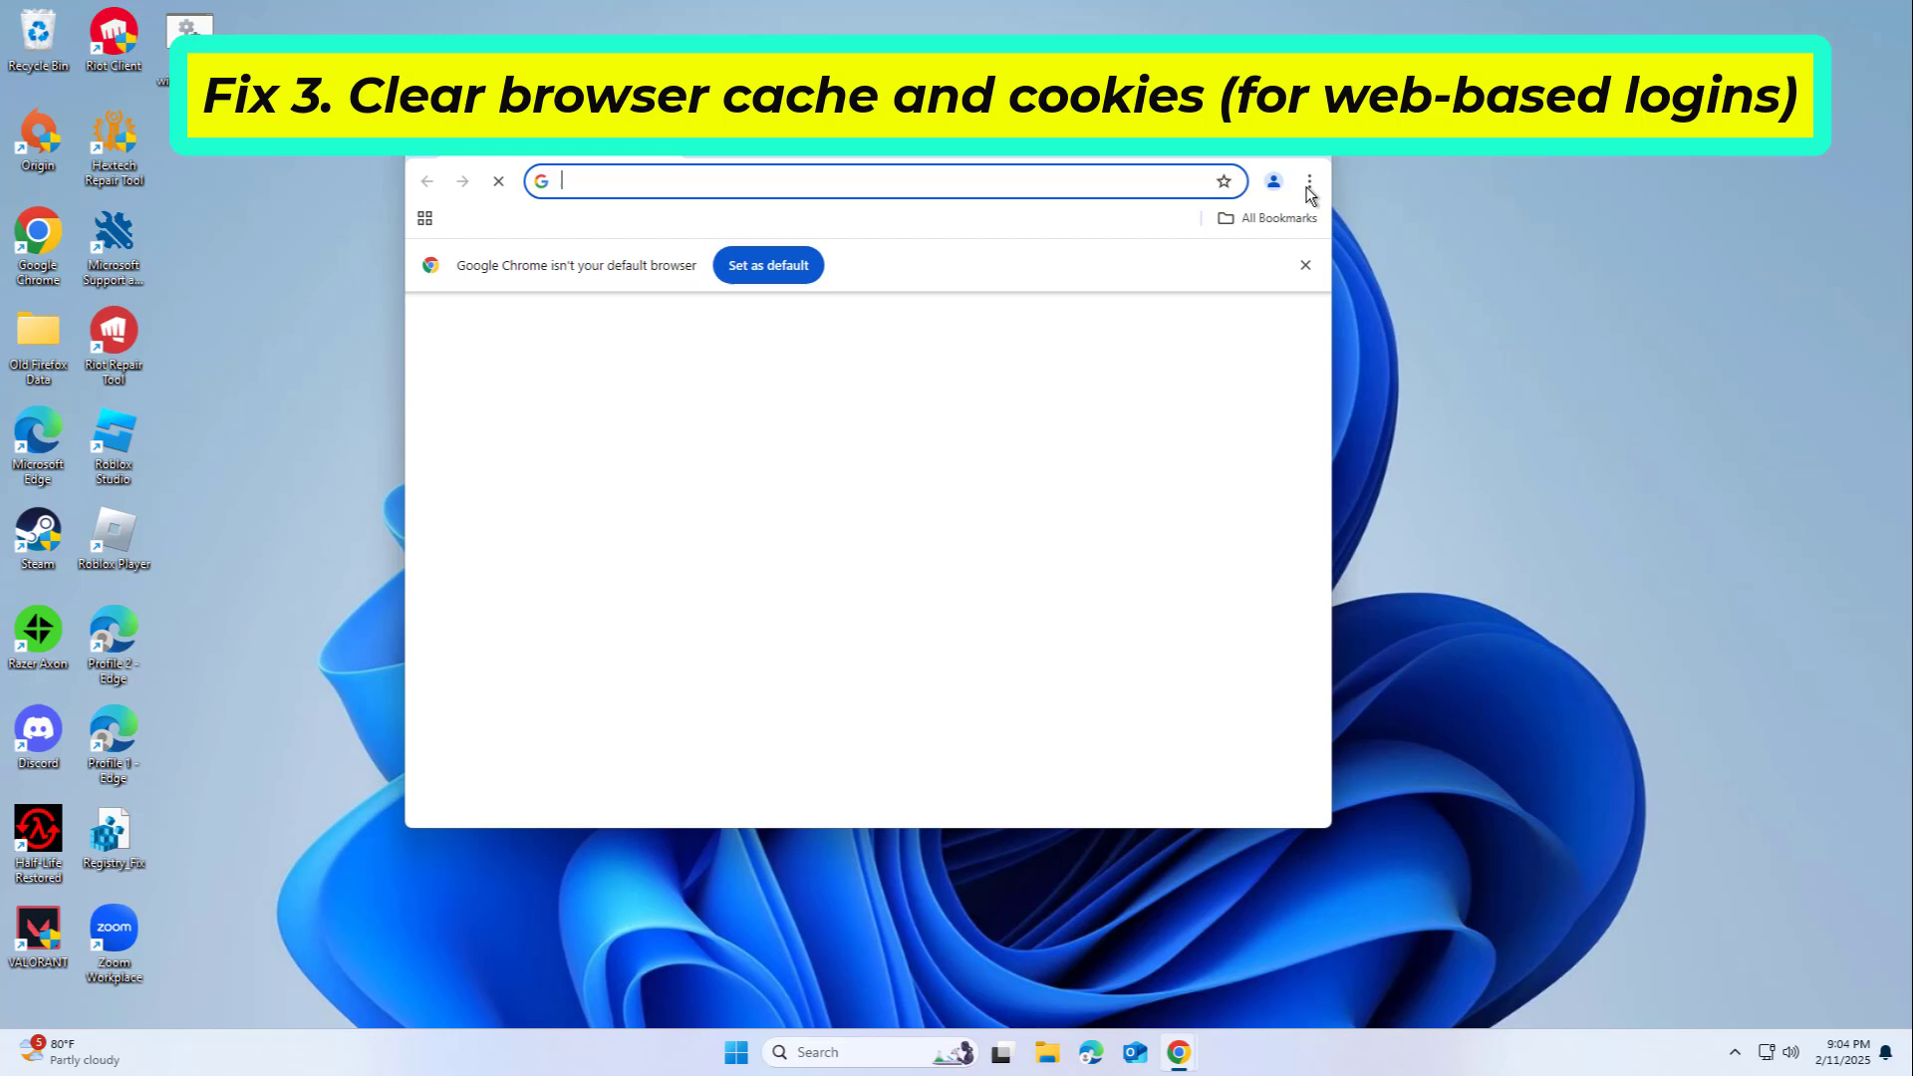
Open Chrome Settings and browse the section list for Privacy and security
{"action": "left_click", "coordinate": [1309, 183]}
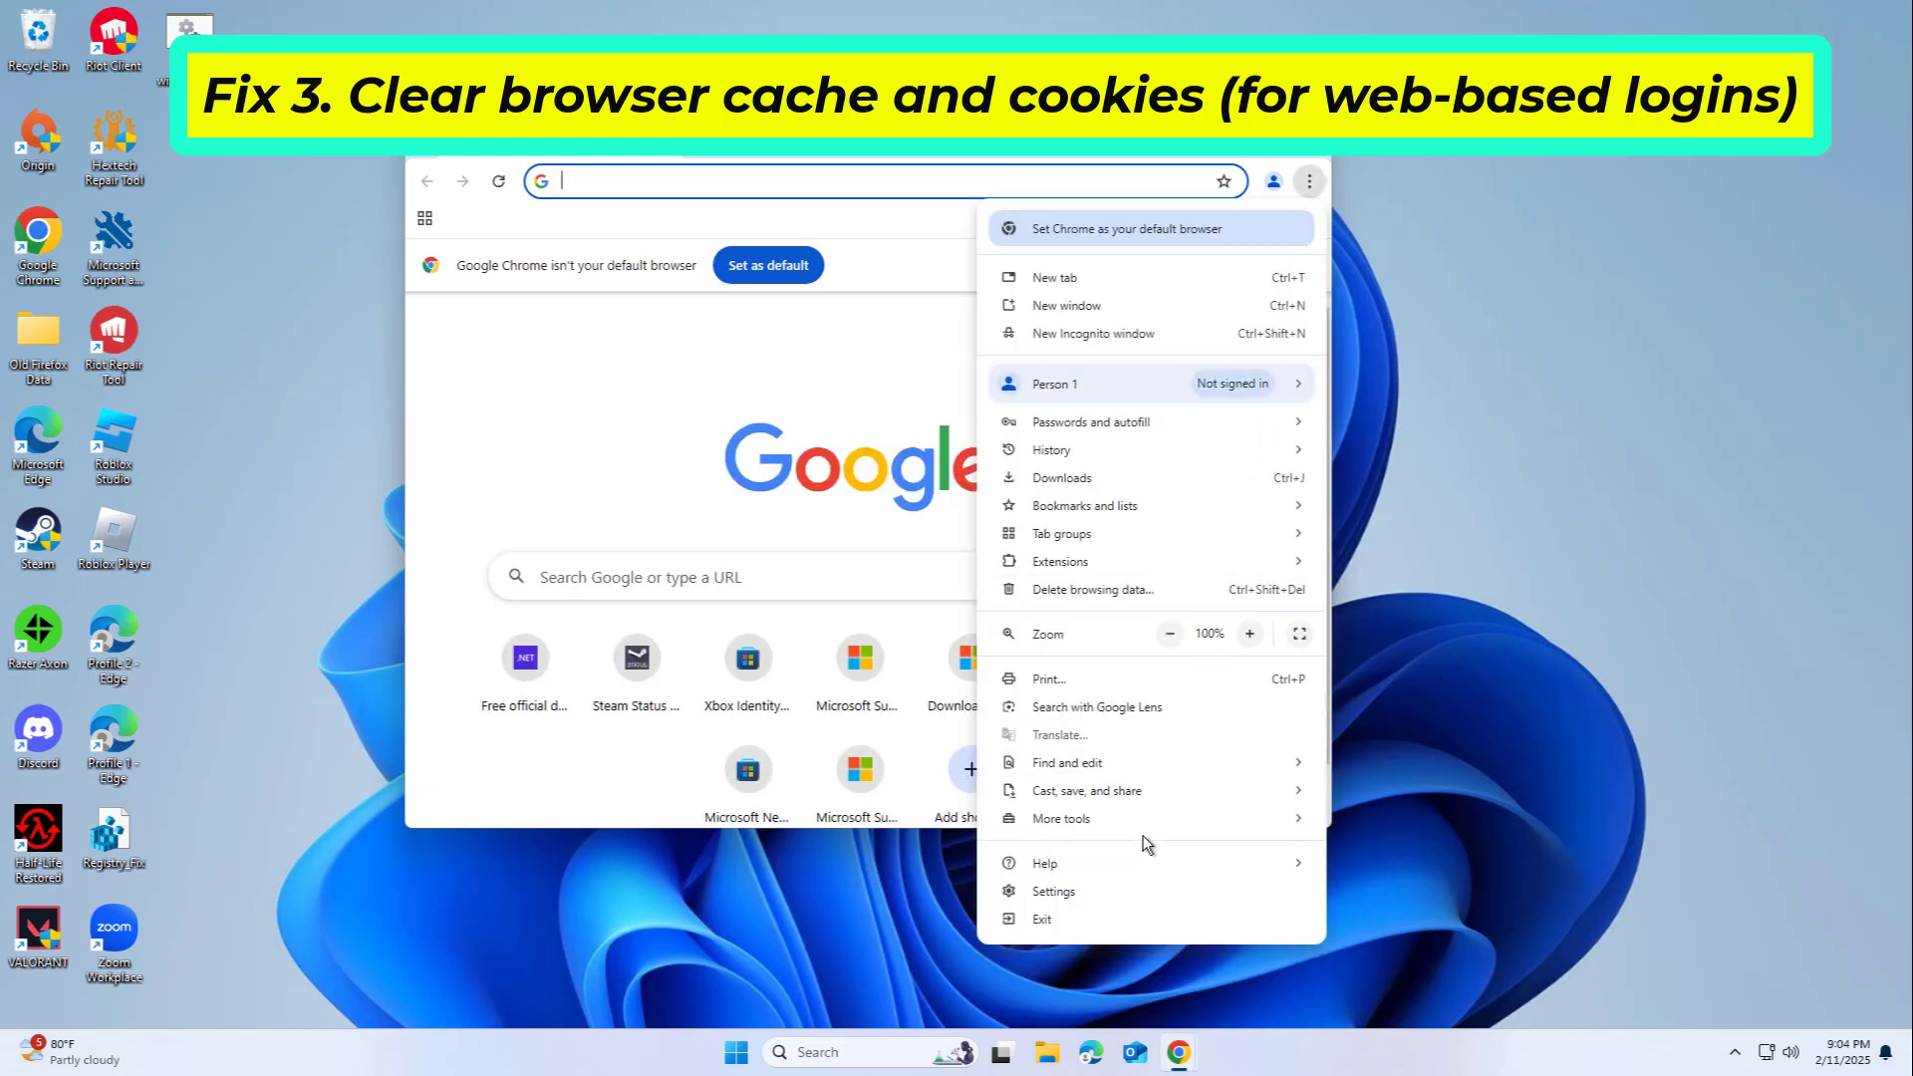
{"action": "left_click", "coordinate": [1182, 896]}
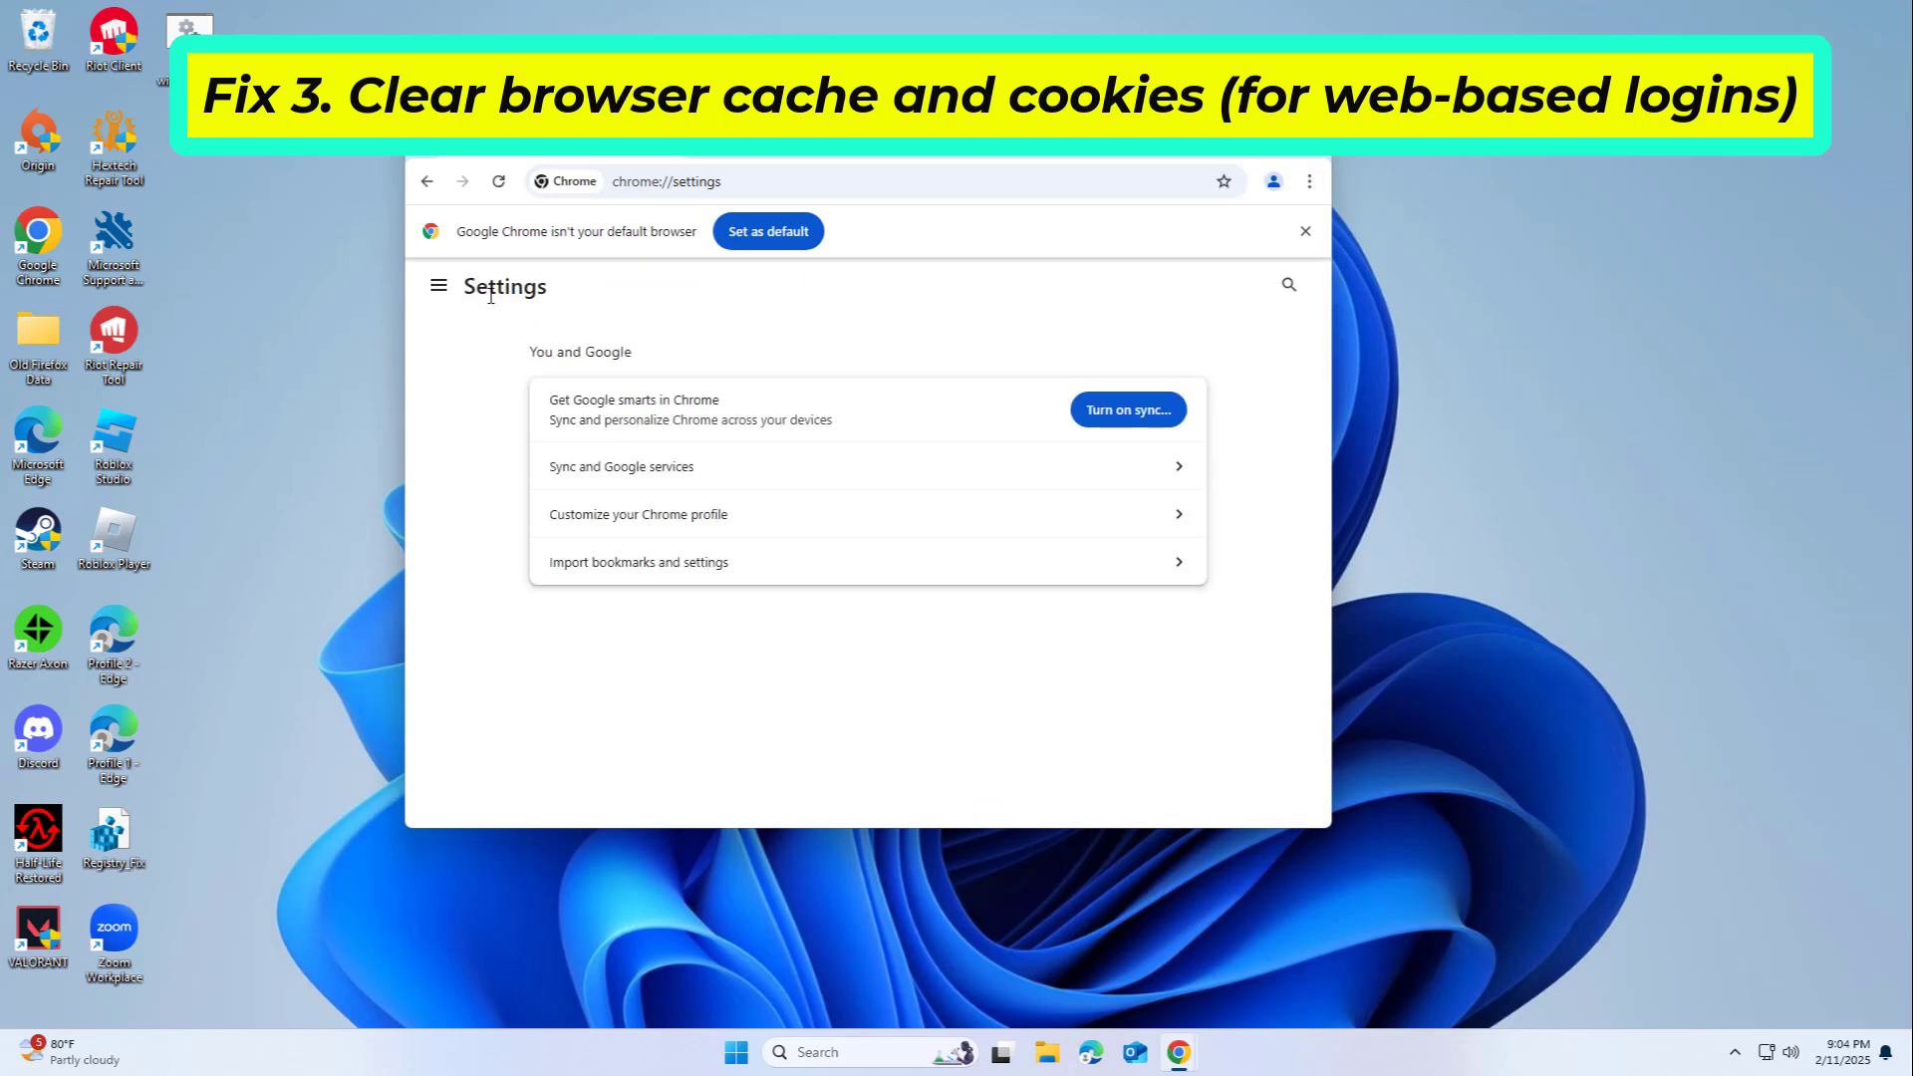
{"action": "left_click", "coordinate": [437, 286]}
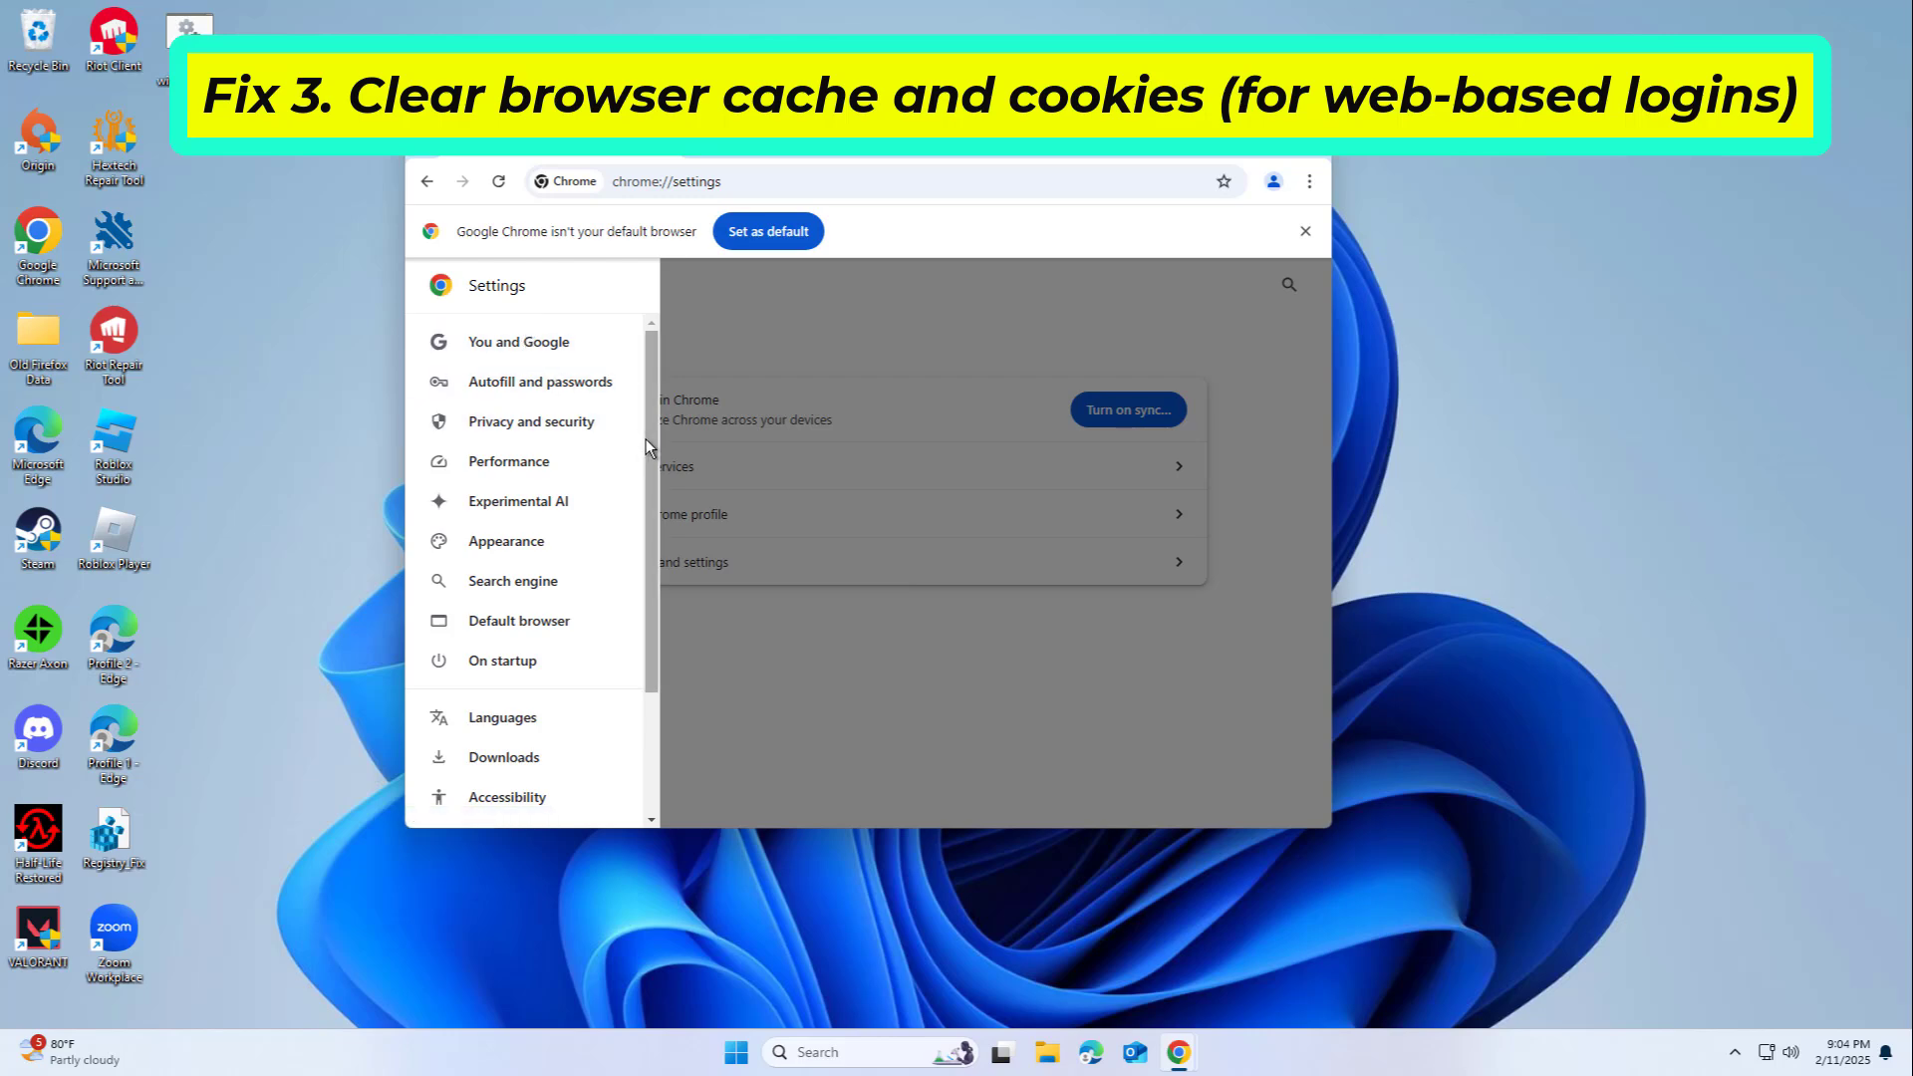
{"action": "scroll", "coordinate": [645, 440], "scroll_direction": "down", "scroll_amount": 2}
{"action": "scroll", "coordinate": [663, 488], "scroll_direction": "down", "scroll_amount": 3}
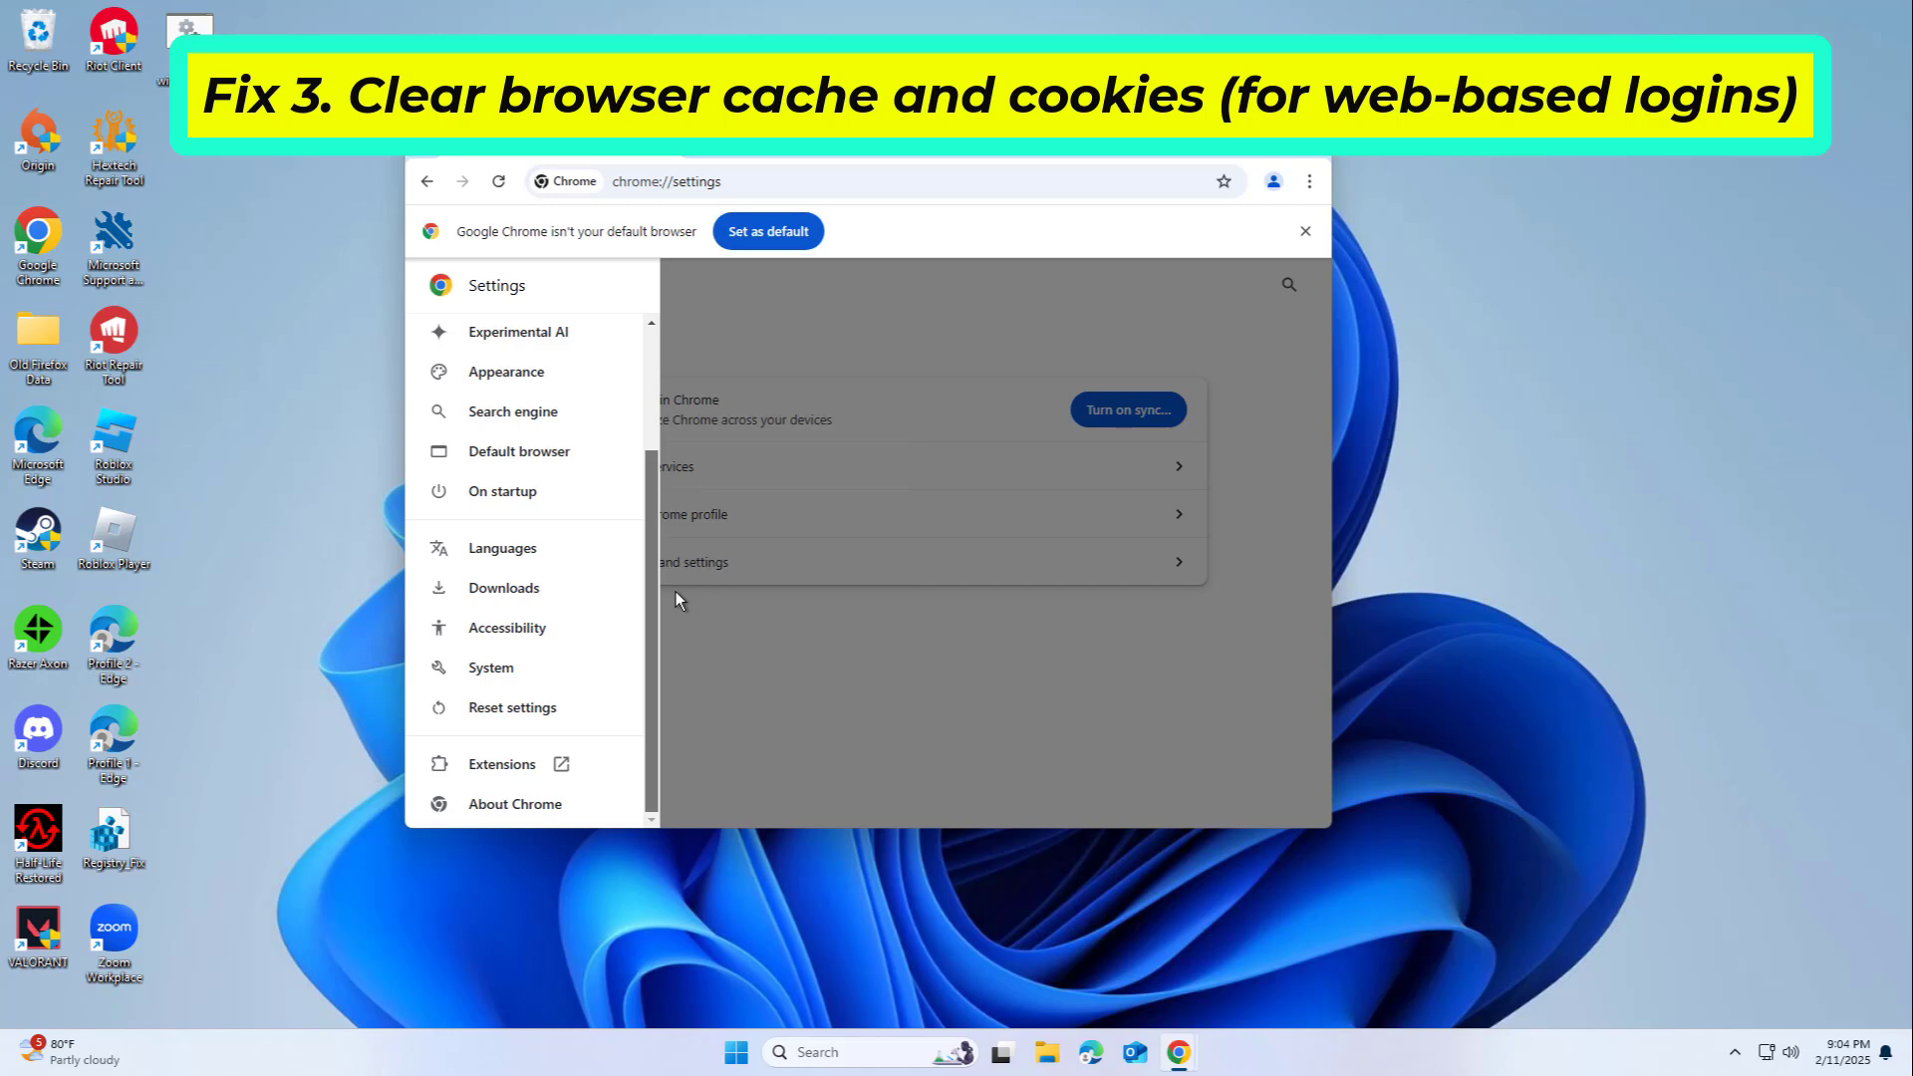
{"action": "scroll", "coordinate": [665, 538], "scroll_direction": "up", "scroll_amount": 4}
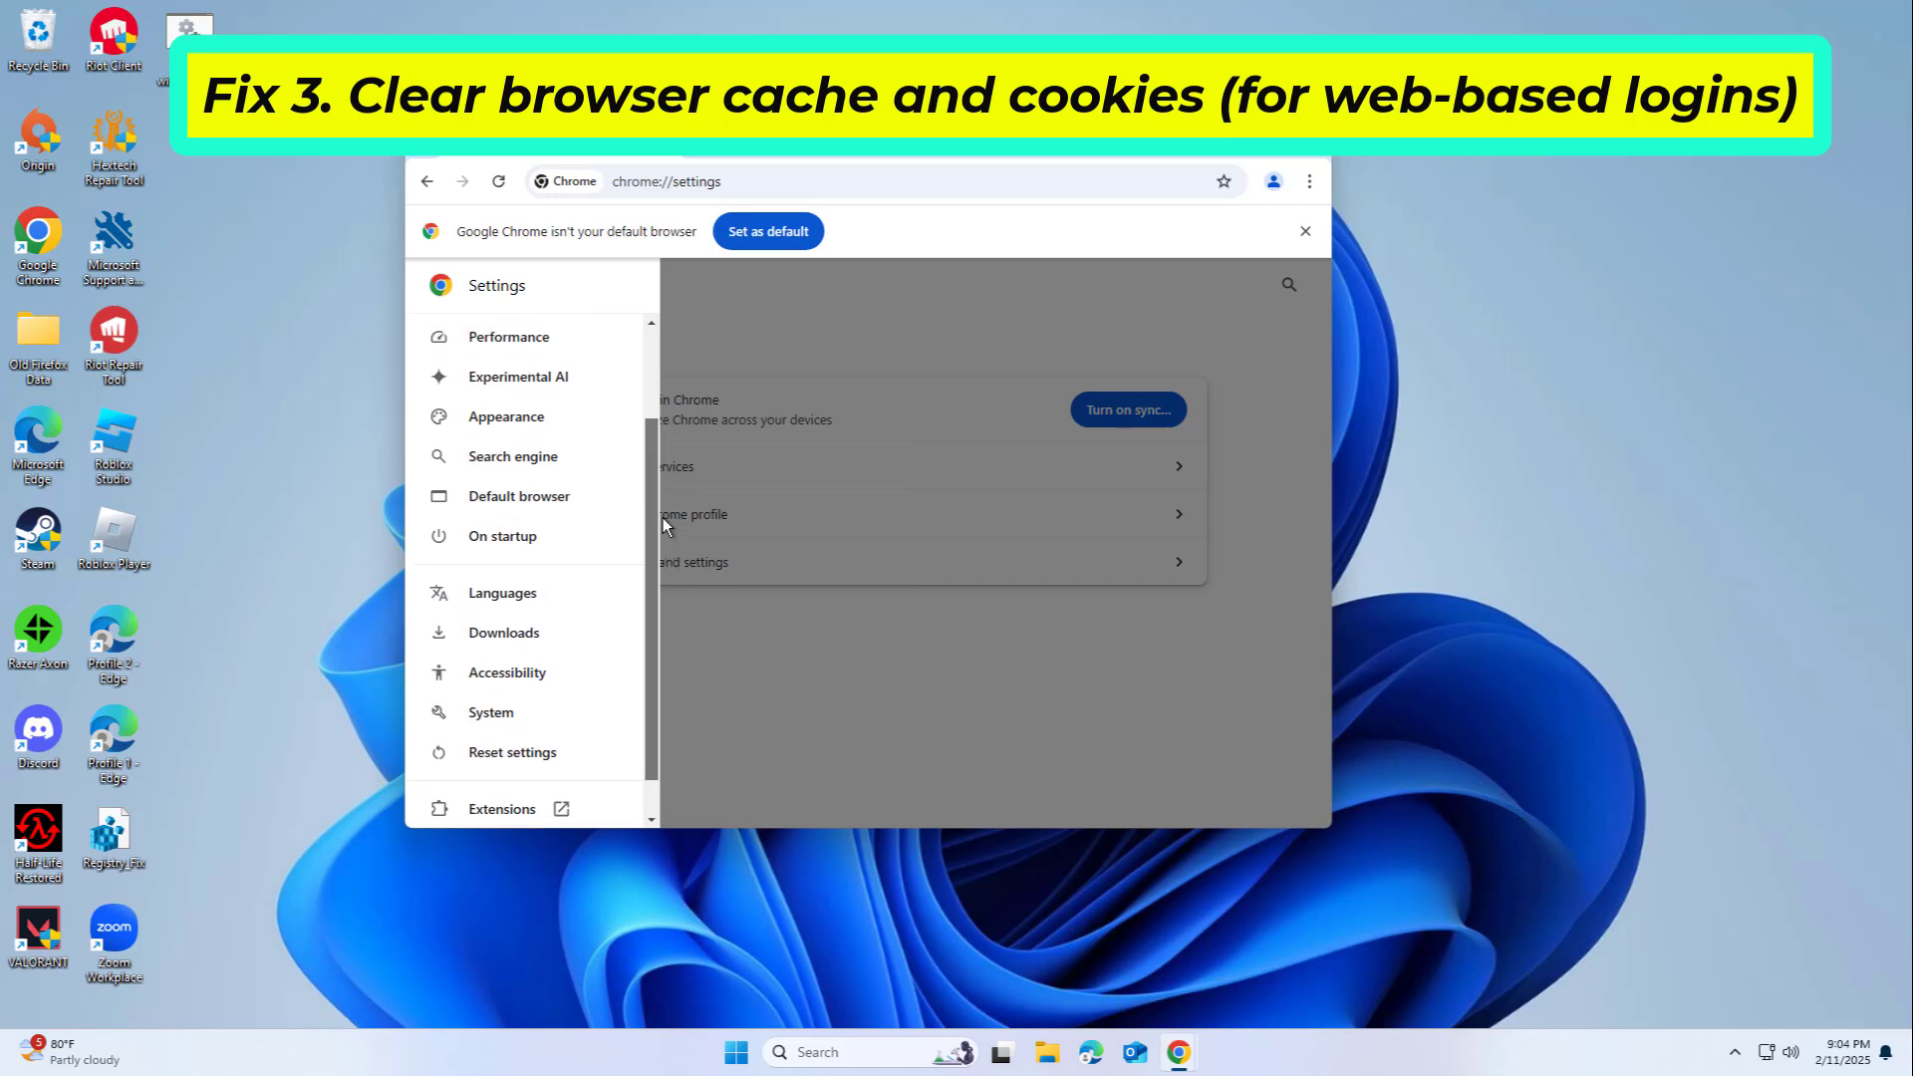
{"action": "left_click", "coordinate": [661, 427]}
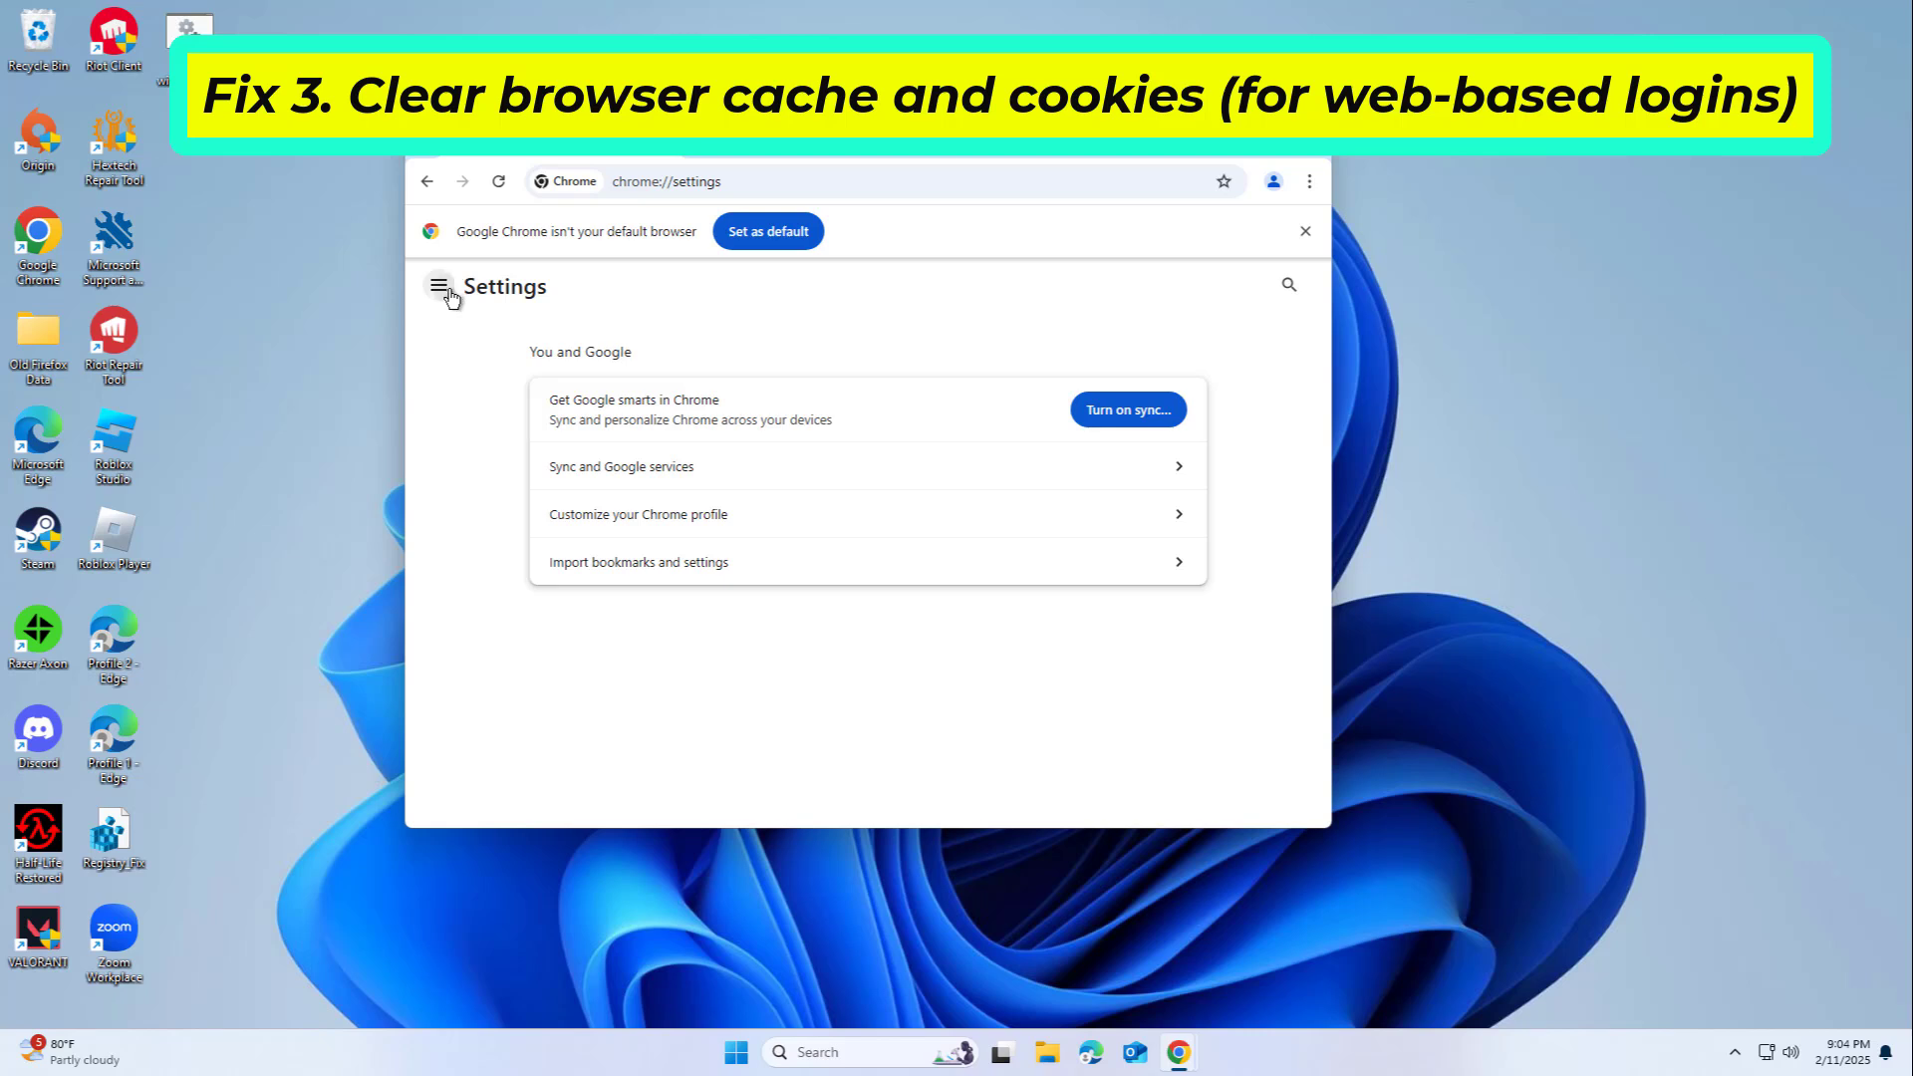
{"action": "left_click", "coordinate": [440, 287]}
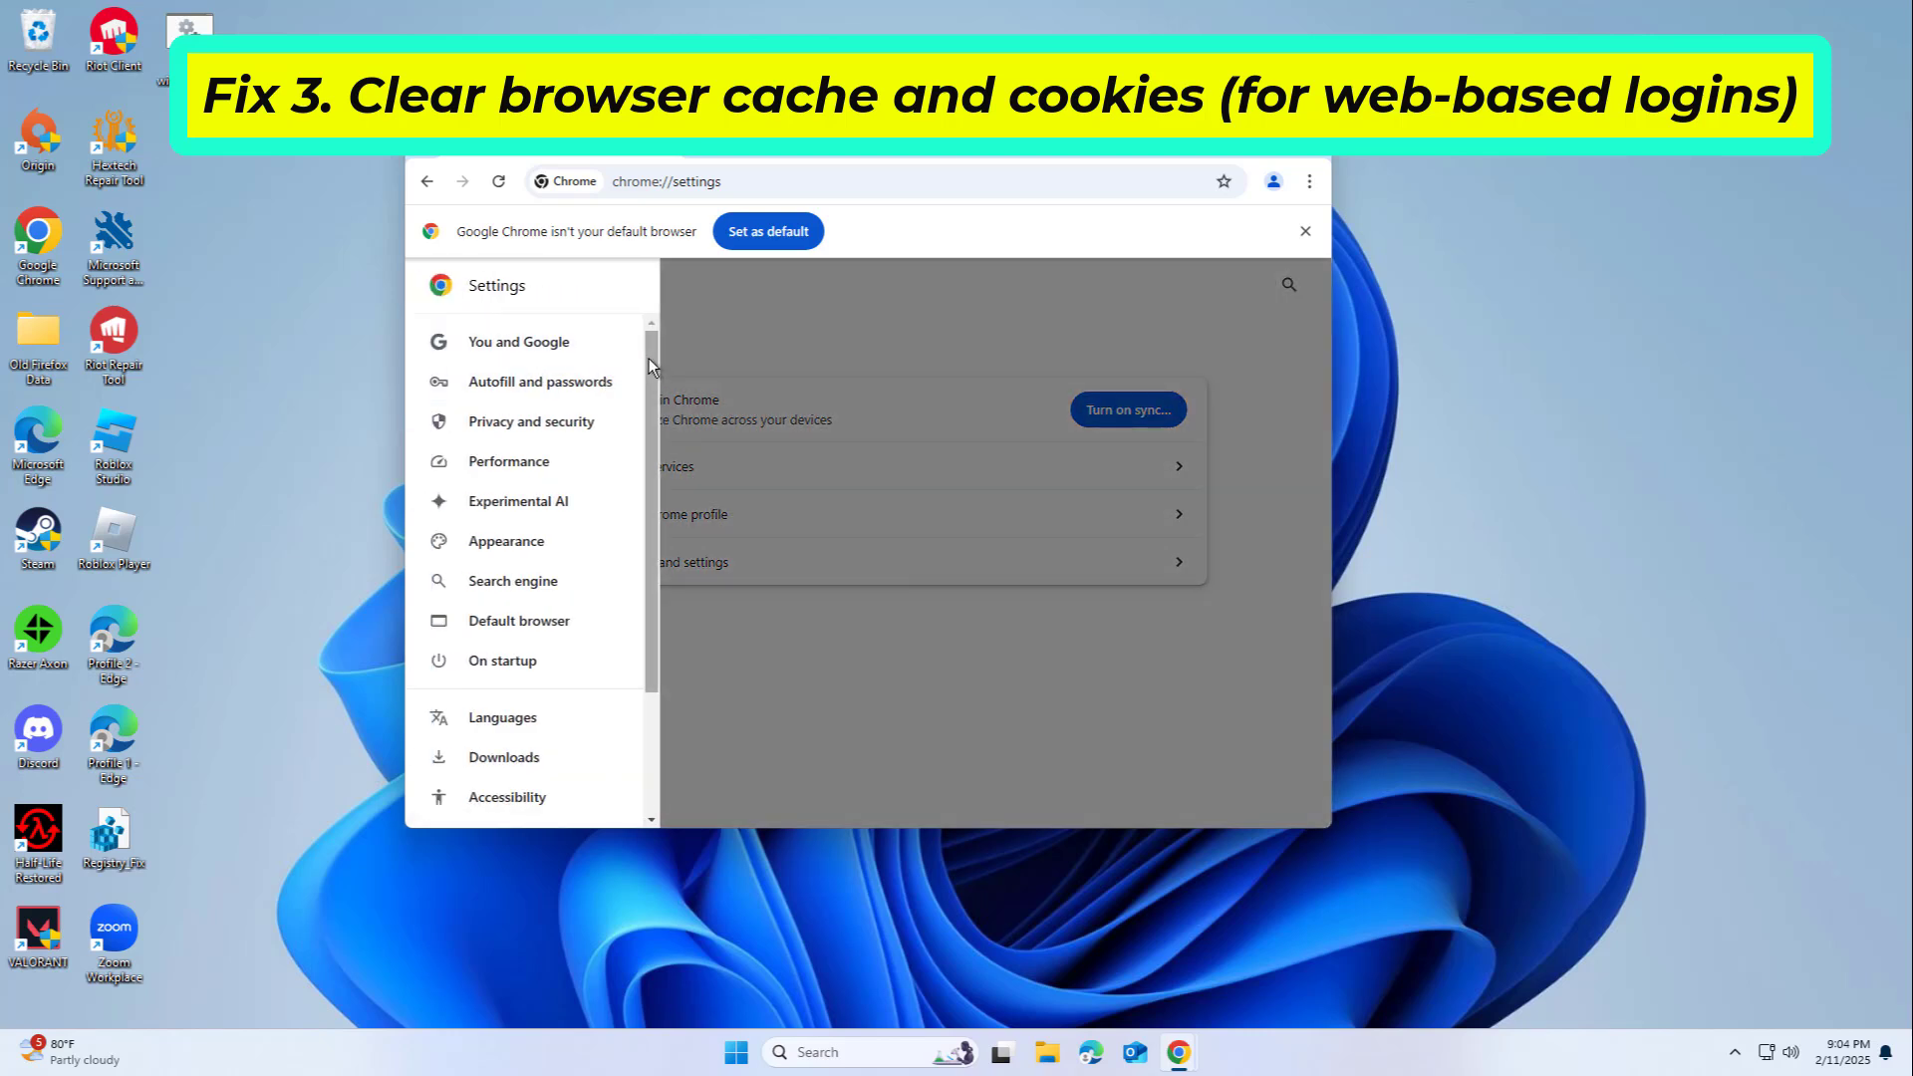
{"action": "left_click_drag", "start_coordinate": [649, 356], "coordinate": [649, 355]}
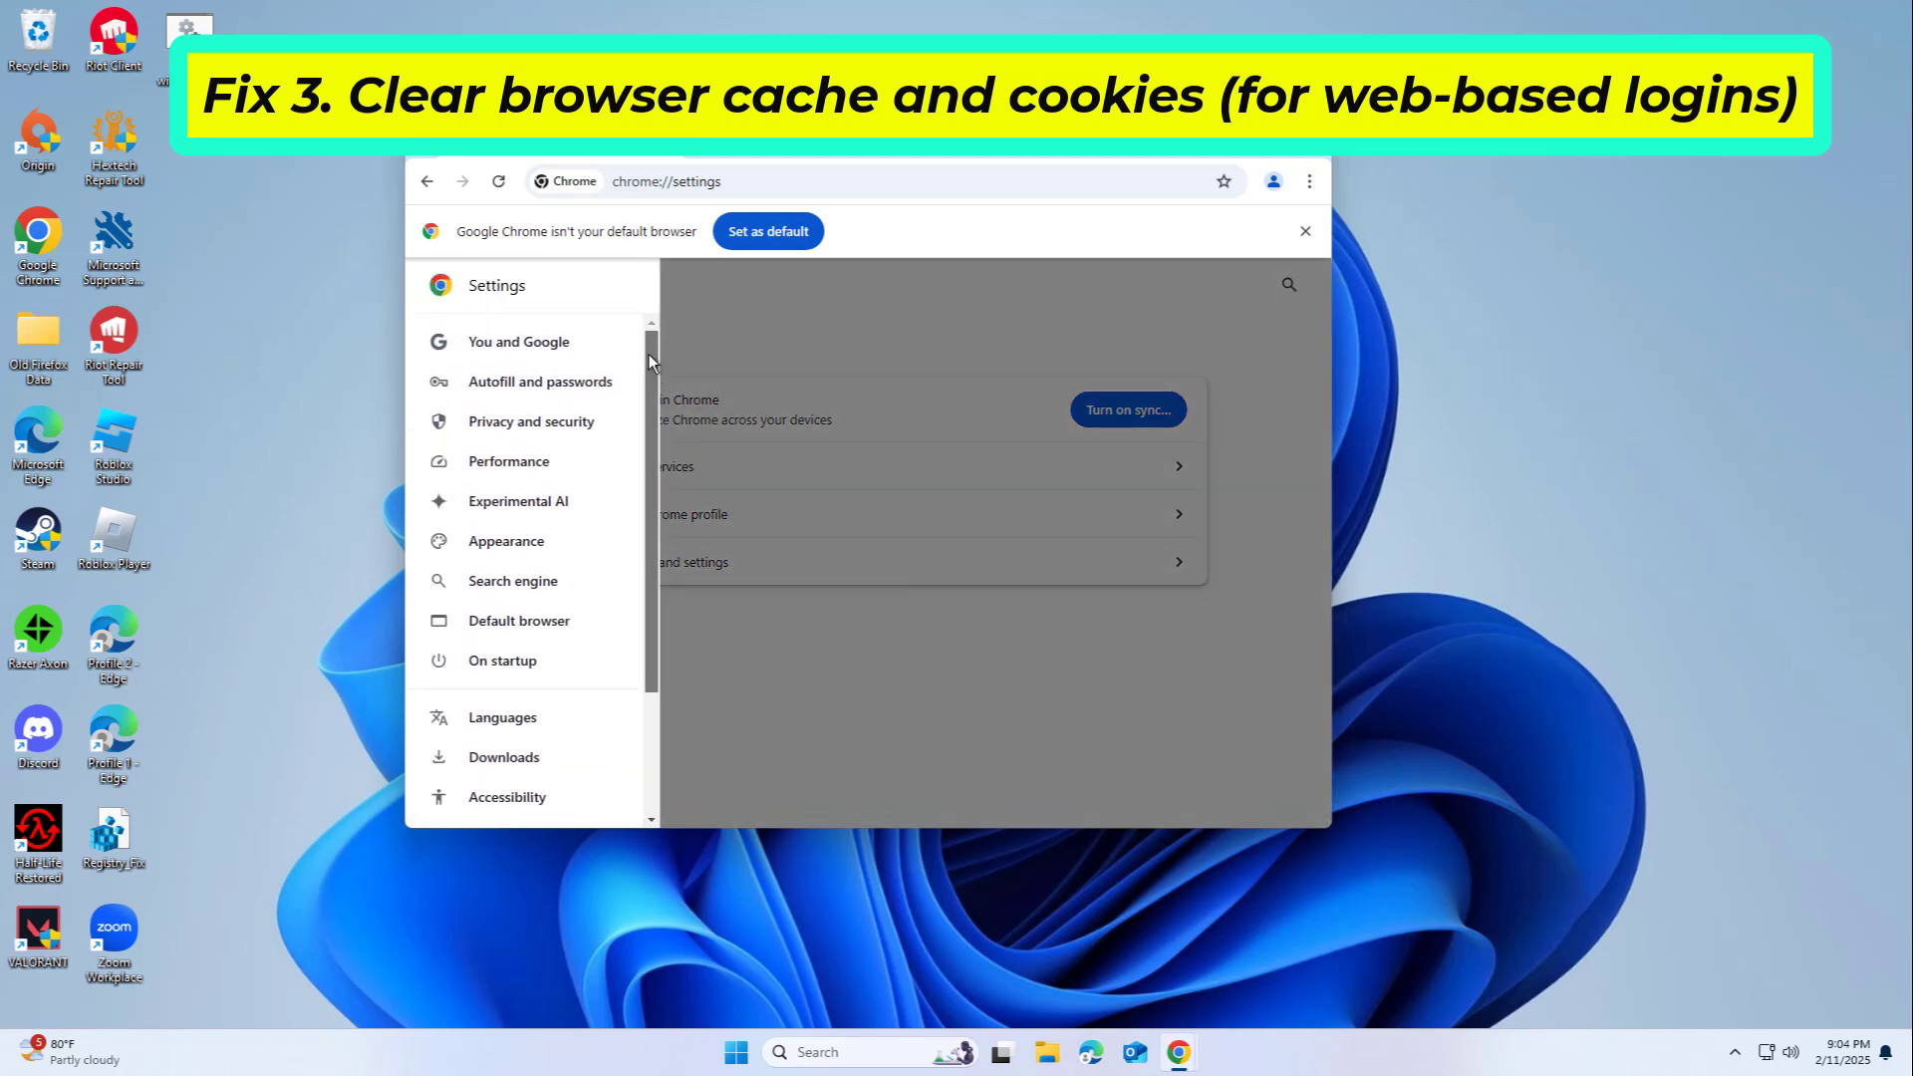
Delete all-time browsing history, cookies and cached files from Privacy and security
{"action": "left_click", "coordinate": [609, 420]}
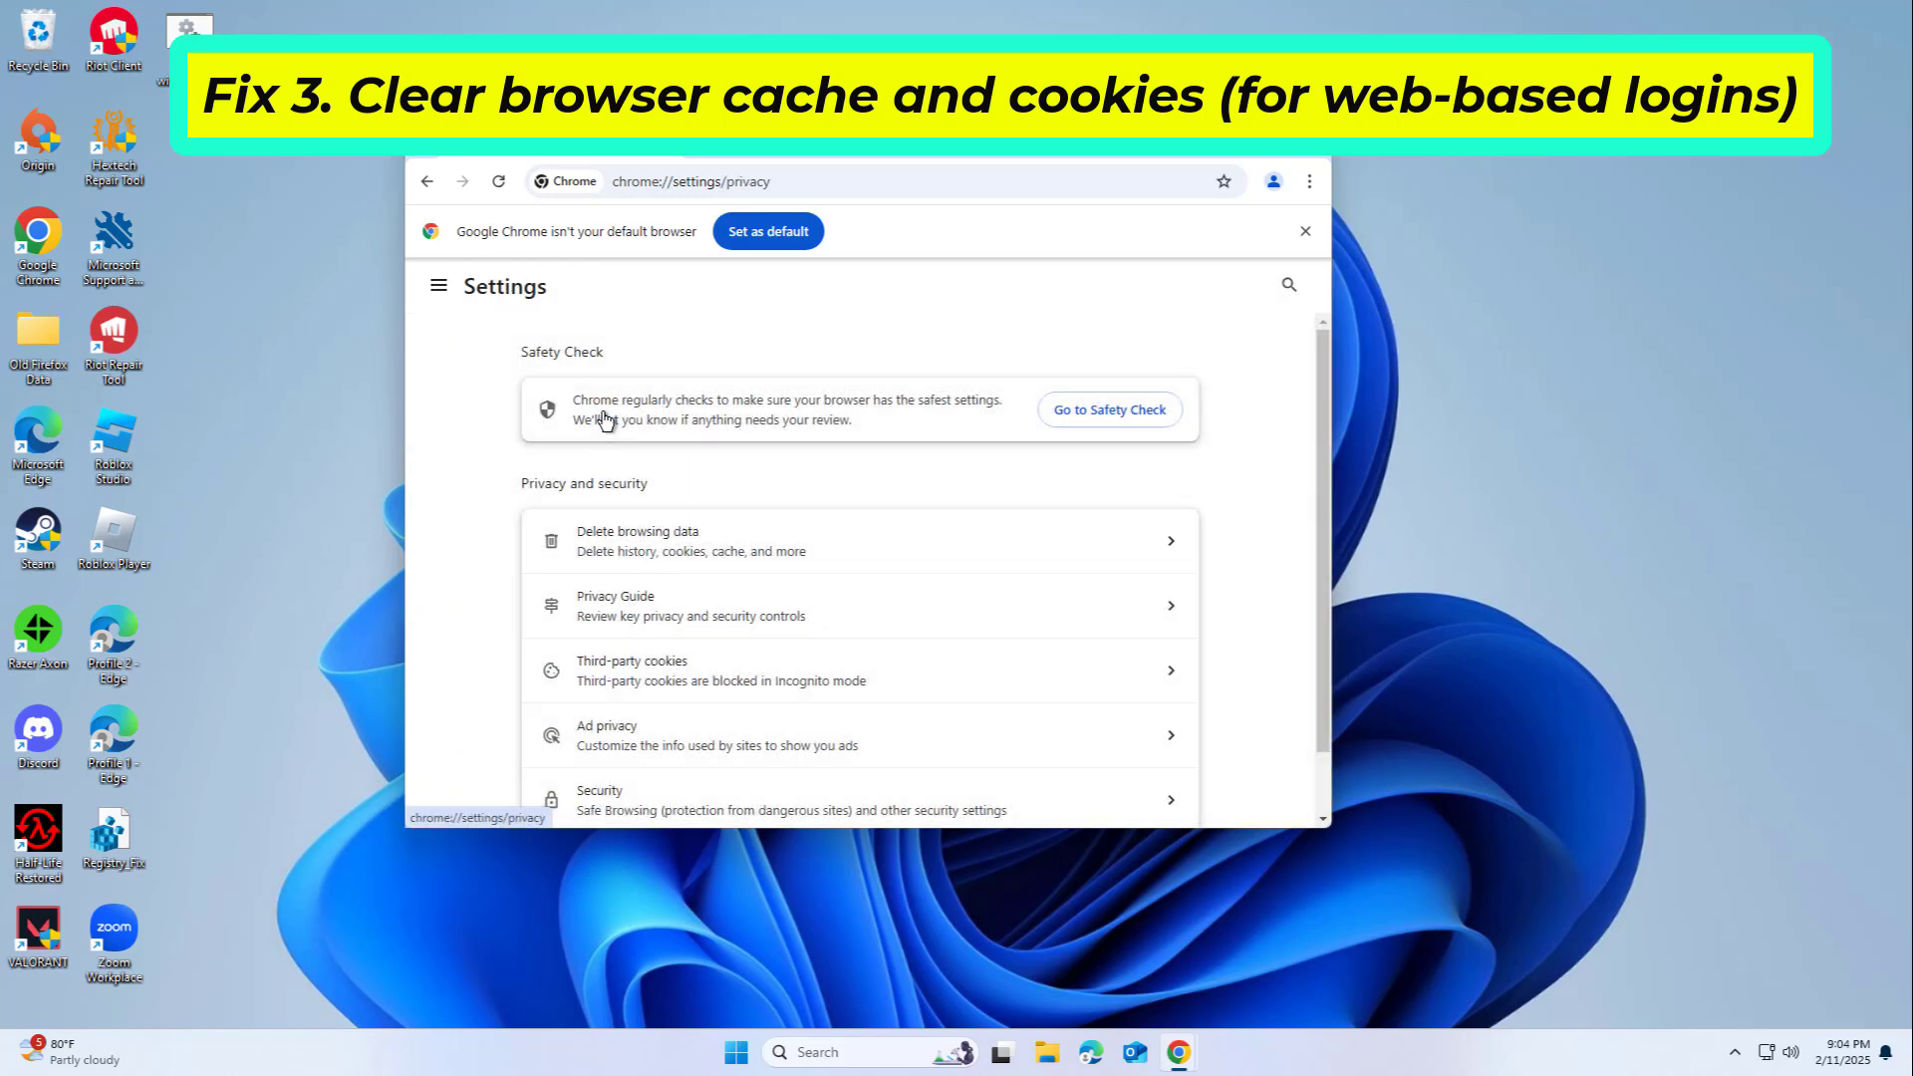
{"action": "left_click", "coordinate": [781, 542]}
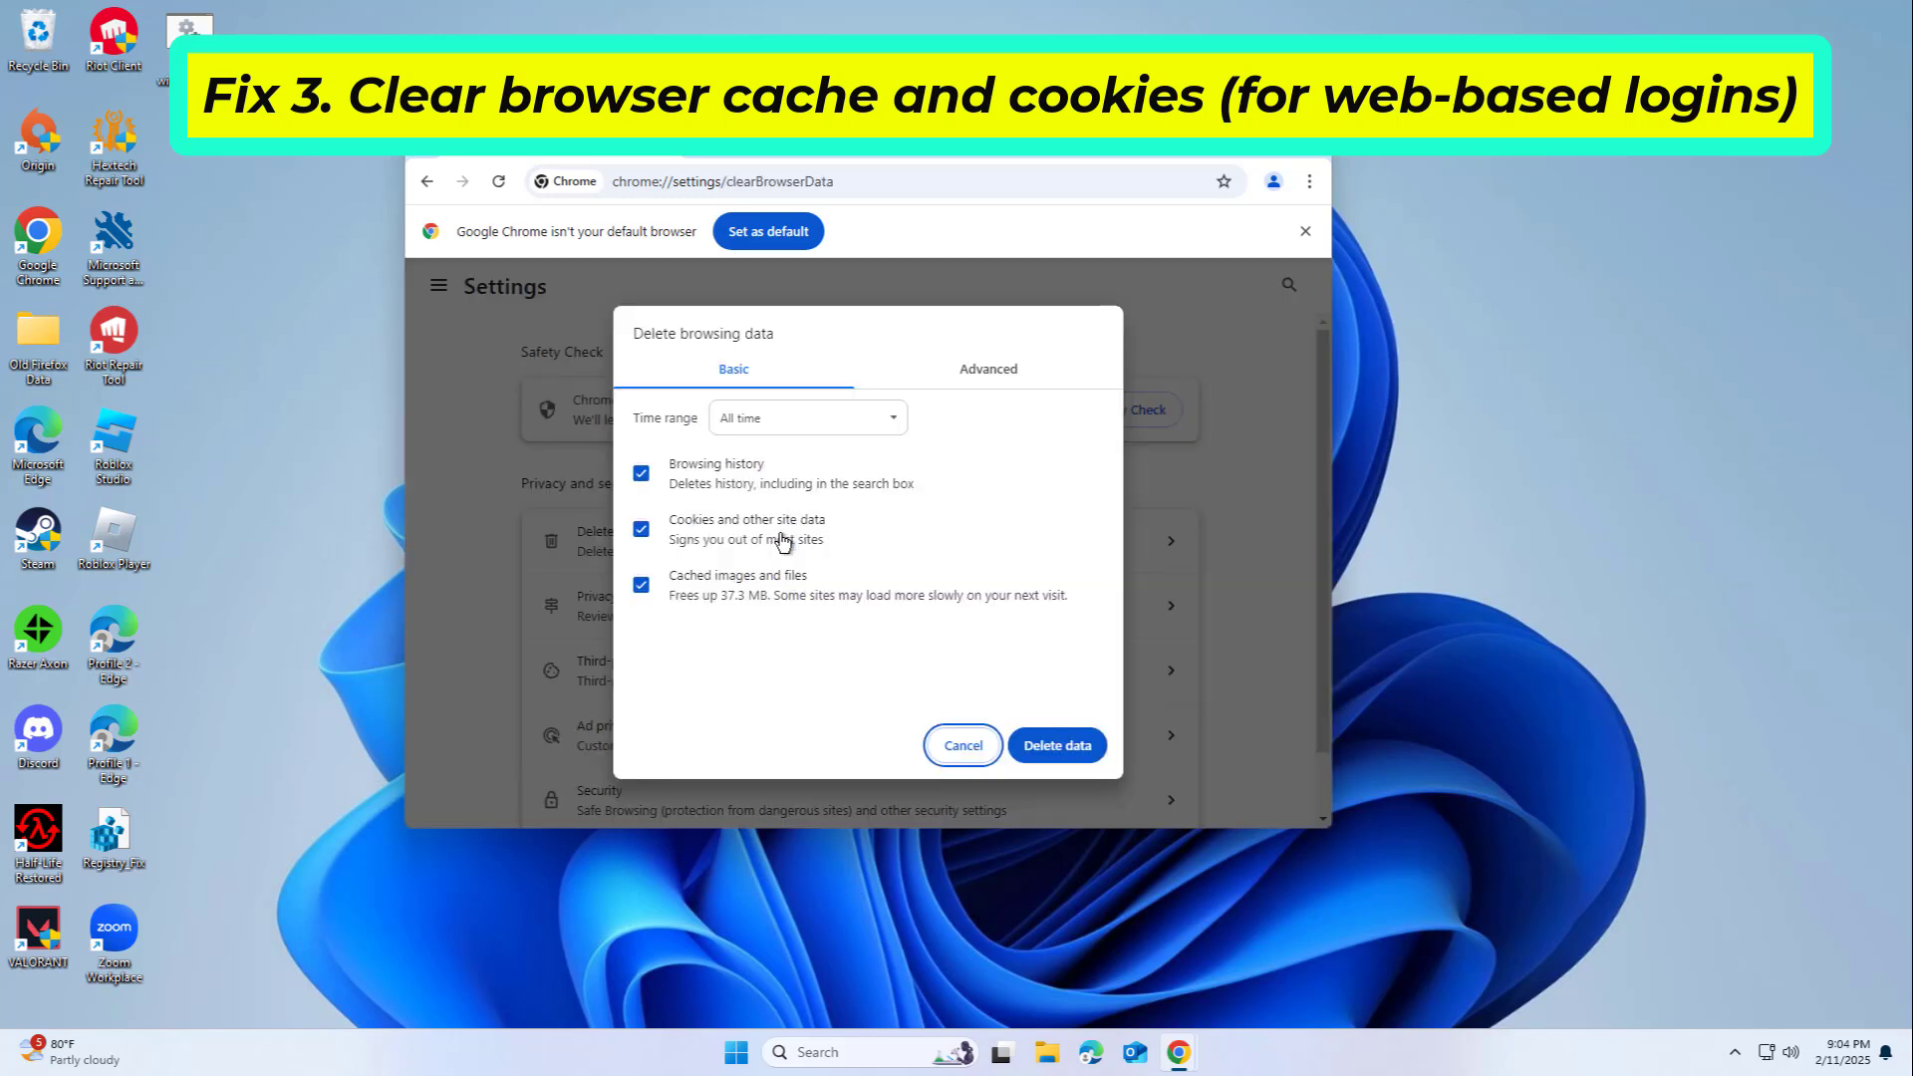
{"action": "left_click", "coordinate": [749, 428]}
{"action": "left_click", "coordinate": [786, 550]}
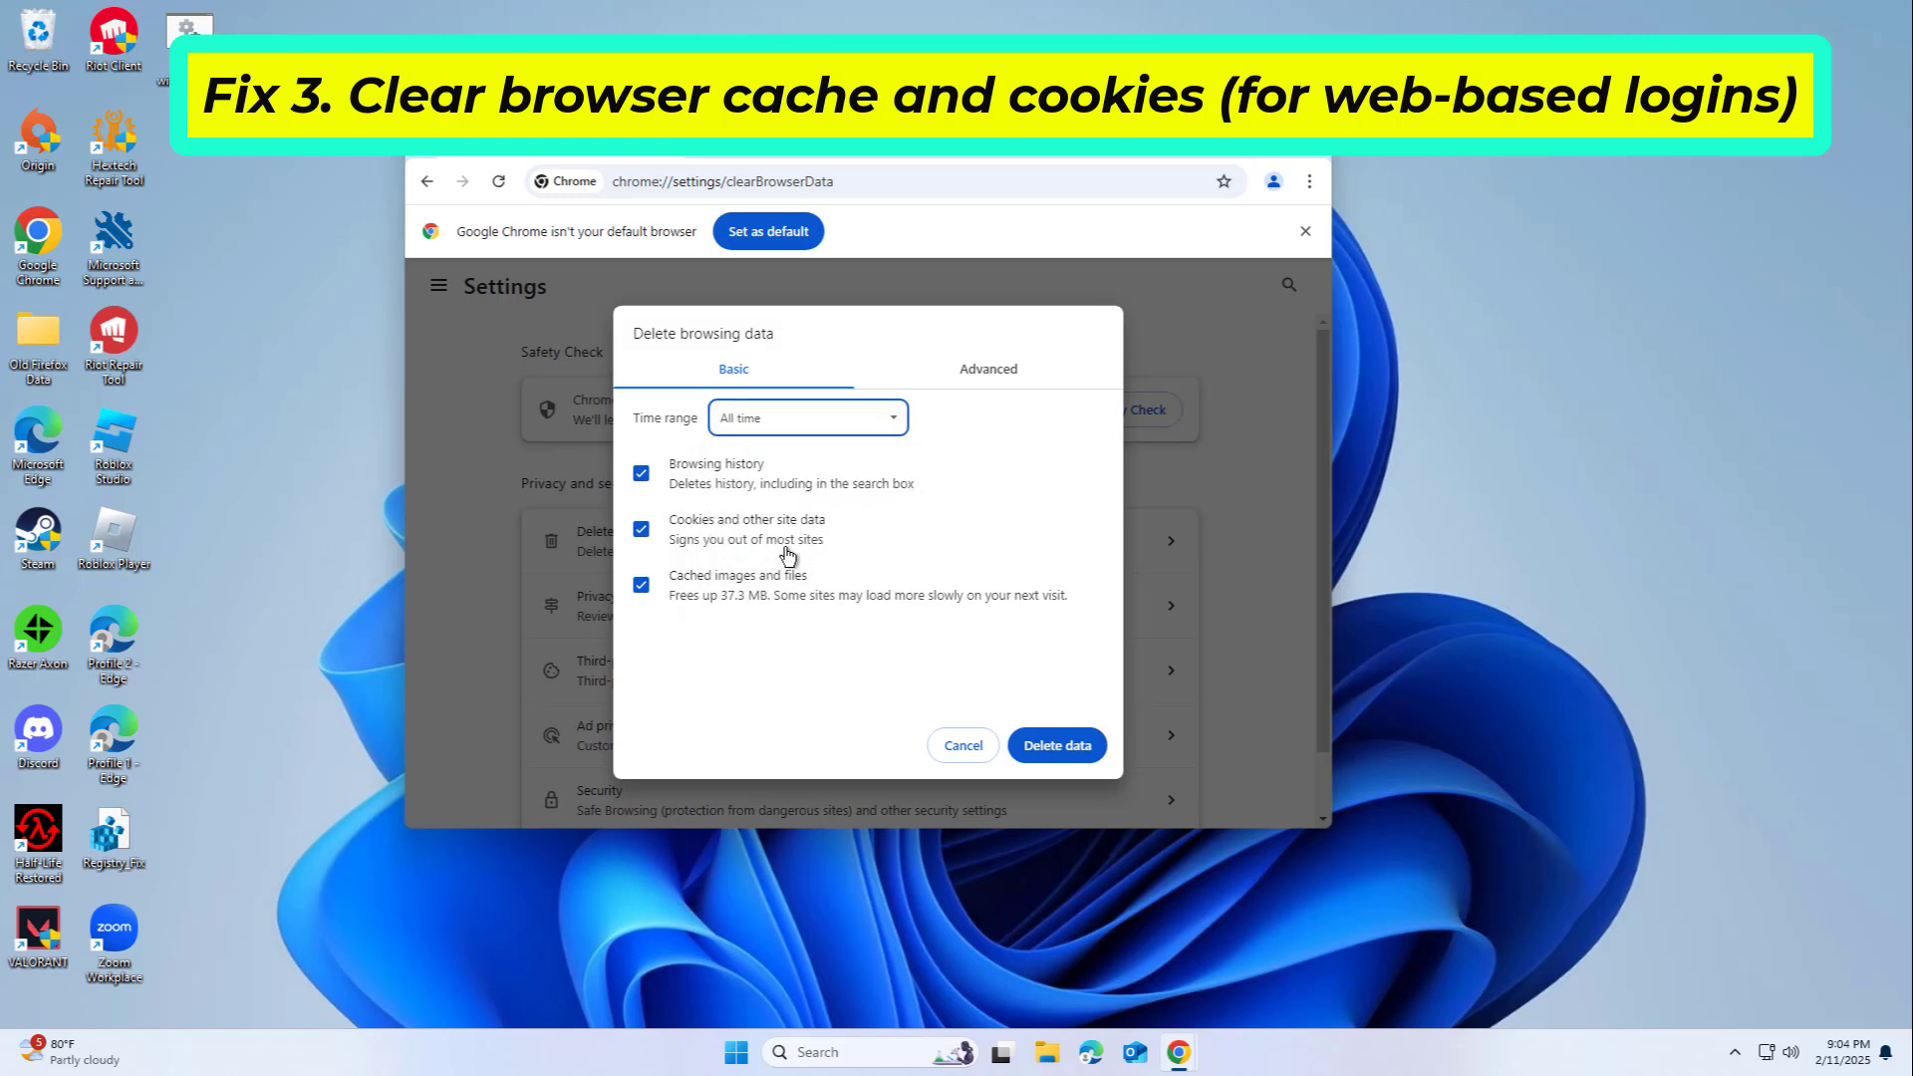
{"action": "left_click", "coordinate": [1030, 743]}
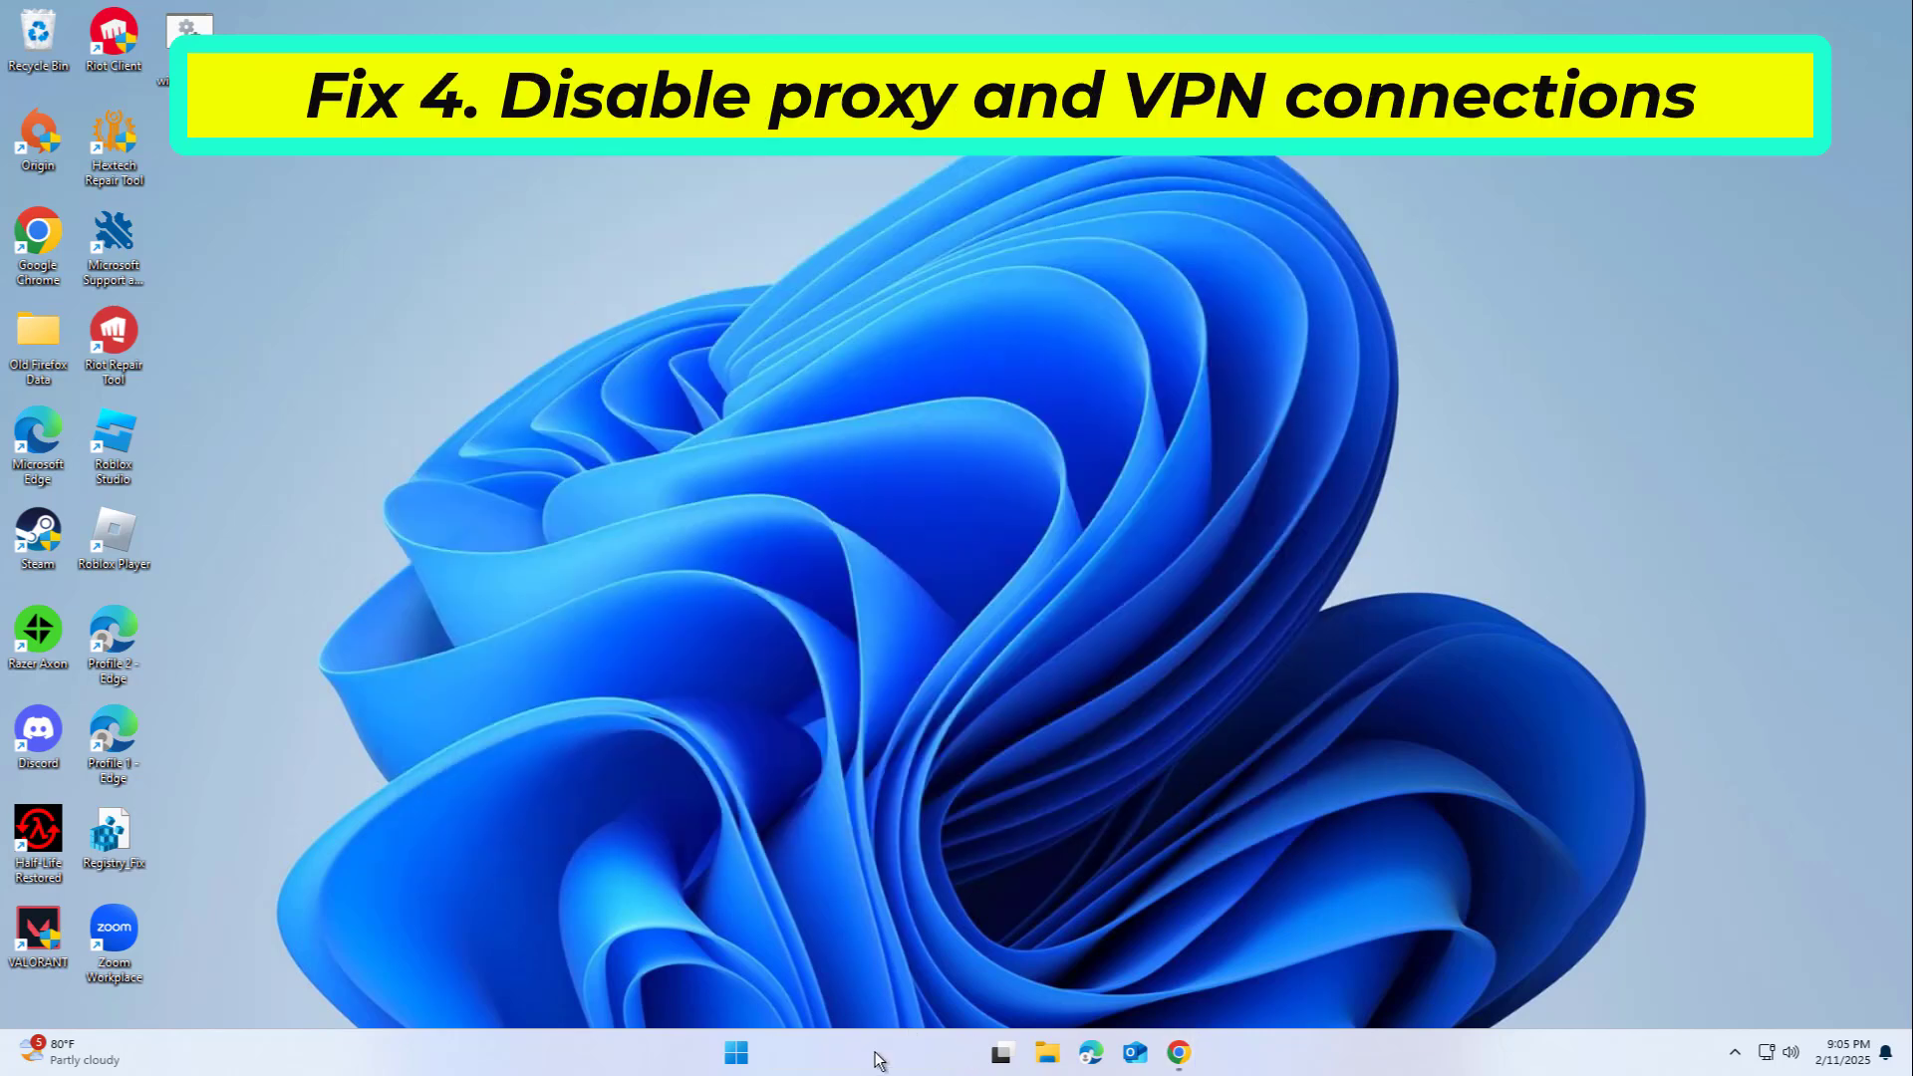
Search Windows for 'proxy' and open the Proxy settings page
{"action": "left_click", "coordinate": [877, 1058]}
{"action": "type", "text": "pr"}
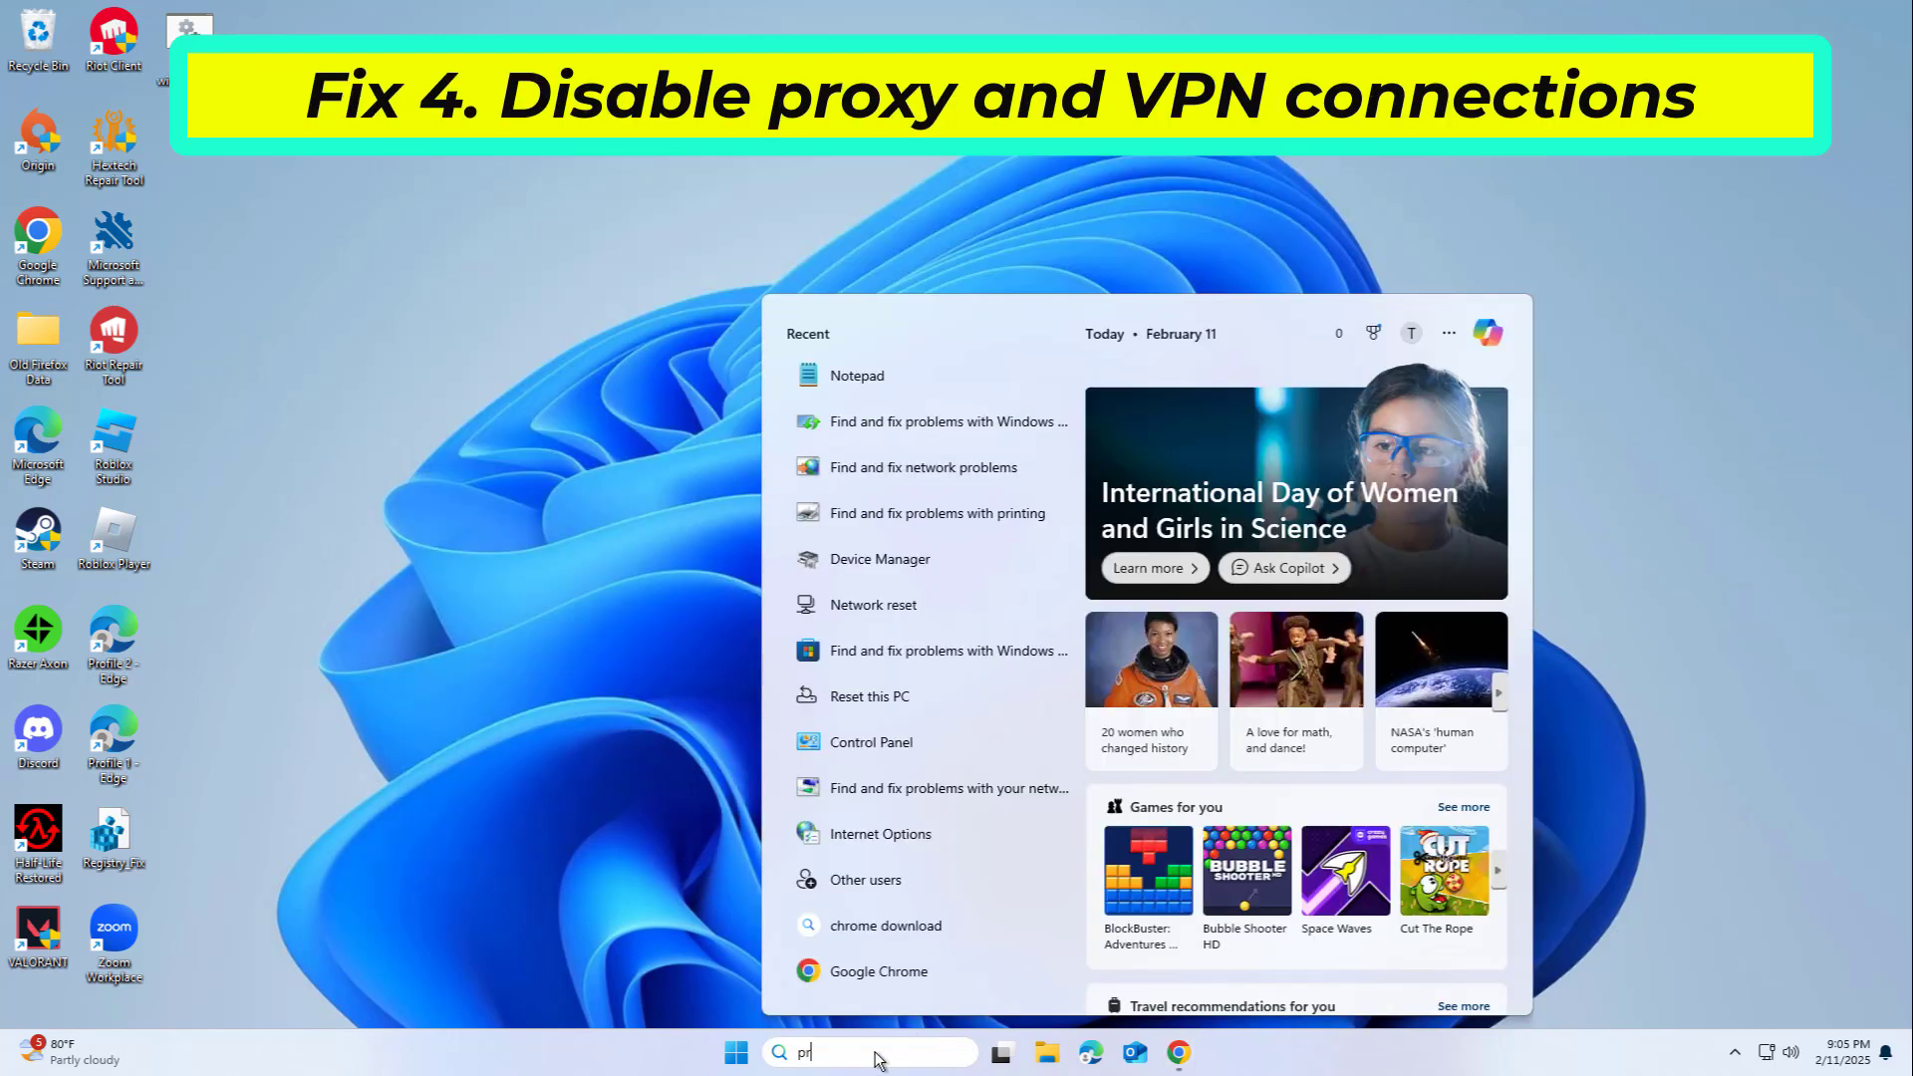
{"action": "type", "text": "oxy"}
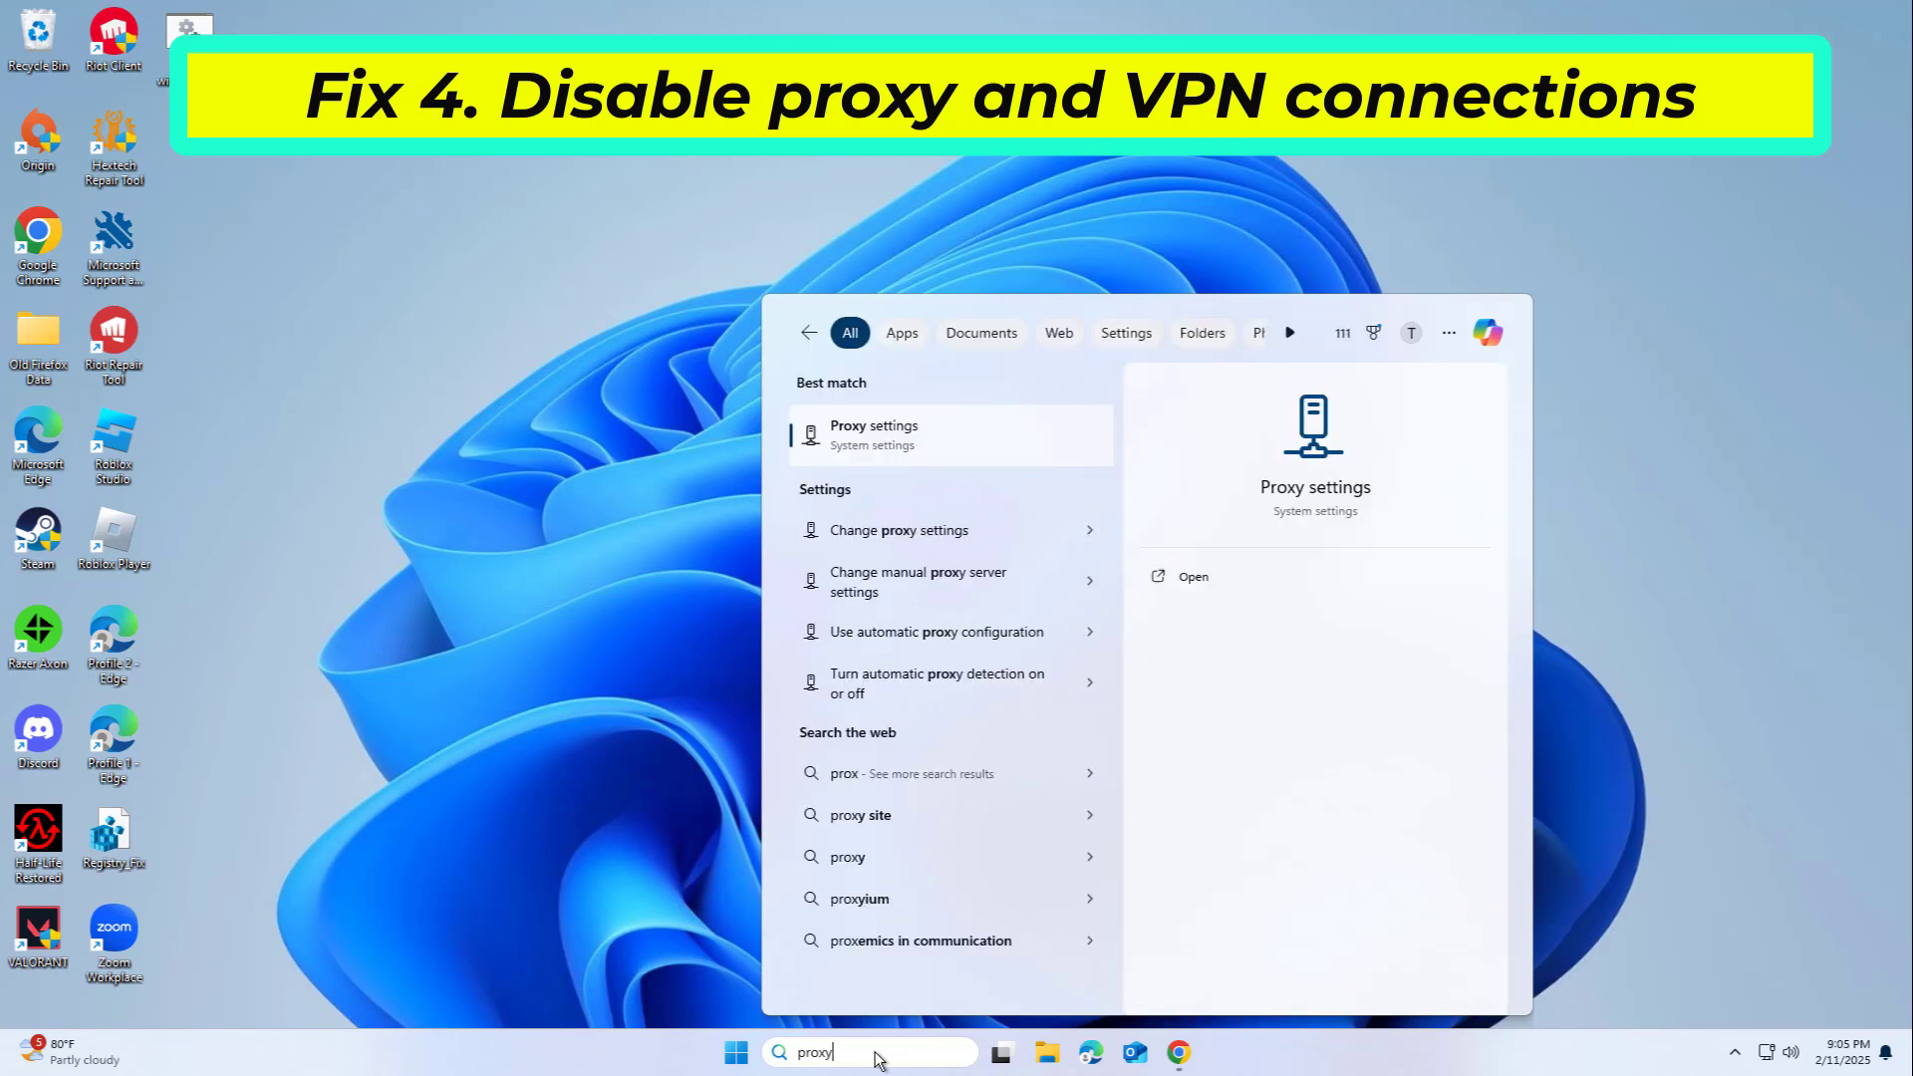
{"action": "left_click", "coordinate": [885, 440]}
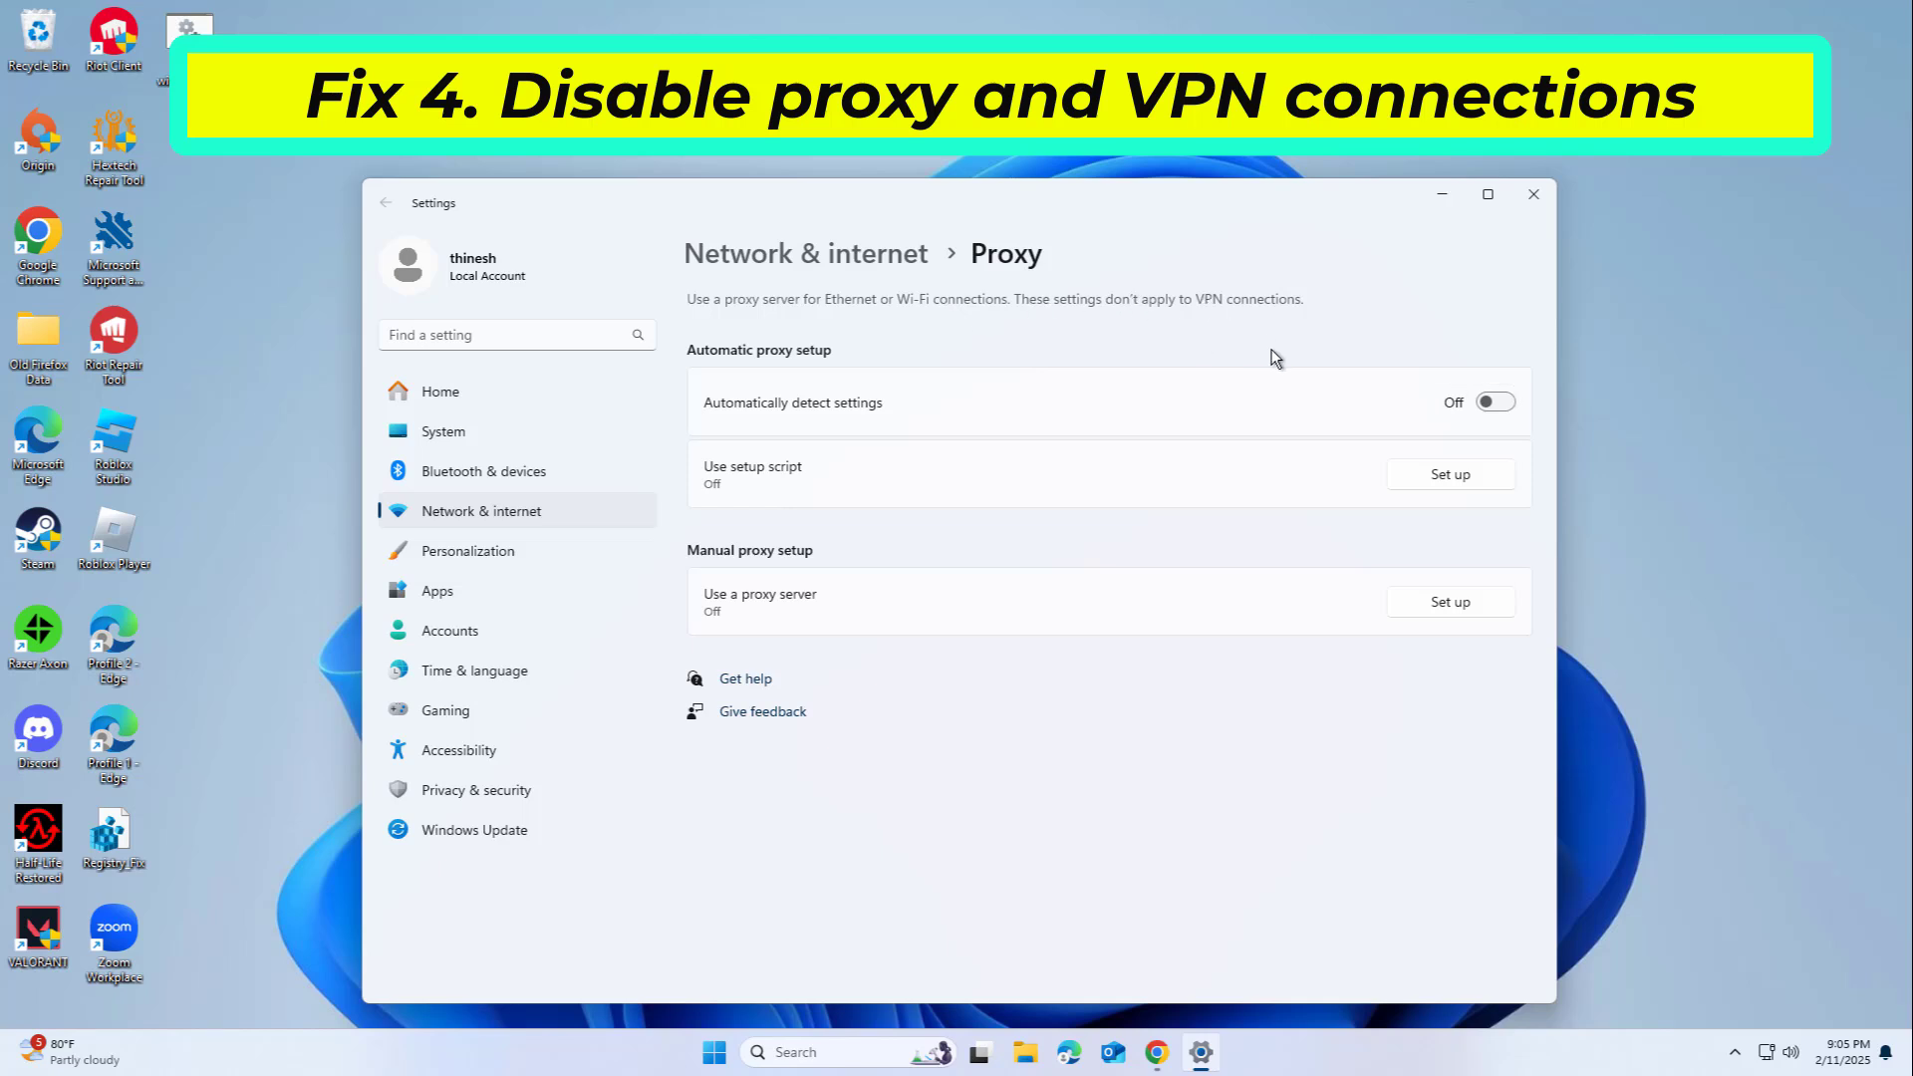
Toggle the manual proxy server on and back off, save it Off, and close Settings
{"action": "left_click", "coordinate": [1450, 601]}
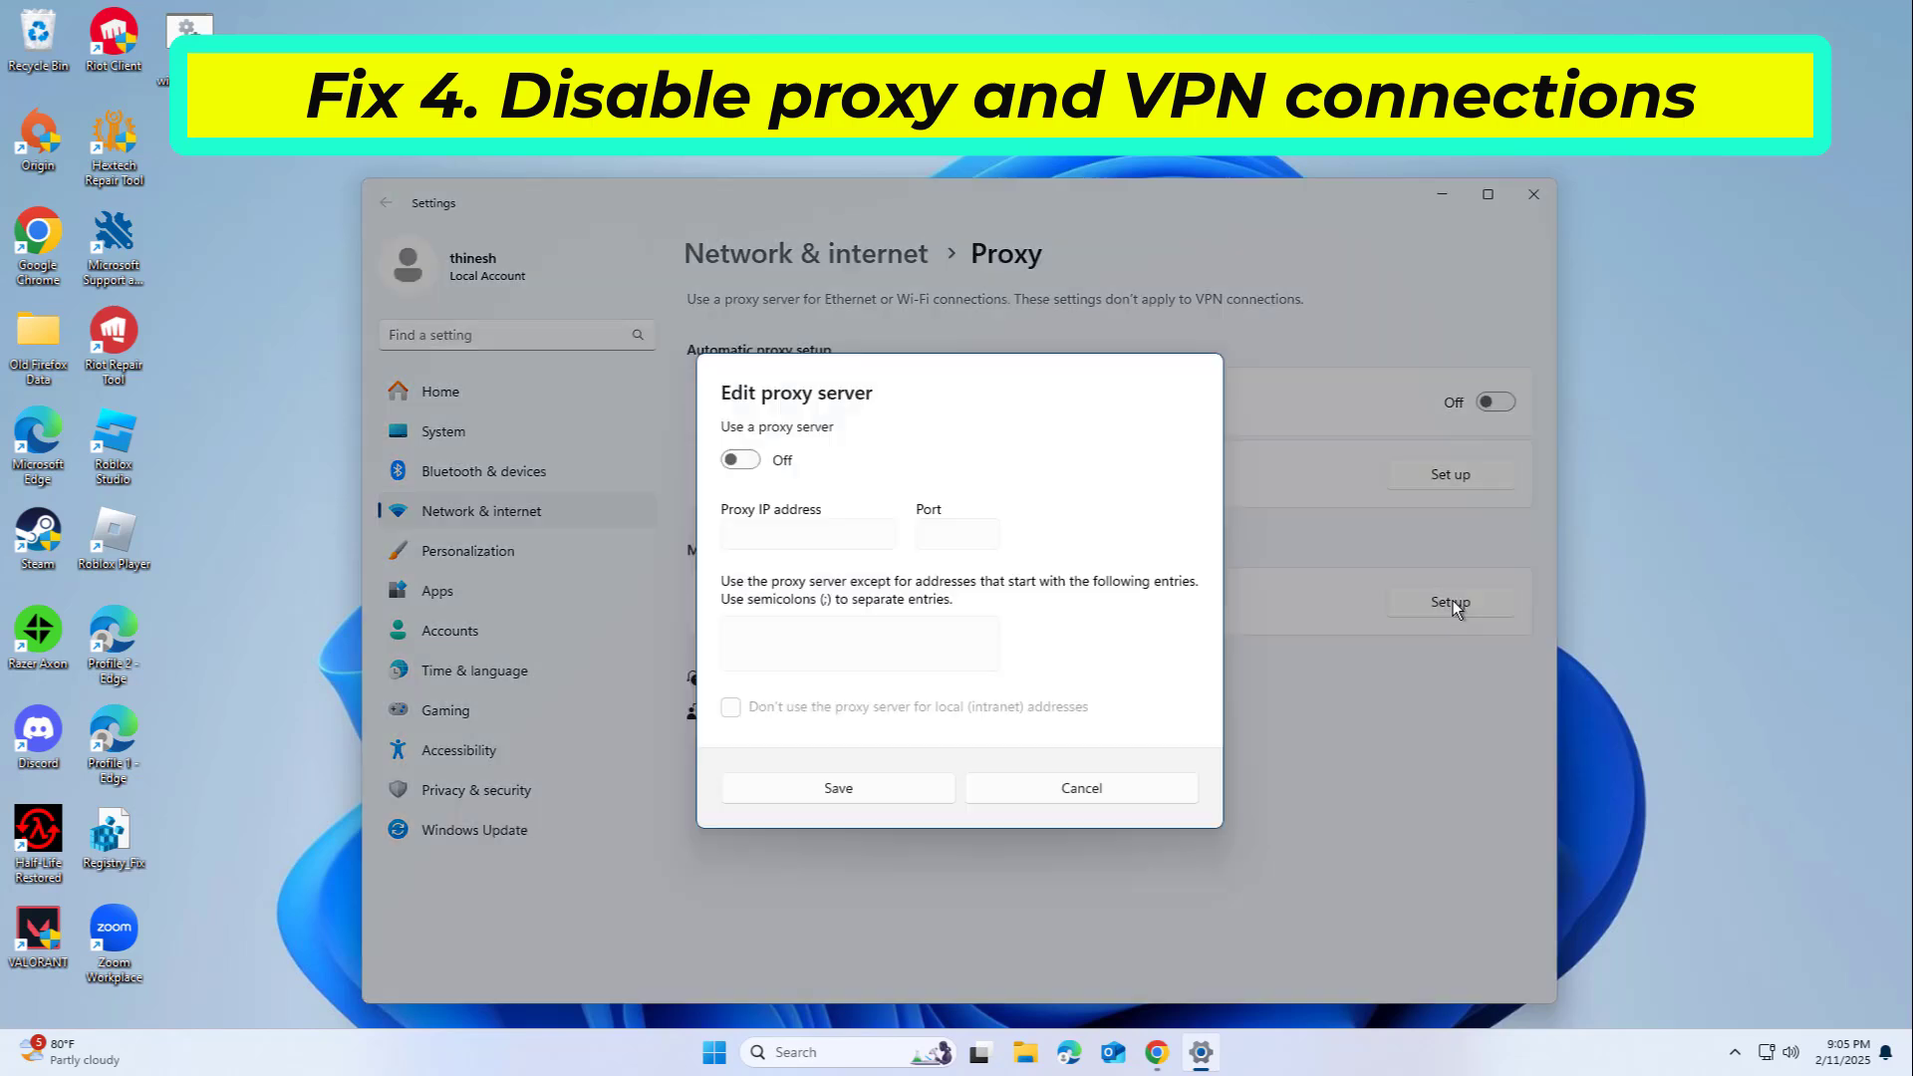
{"action": "left_click", "coordinate": [749, 460]}
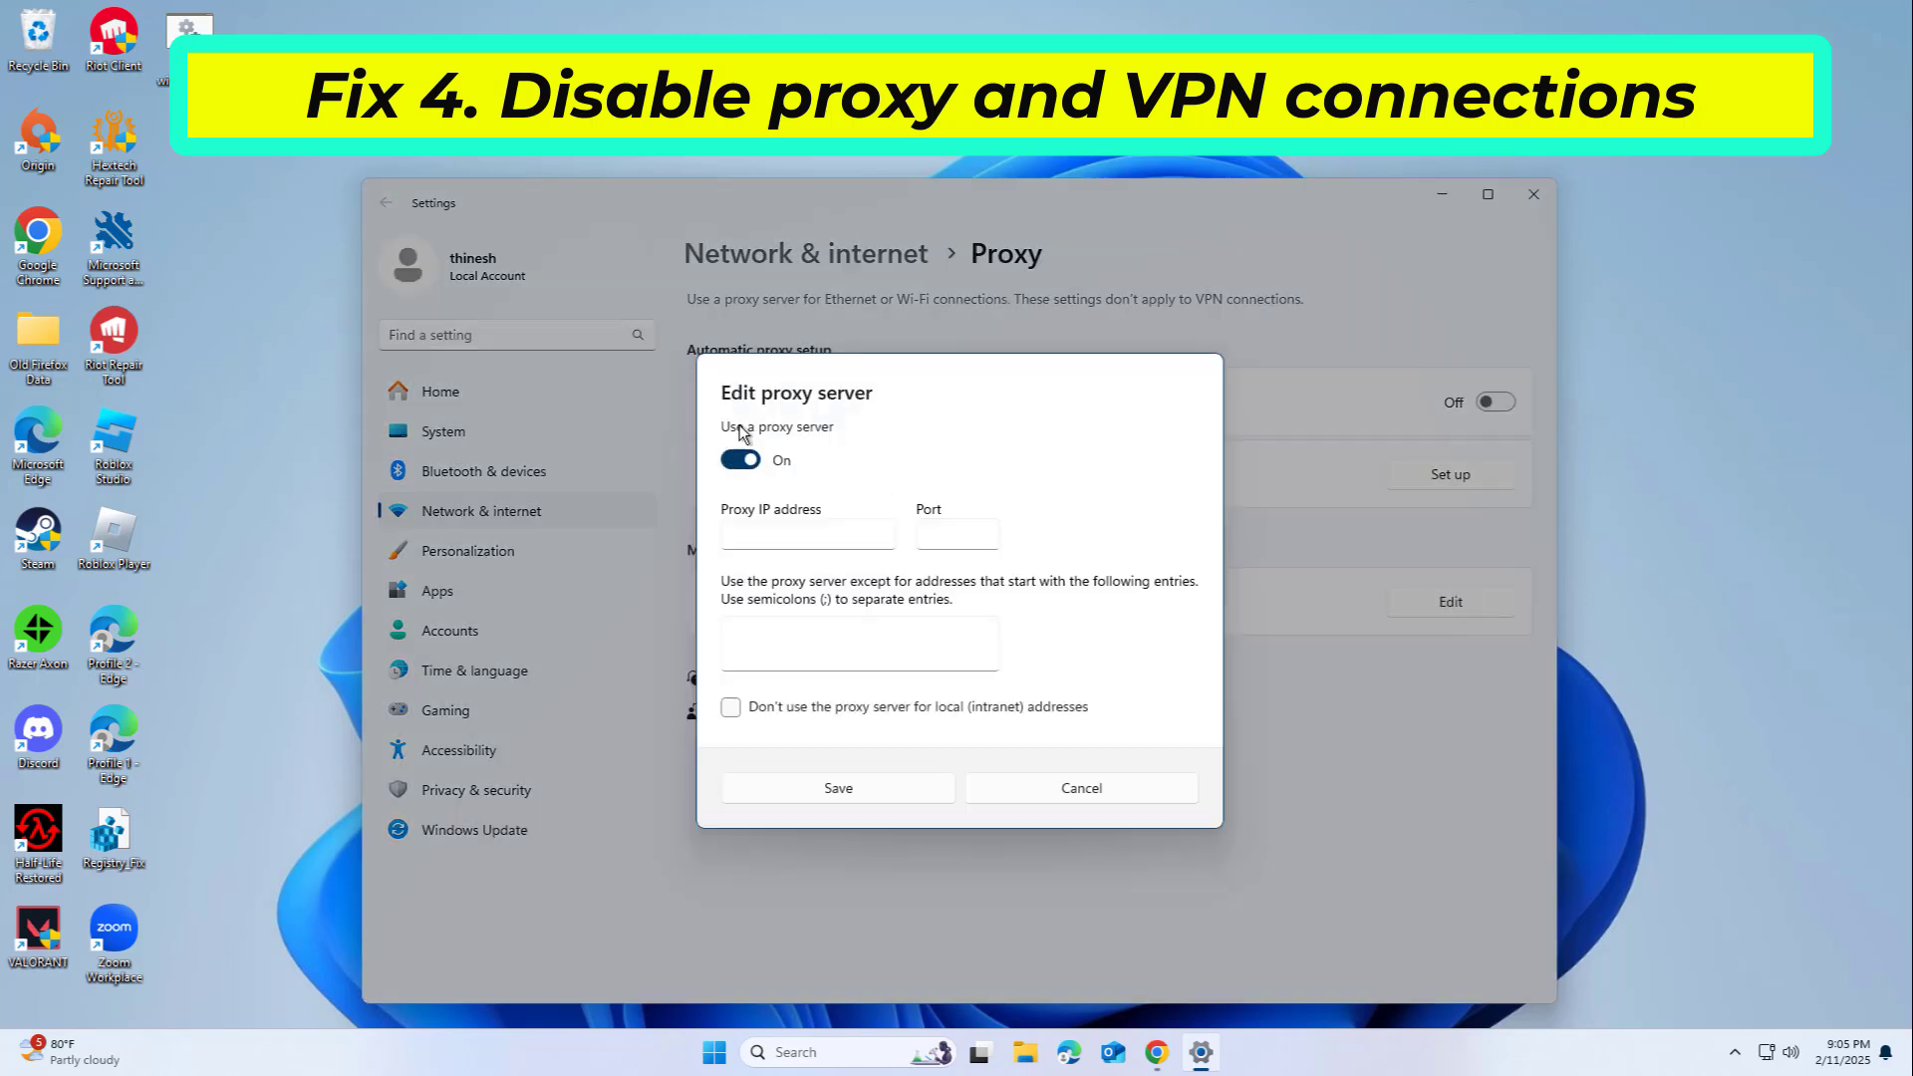
{"action": "left_click", "coordinate": [749, 460]}
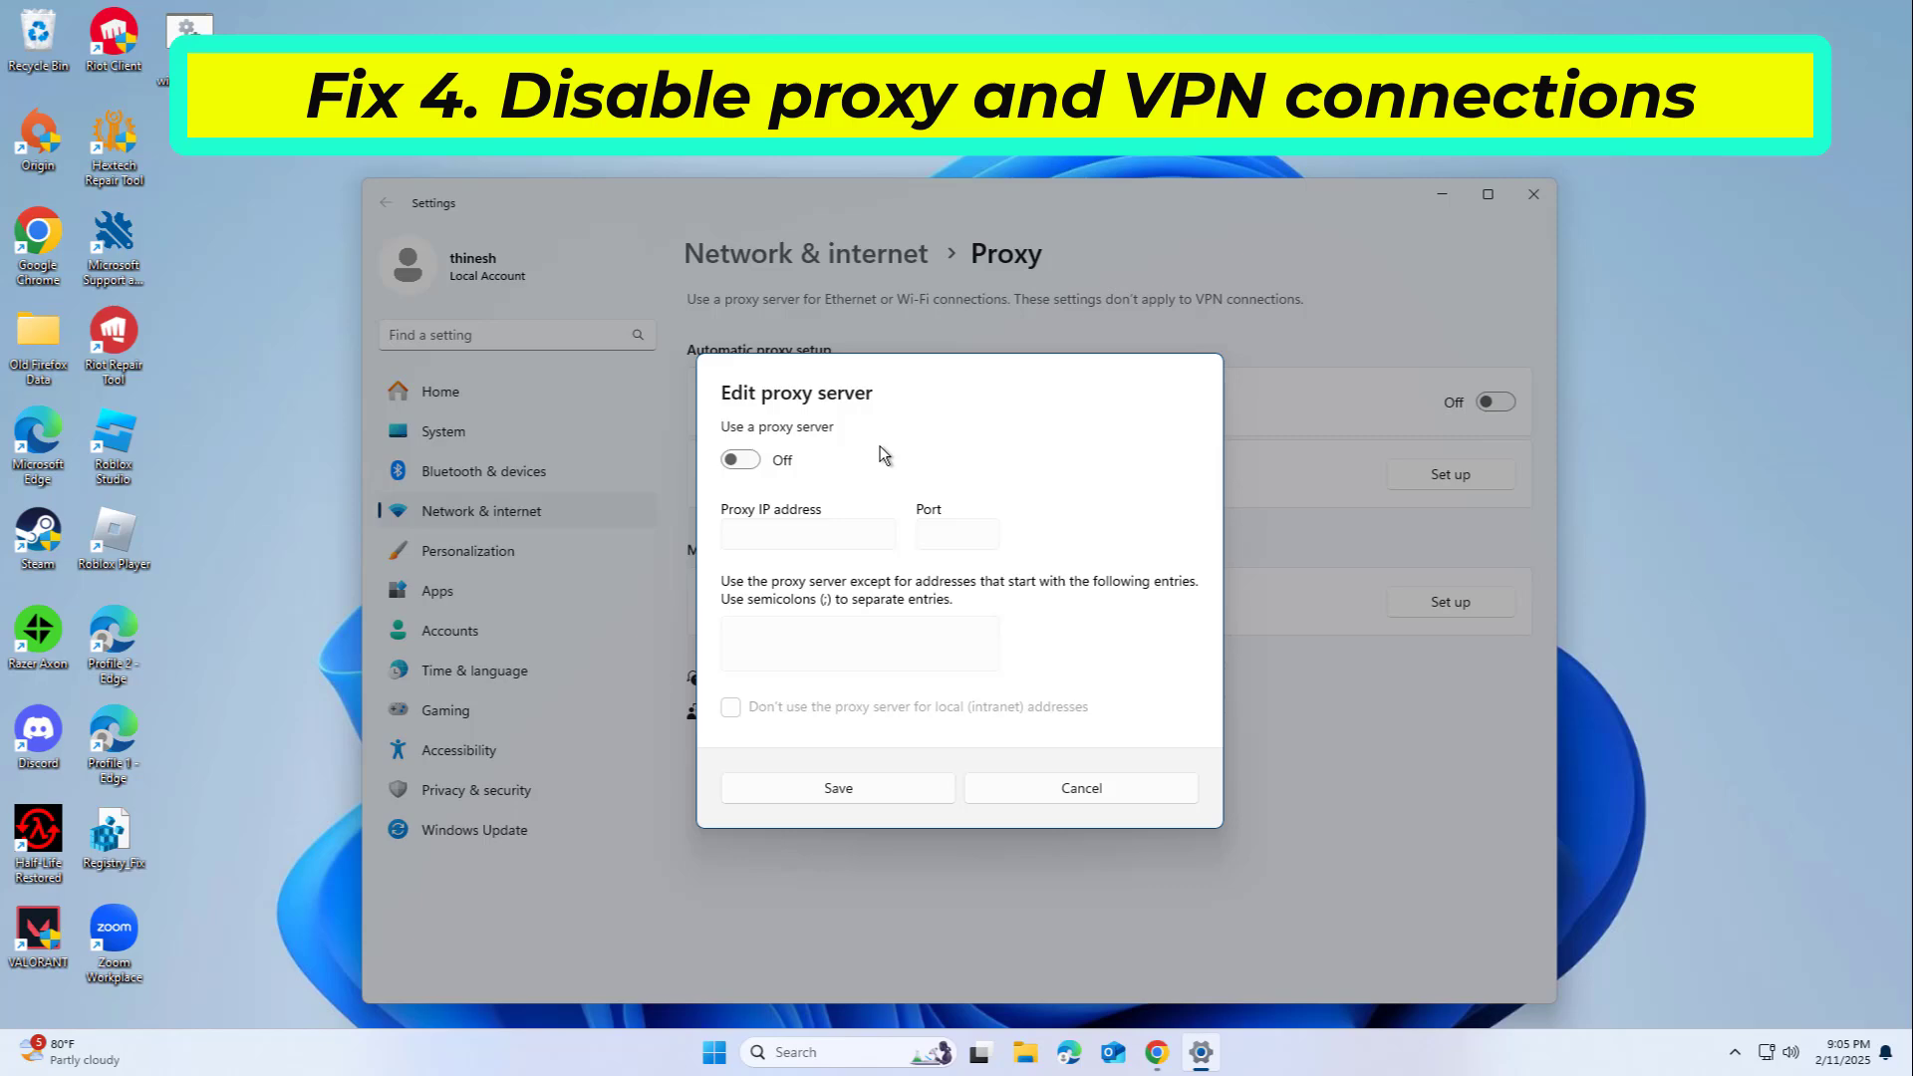
{"action": "left_click", "coordinate": [900, 787]}
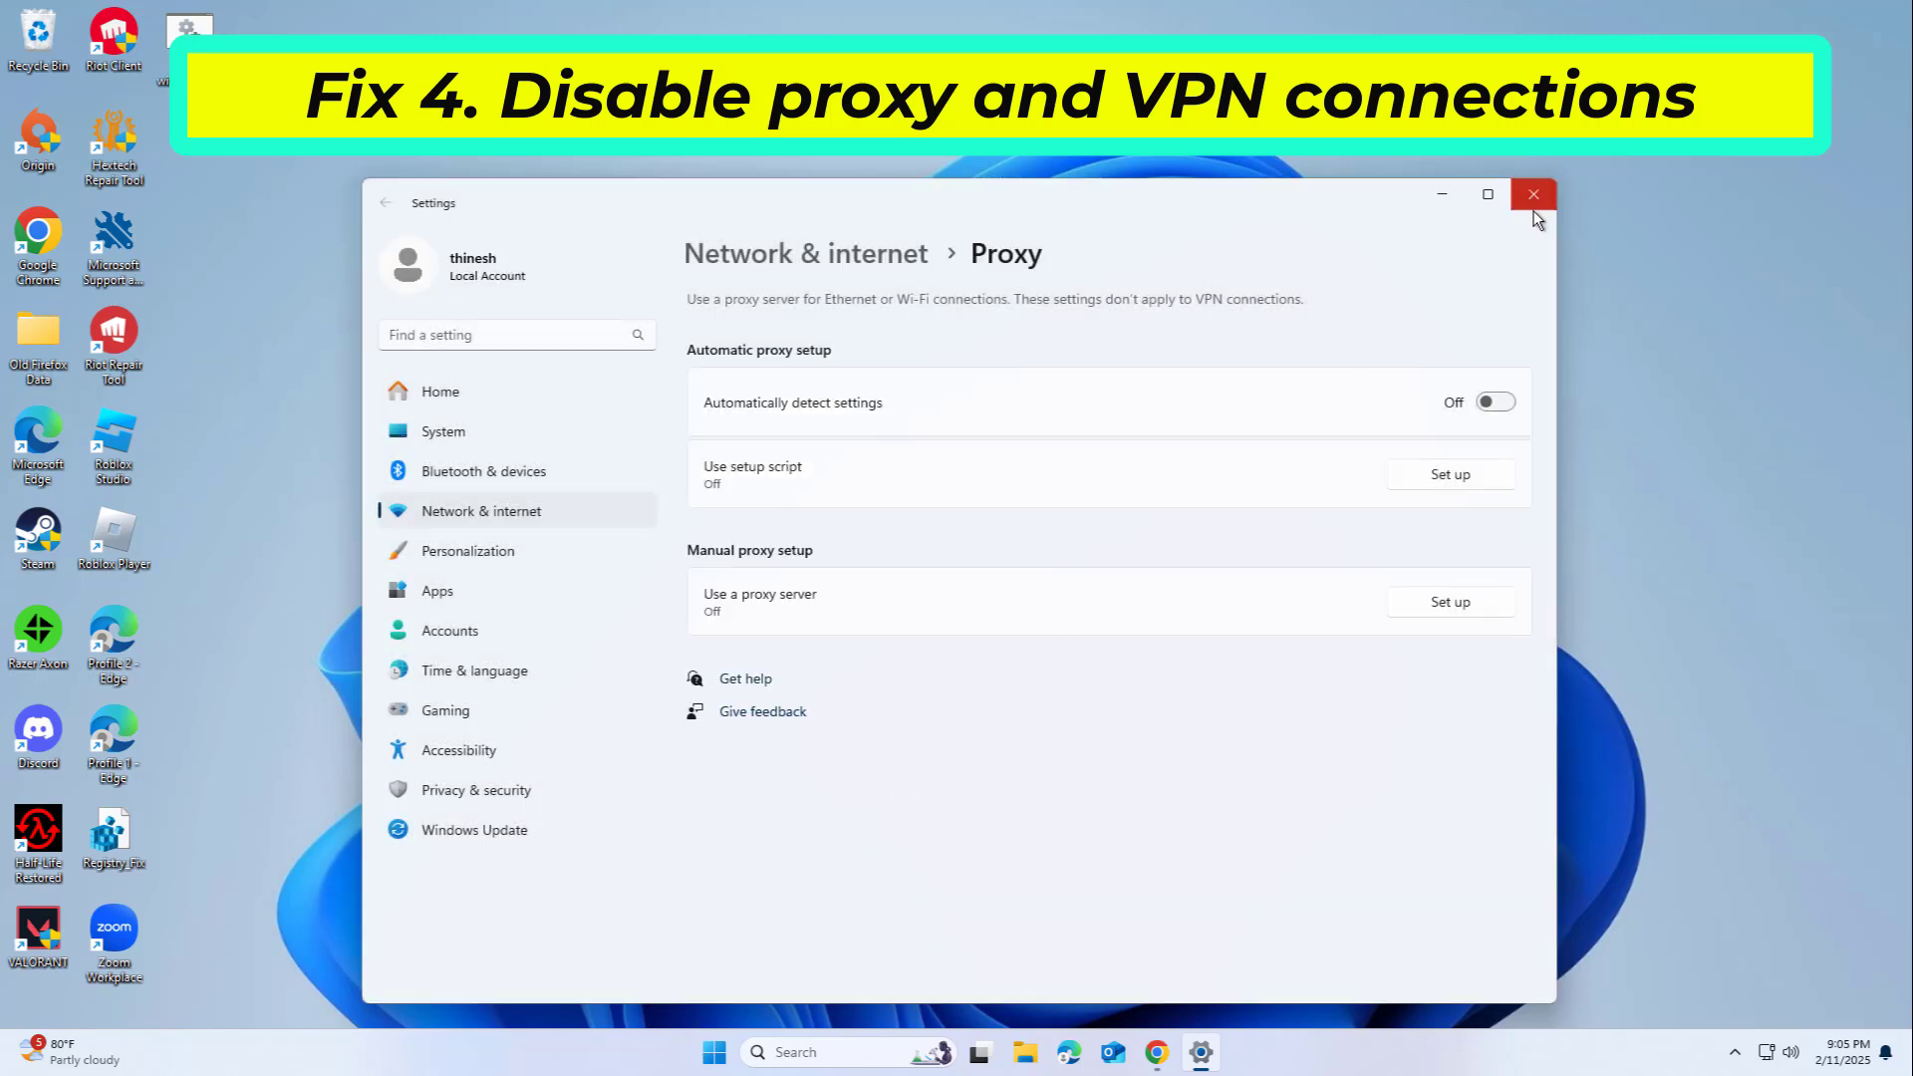
{"action": "left_click", "coordinate": [1533, 195]}
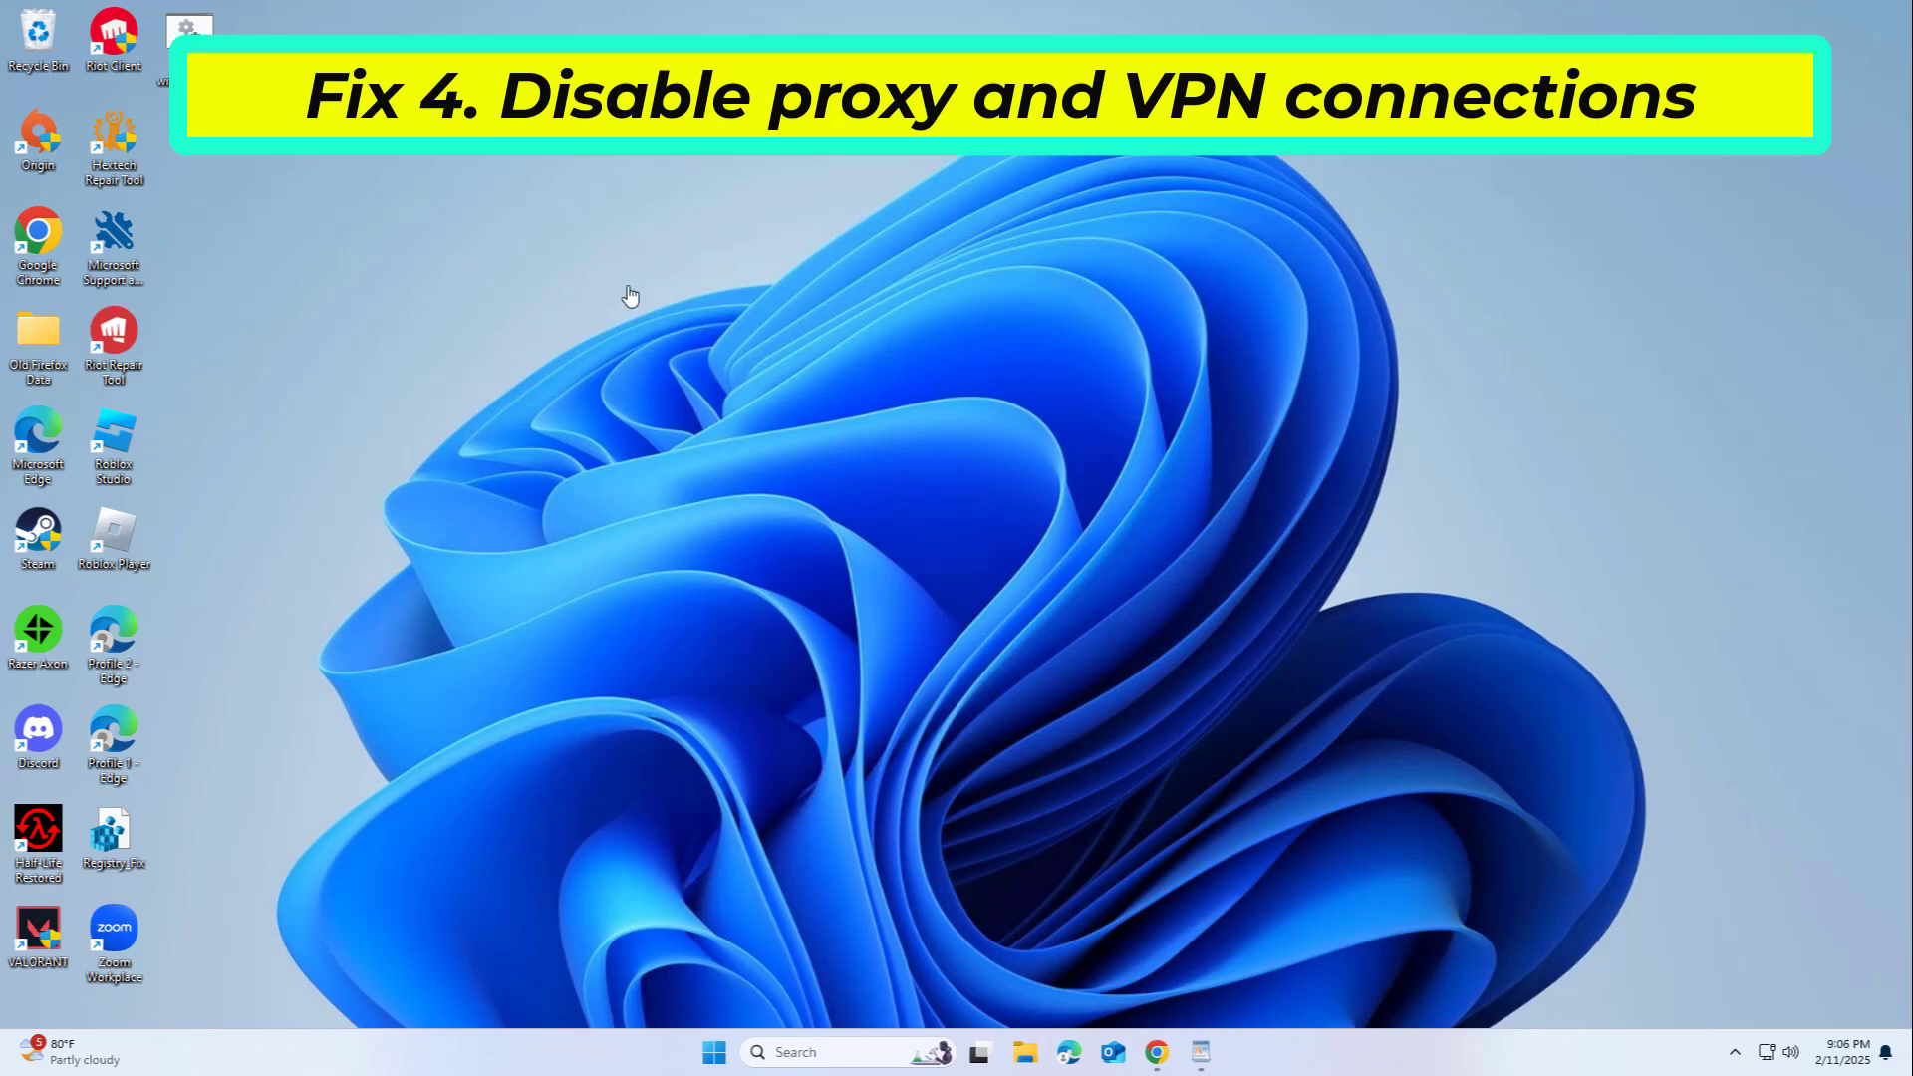
{"action": "left_click", "coordinate": [866, 1054]}
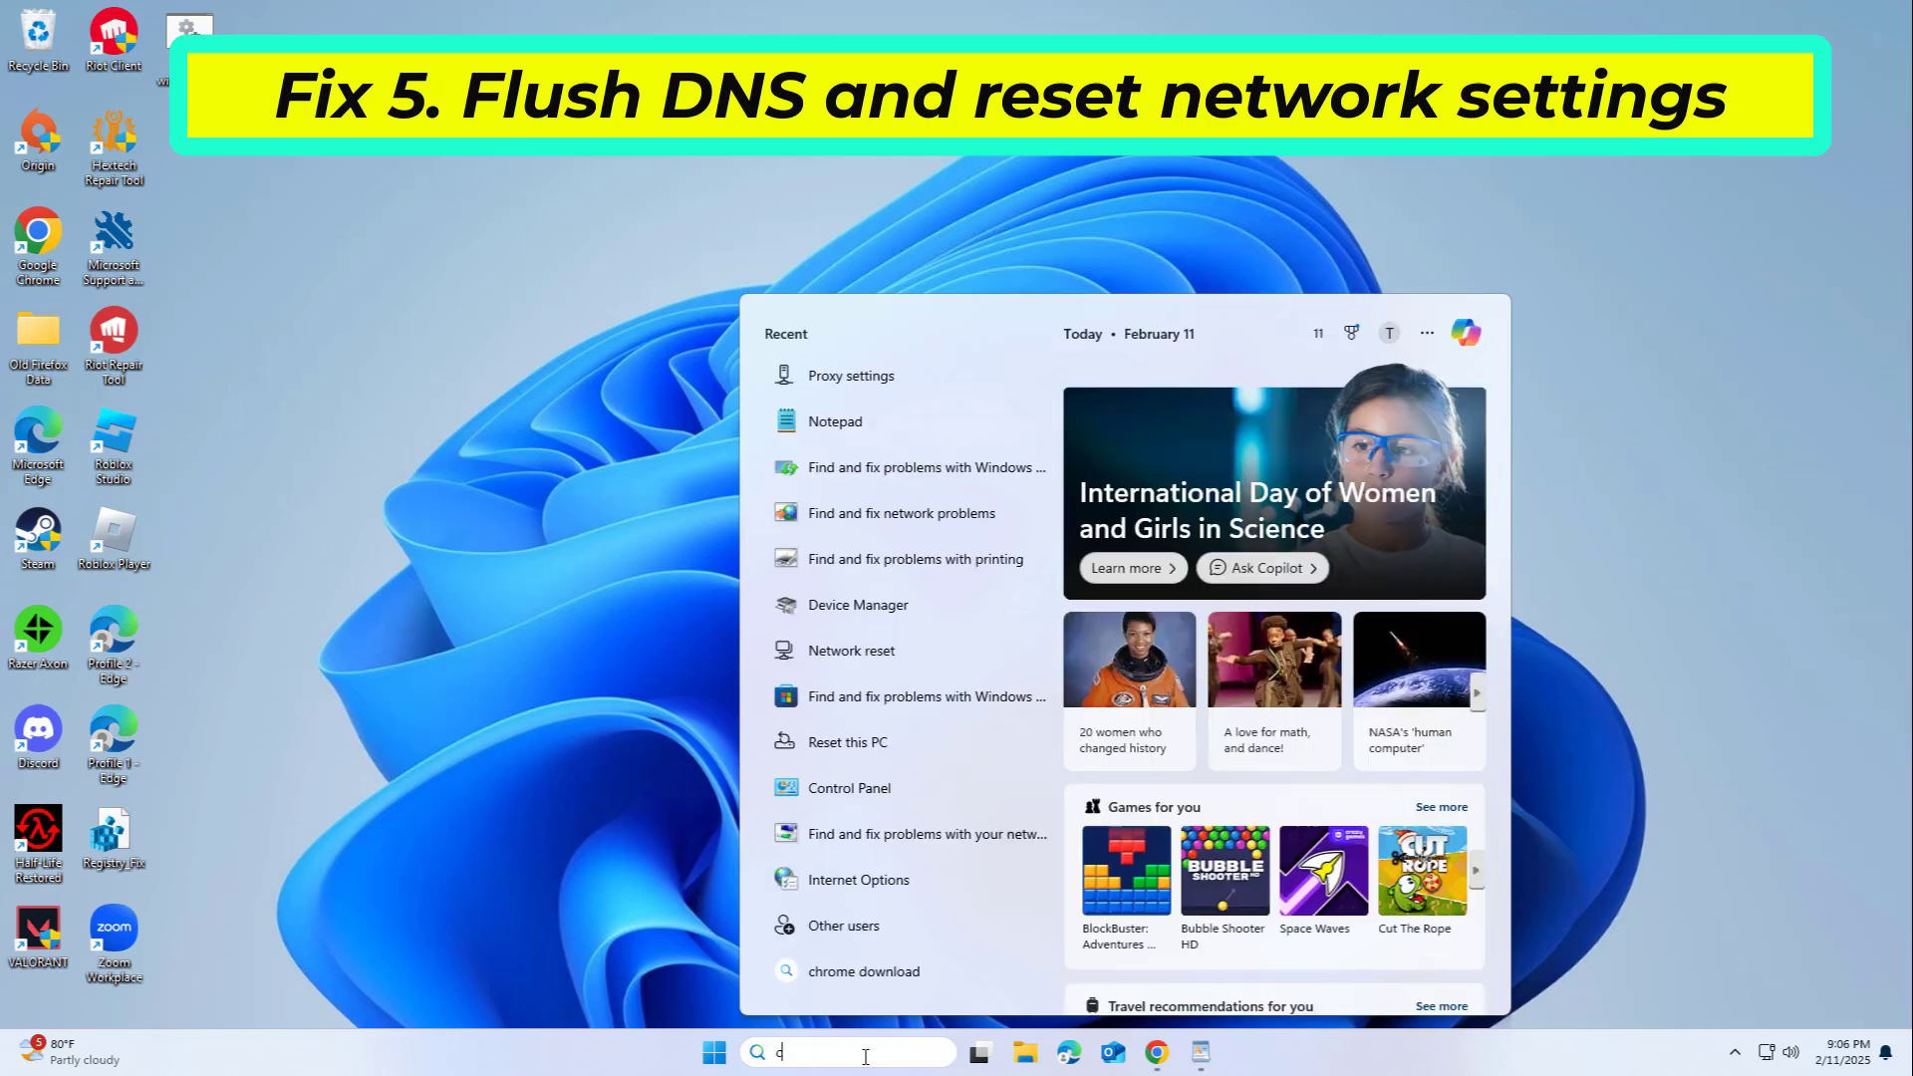
Launch Command Prompt as administrator from a 'cmd' search and centre its window
{"action": "type", "text": "cmd"}
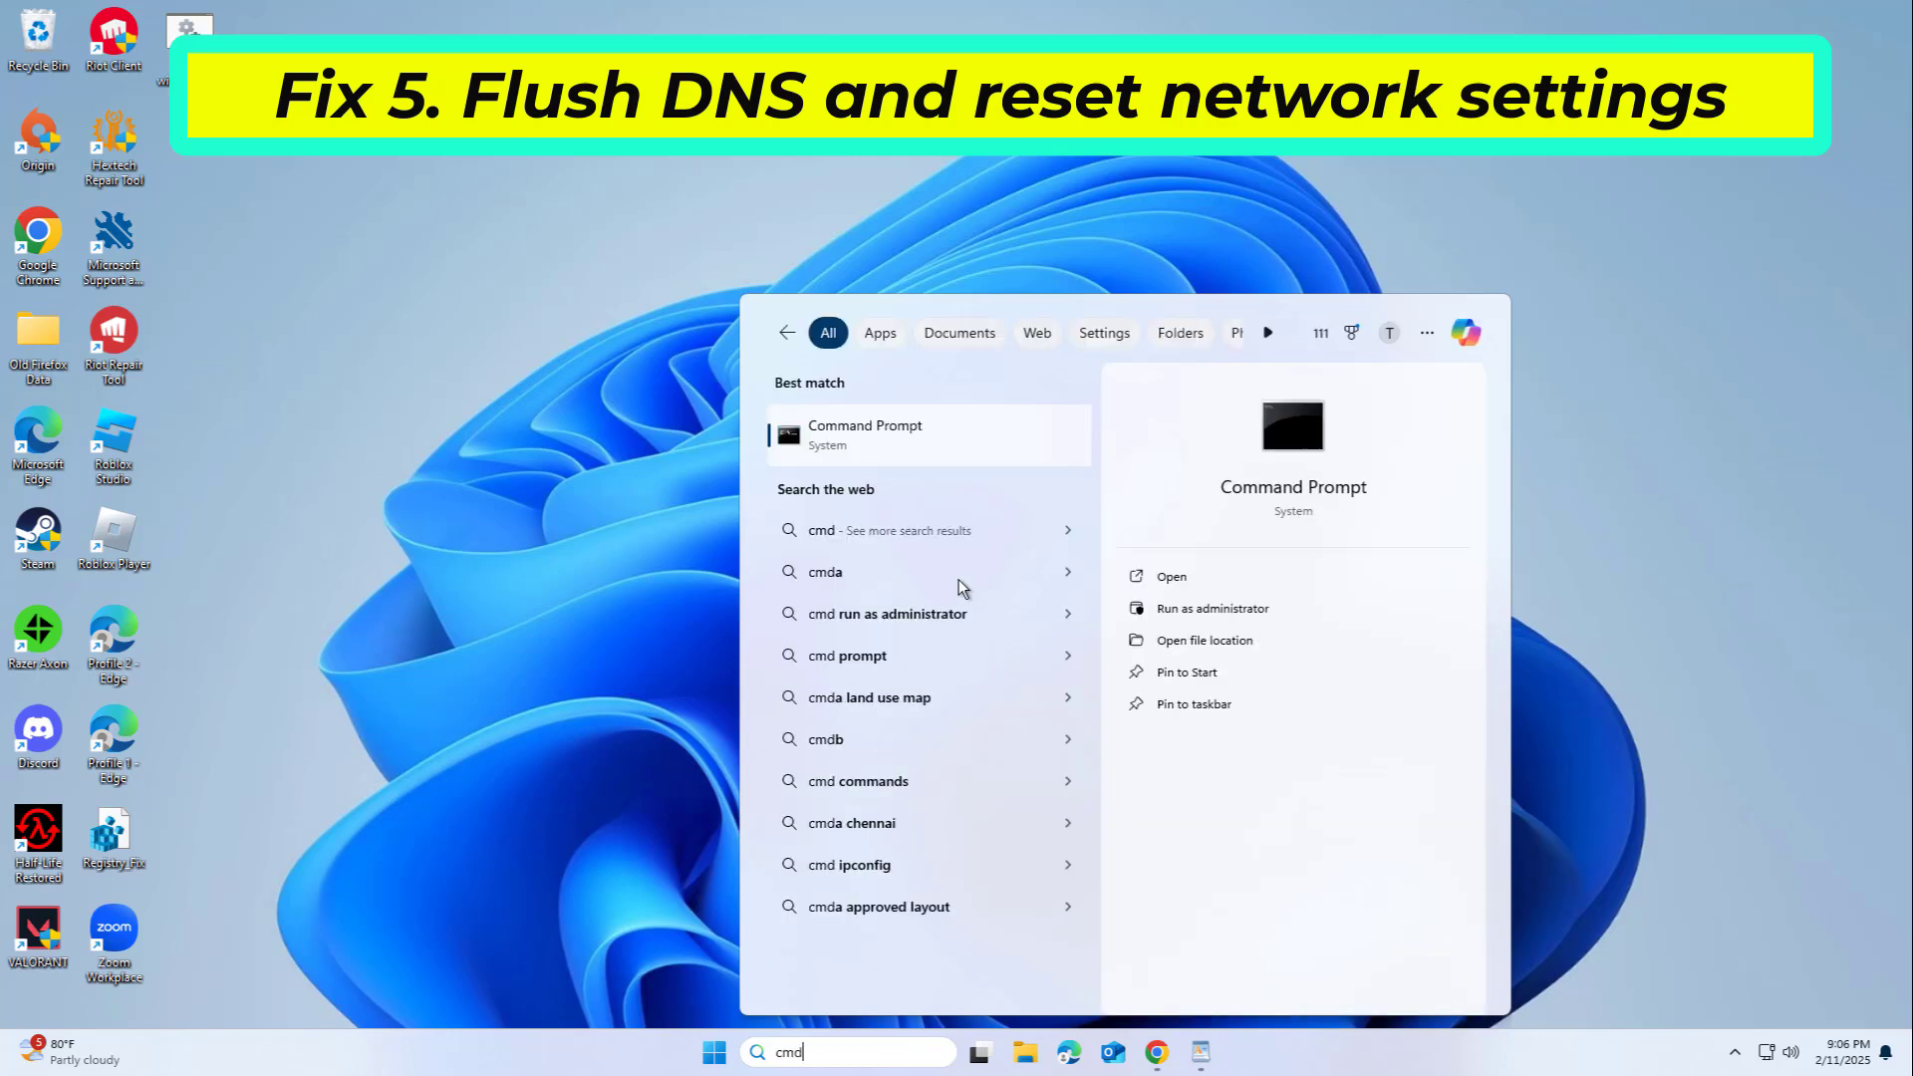
{"action": "right_click", "coordinate": [922, 450]}
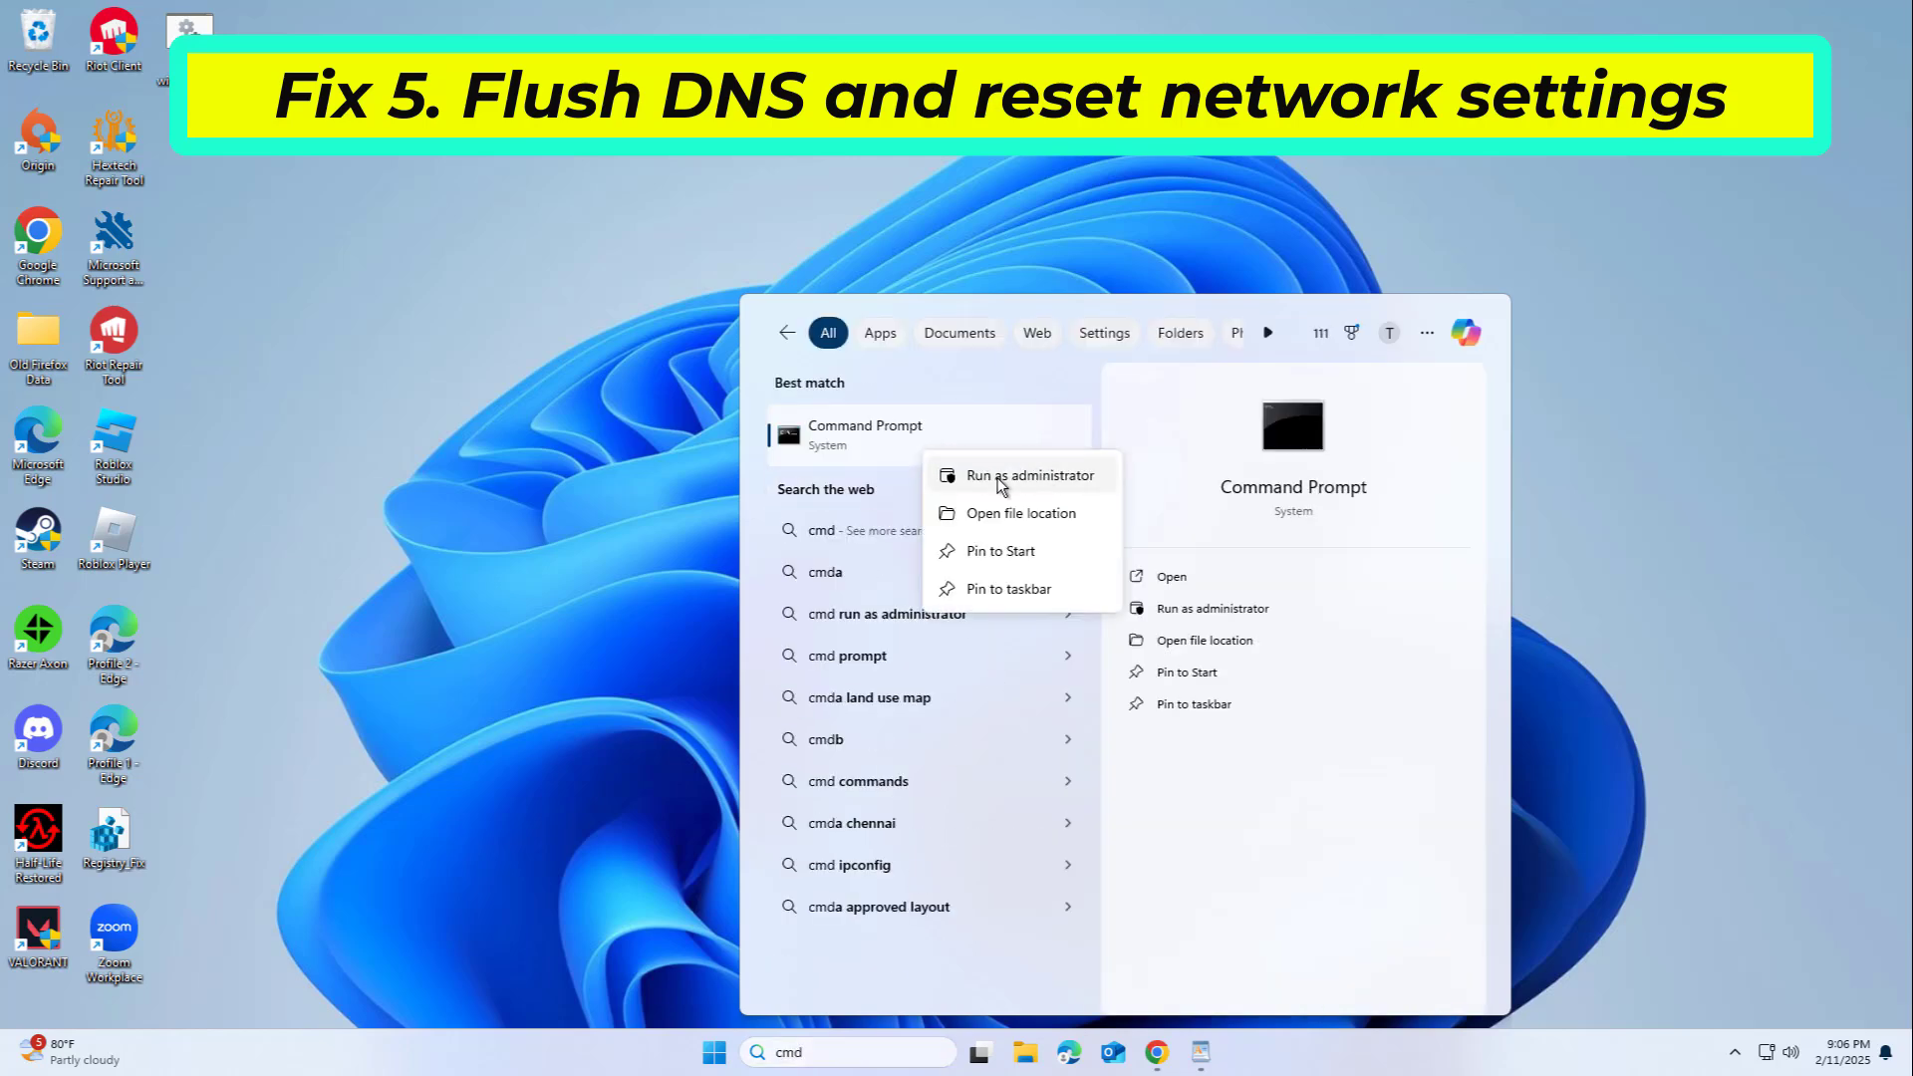
{"action": "key", "text": "Return"}
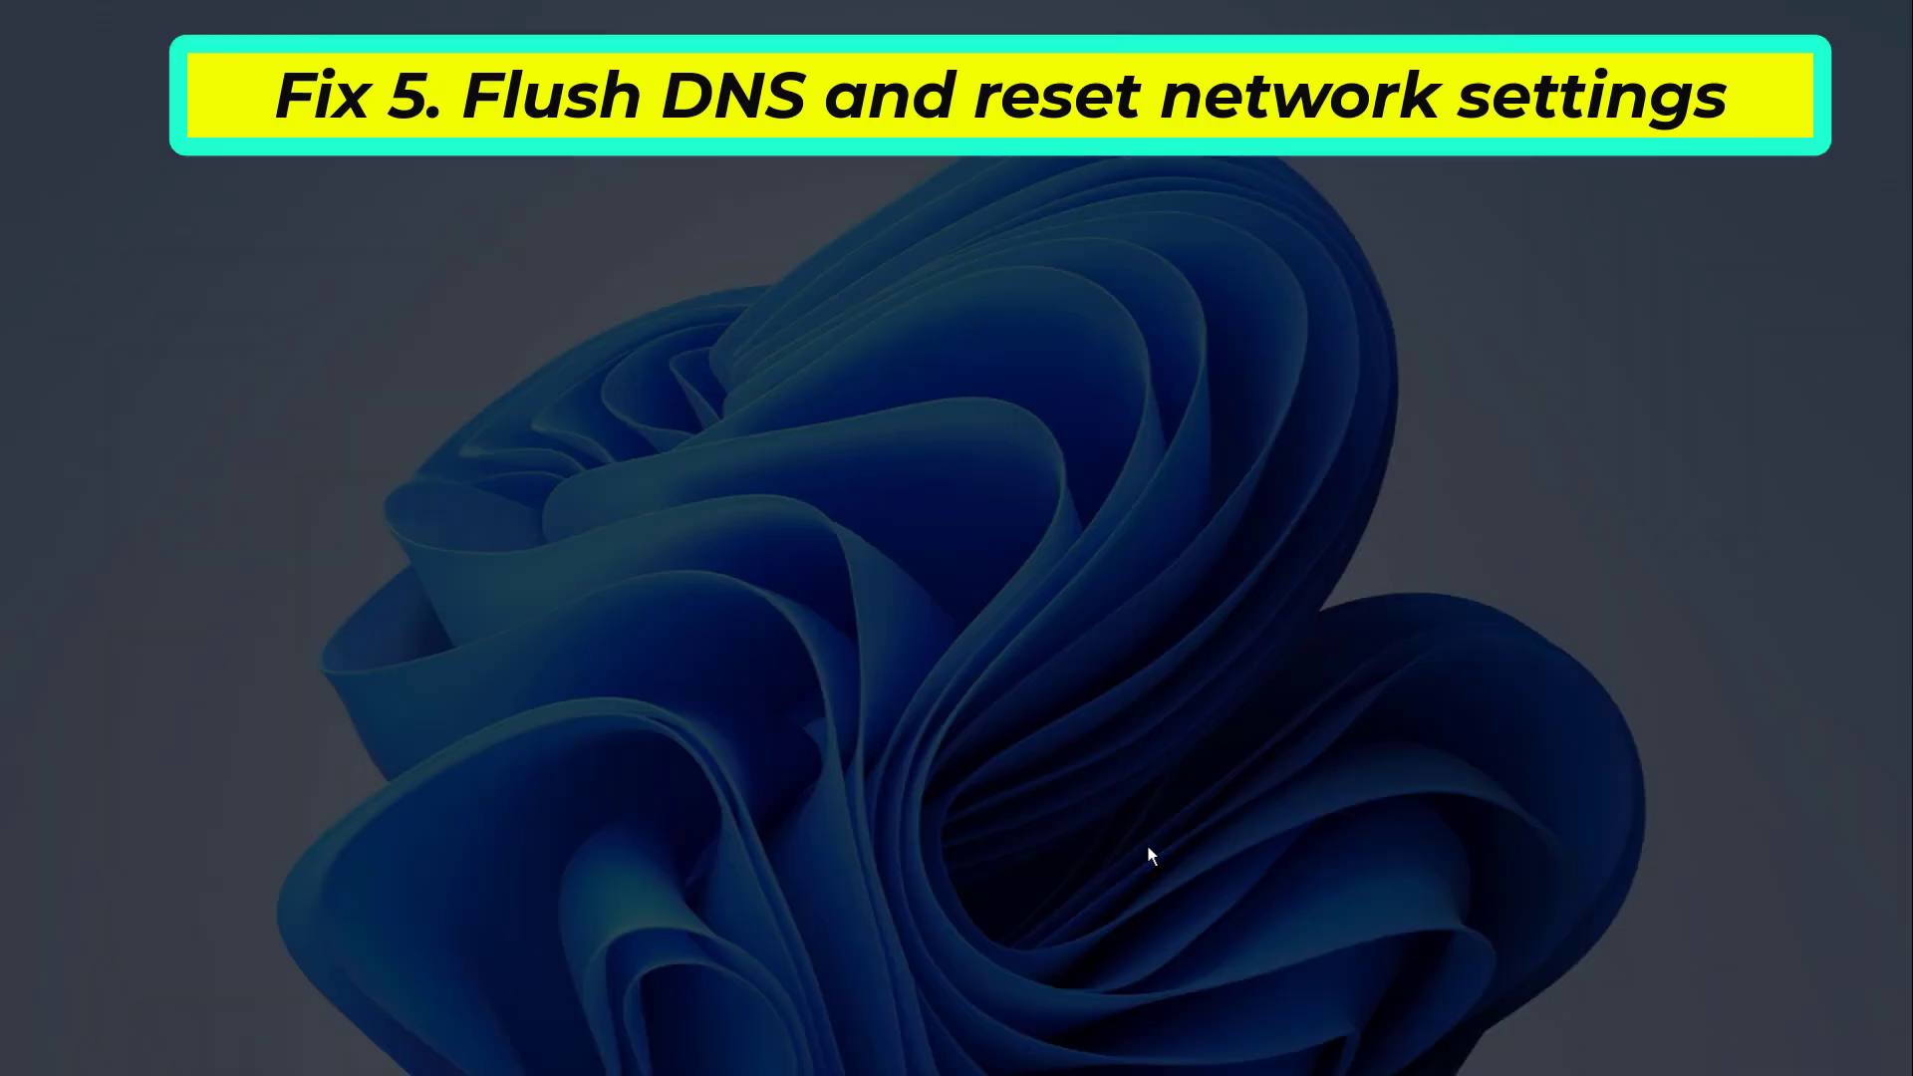
{"action": "left_click", "coordinate": [904, 689]}
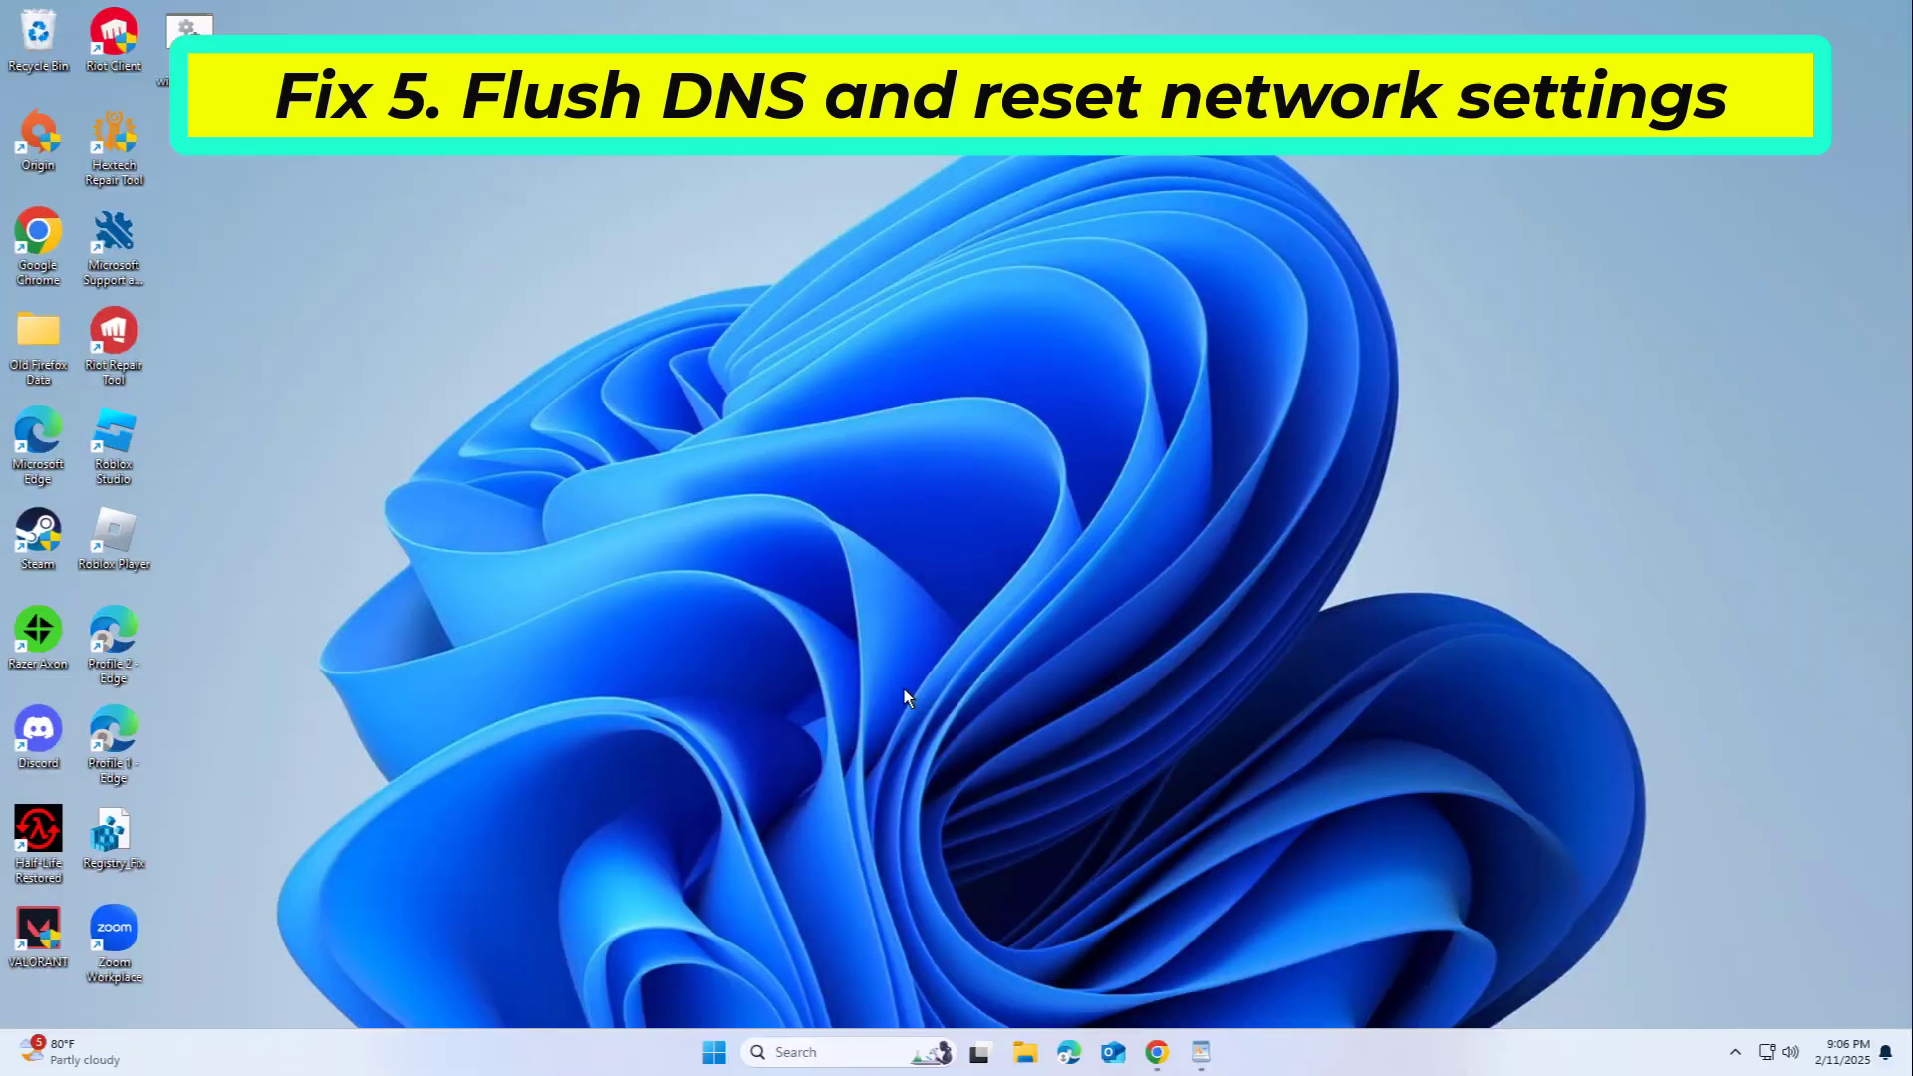
{"action": "left_click_drag", "start_coordinate": [746, 48], "coordinate": [1014, 218]}
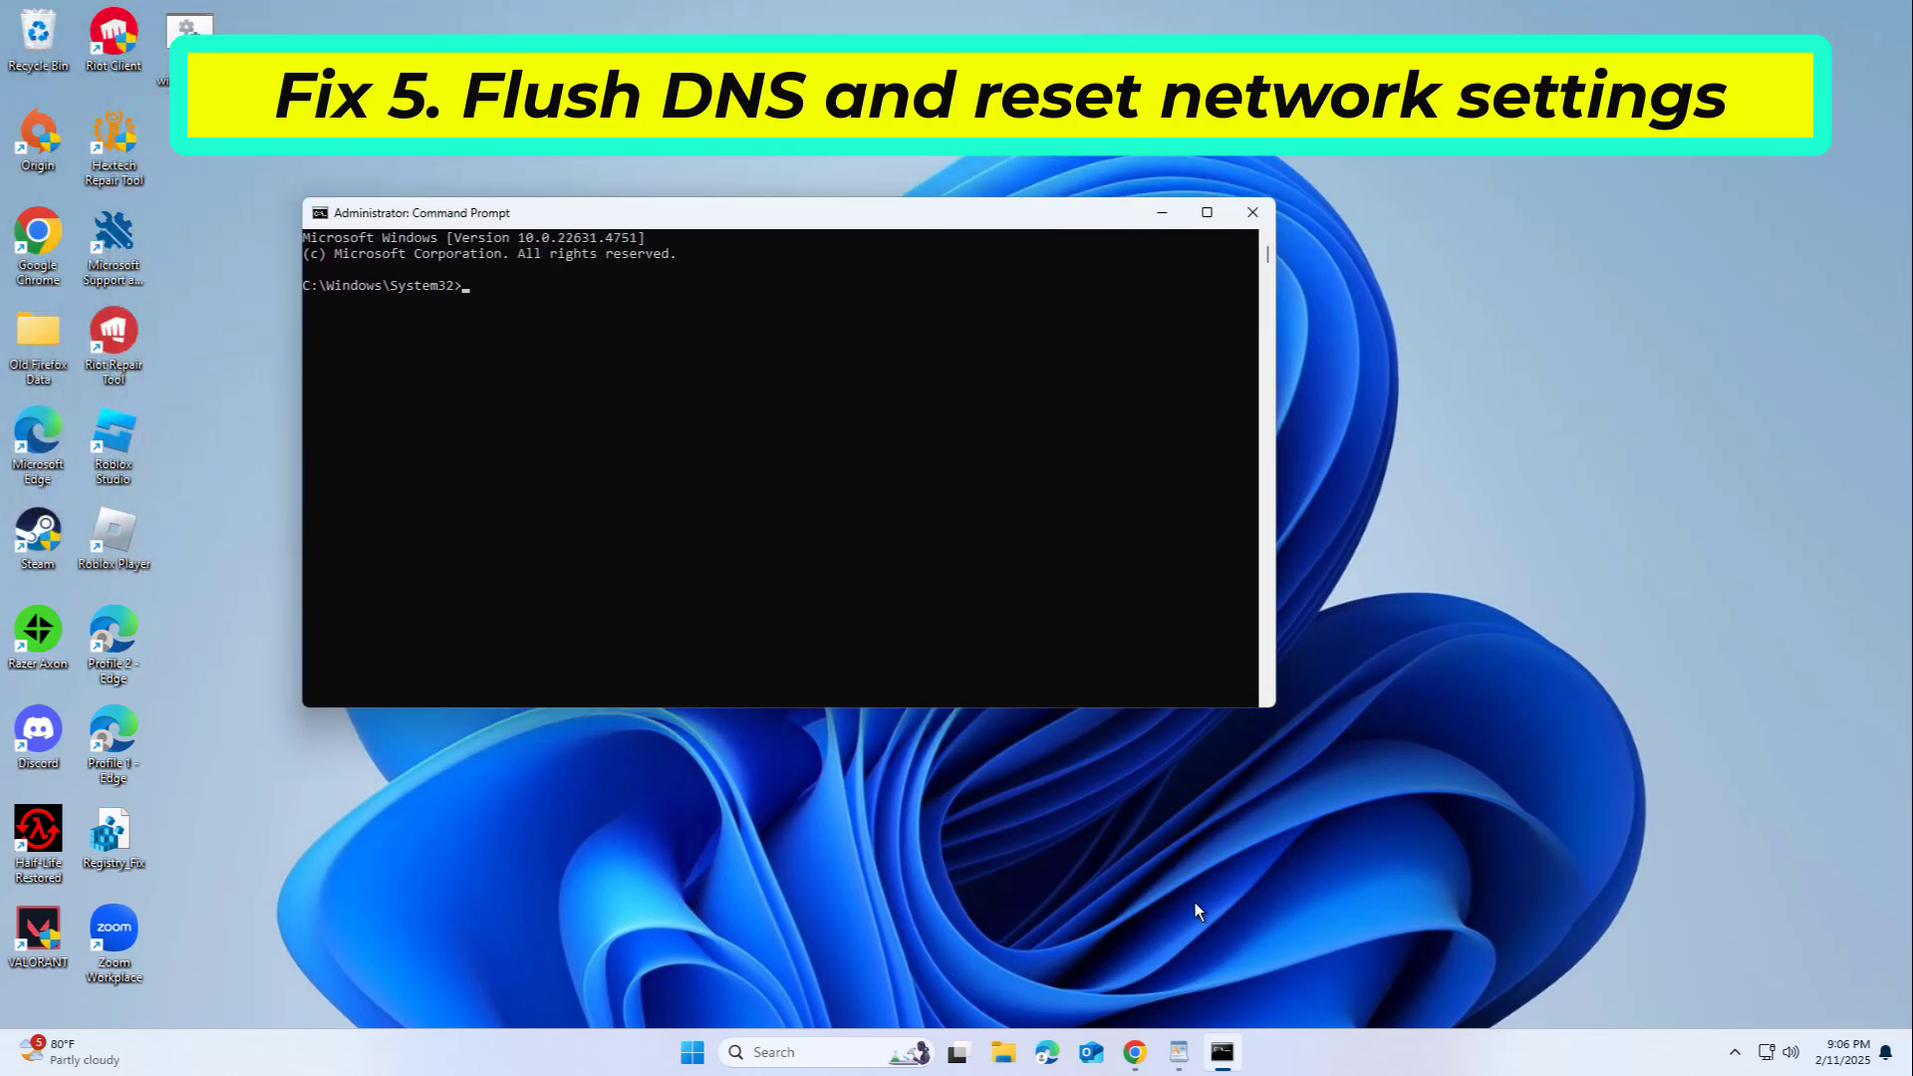
Copy ipconfig /flushdns from the WordPad notes into Command Prompt and run it
{"action": "left_click", "coordinate": [1178, 1052]}
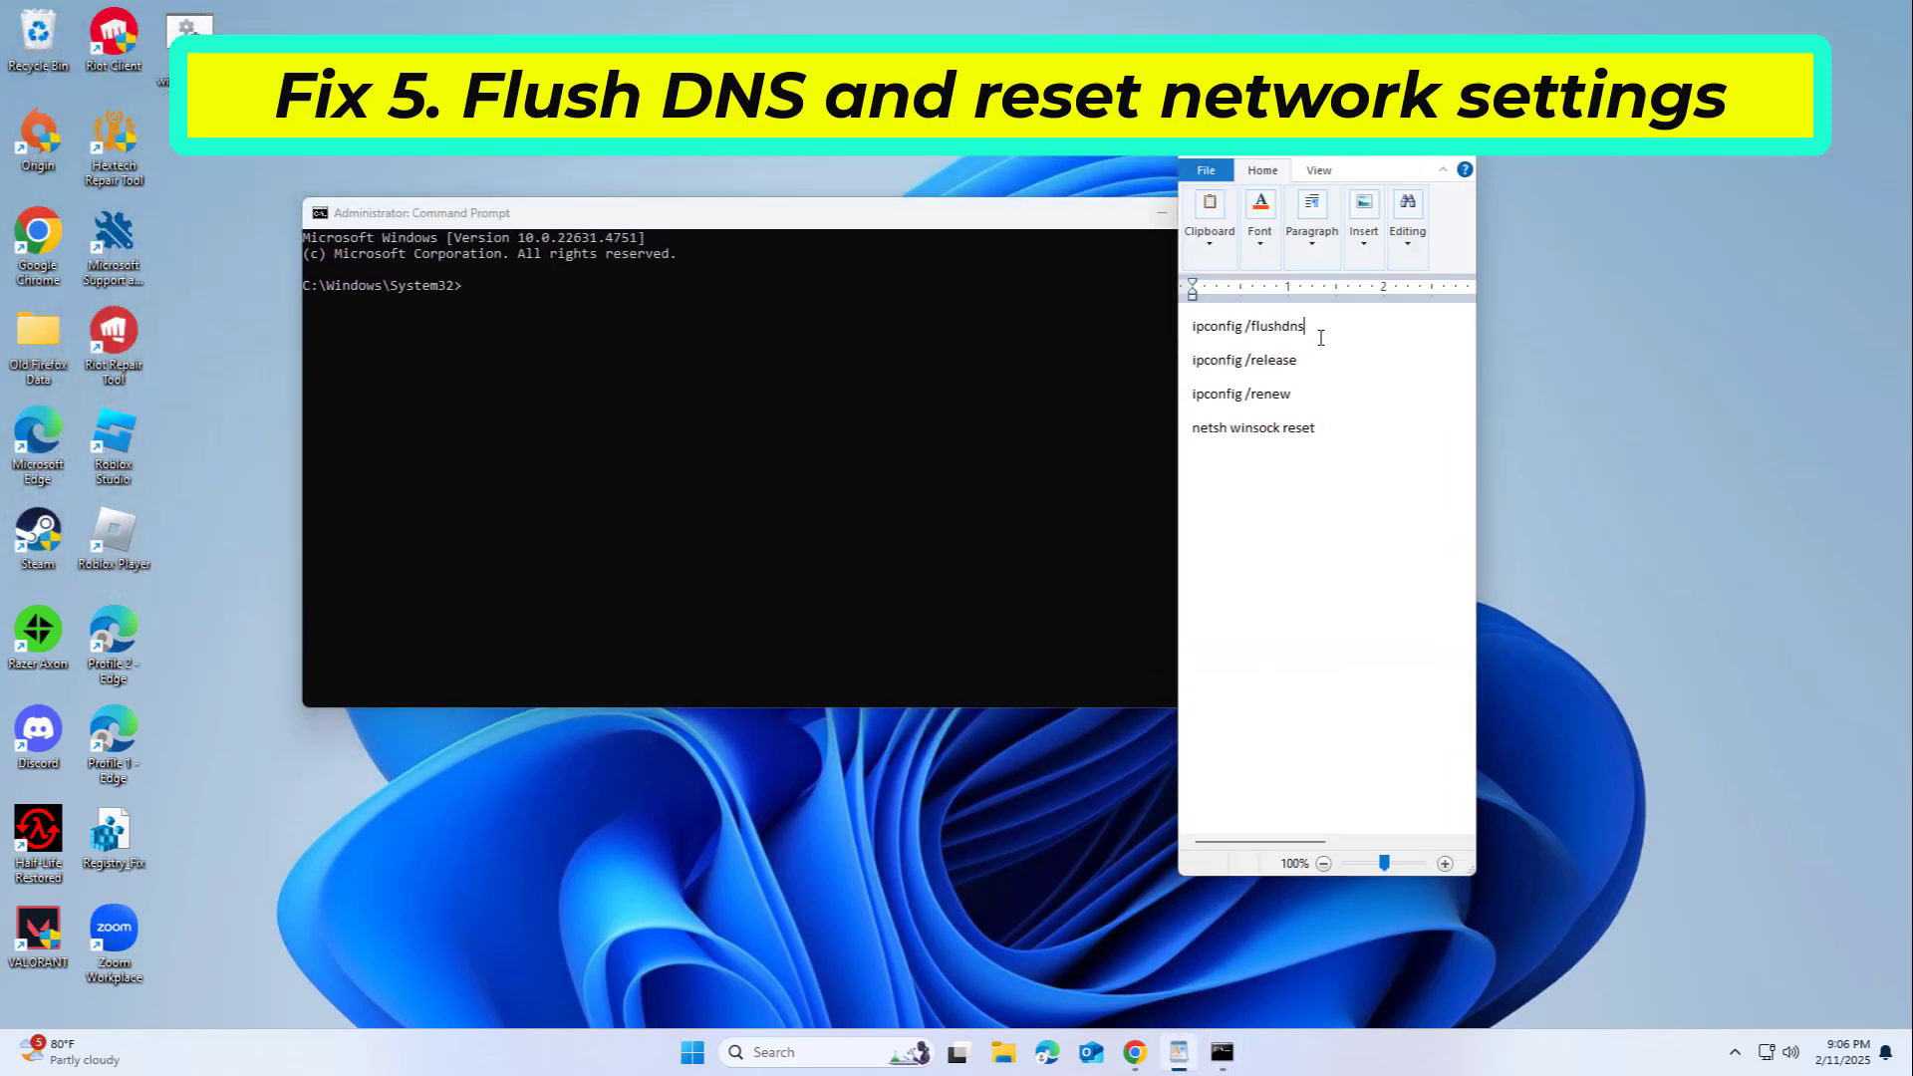
{"action": "left_click_drag", "start_coordinate": [1317, 328], "coordinate": [1184, 329]}
{"action": "right_click", "coordinate": [1223, 329]}
{"action": "left_click", "coordinate": [1265, 360]}
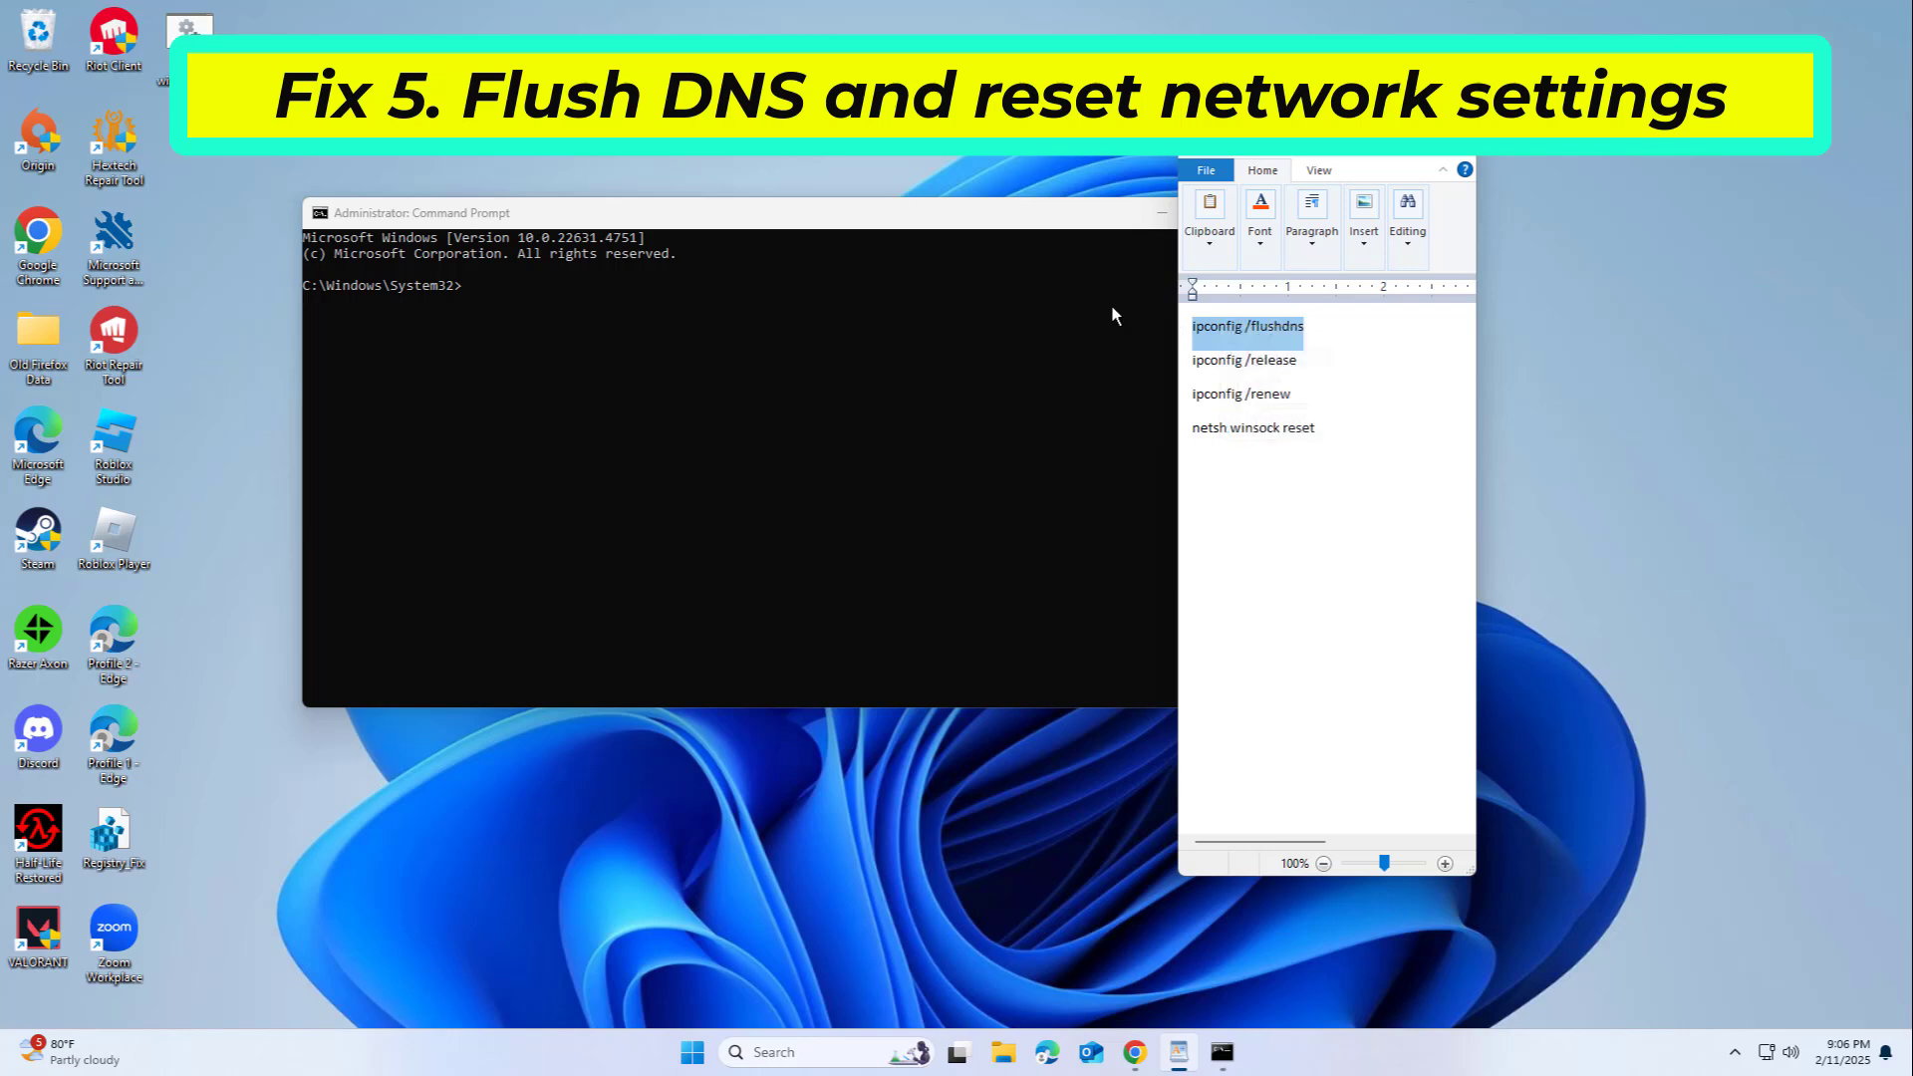
{"action": "right_click", "coordinate": [1026, 231]}
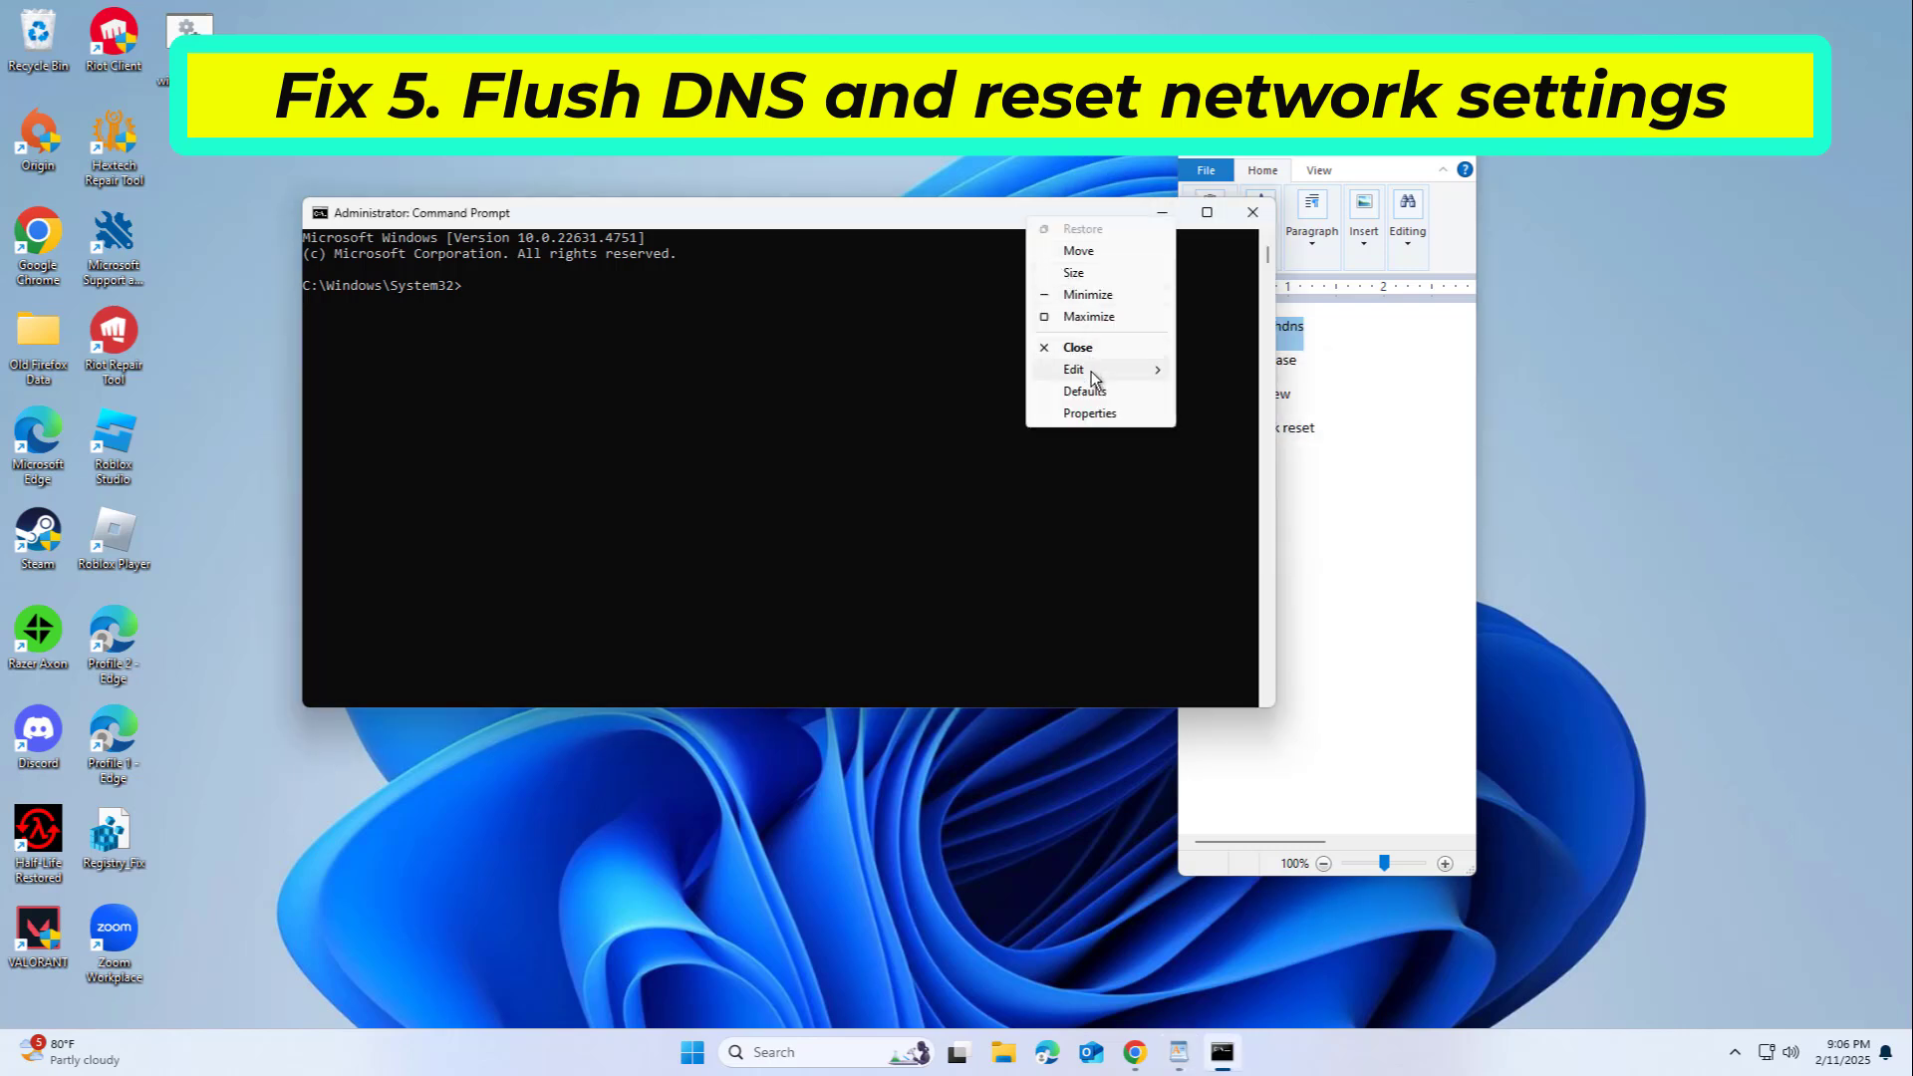
{"action": "mouse_move", "coordinate": [1078, 369]}
{"action": "left_click", "coordinate": [1224, 416]}
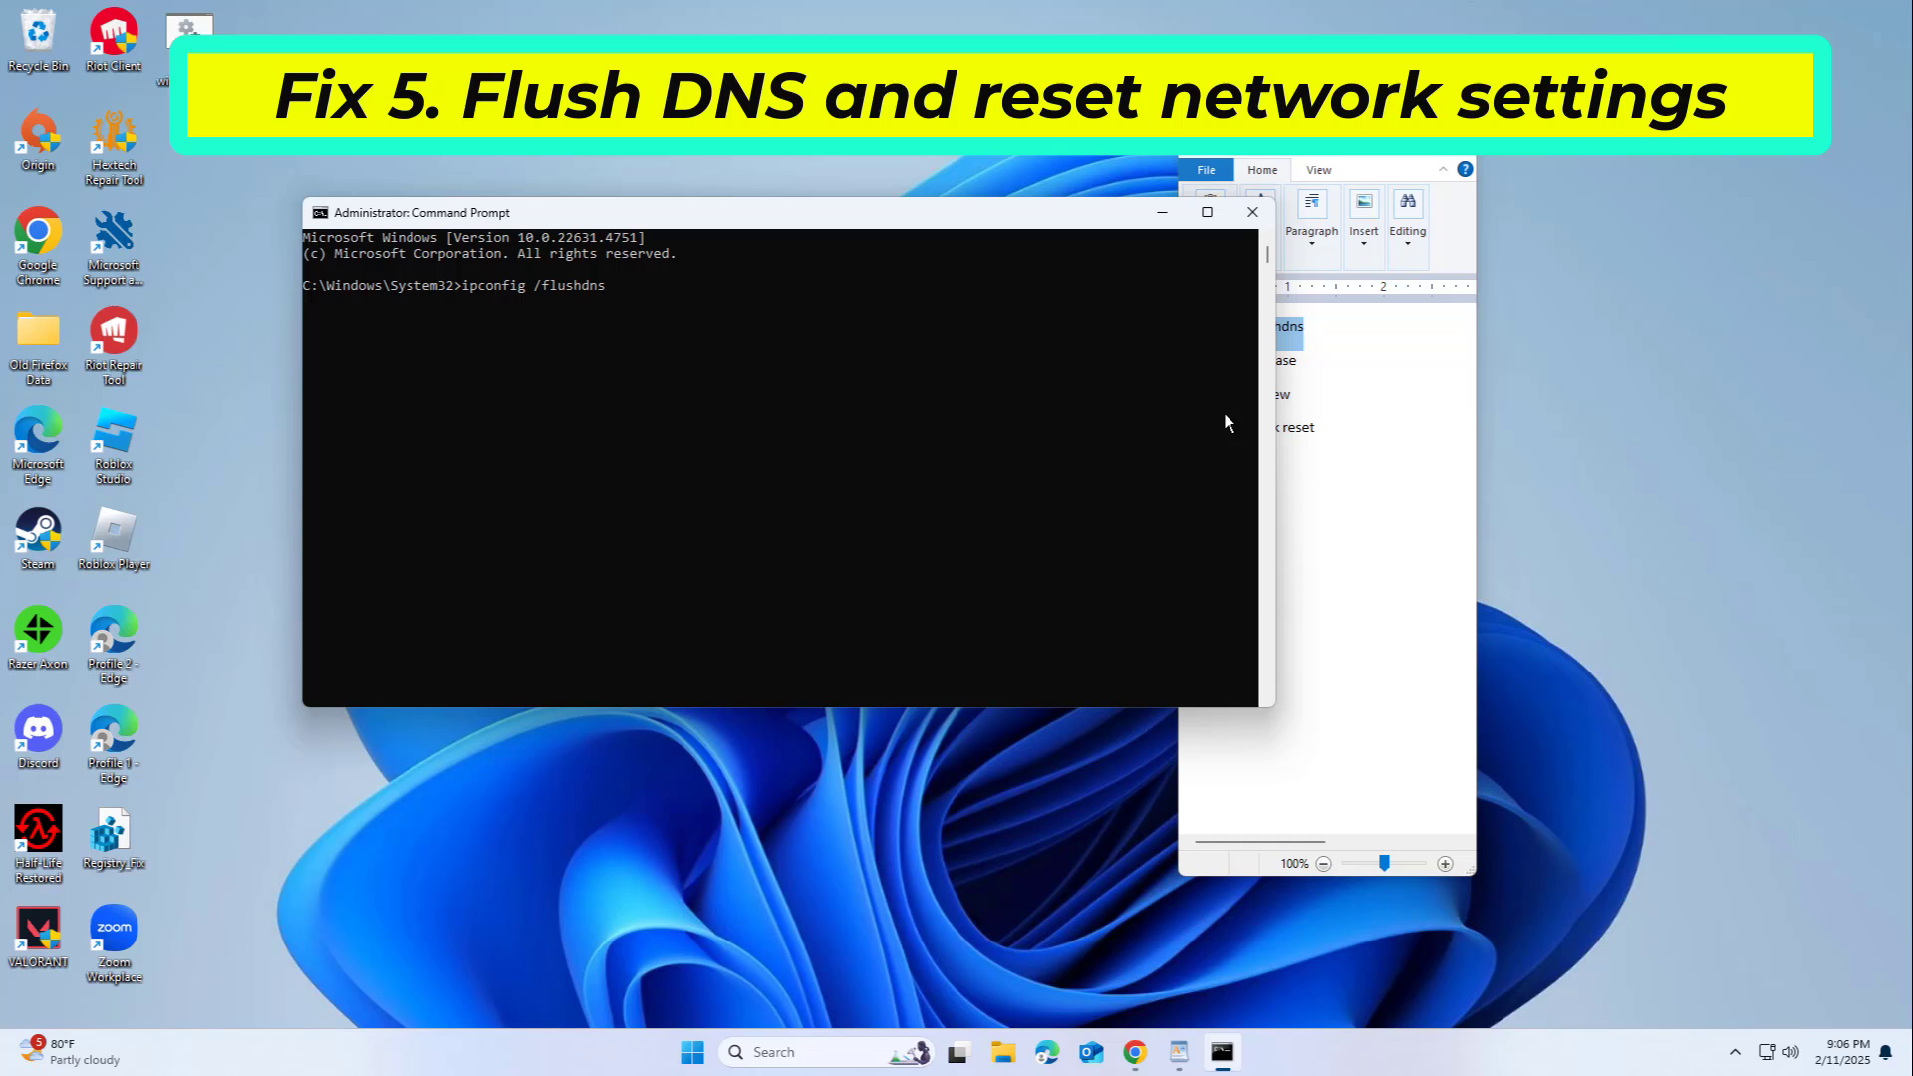
{"action": "key", "text": "Return"}
Copy ipconfig /release from the WordPad notes and paste it at the prompt
{"action": "left_click", "coordinate": [1315, 364]}
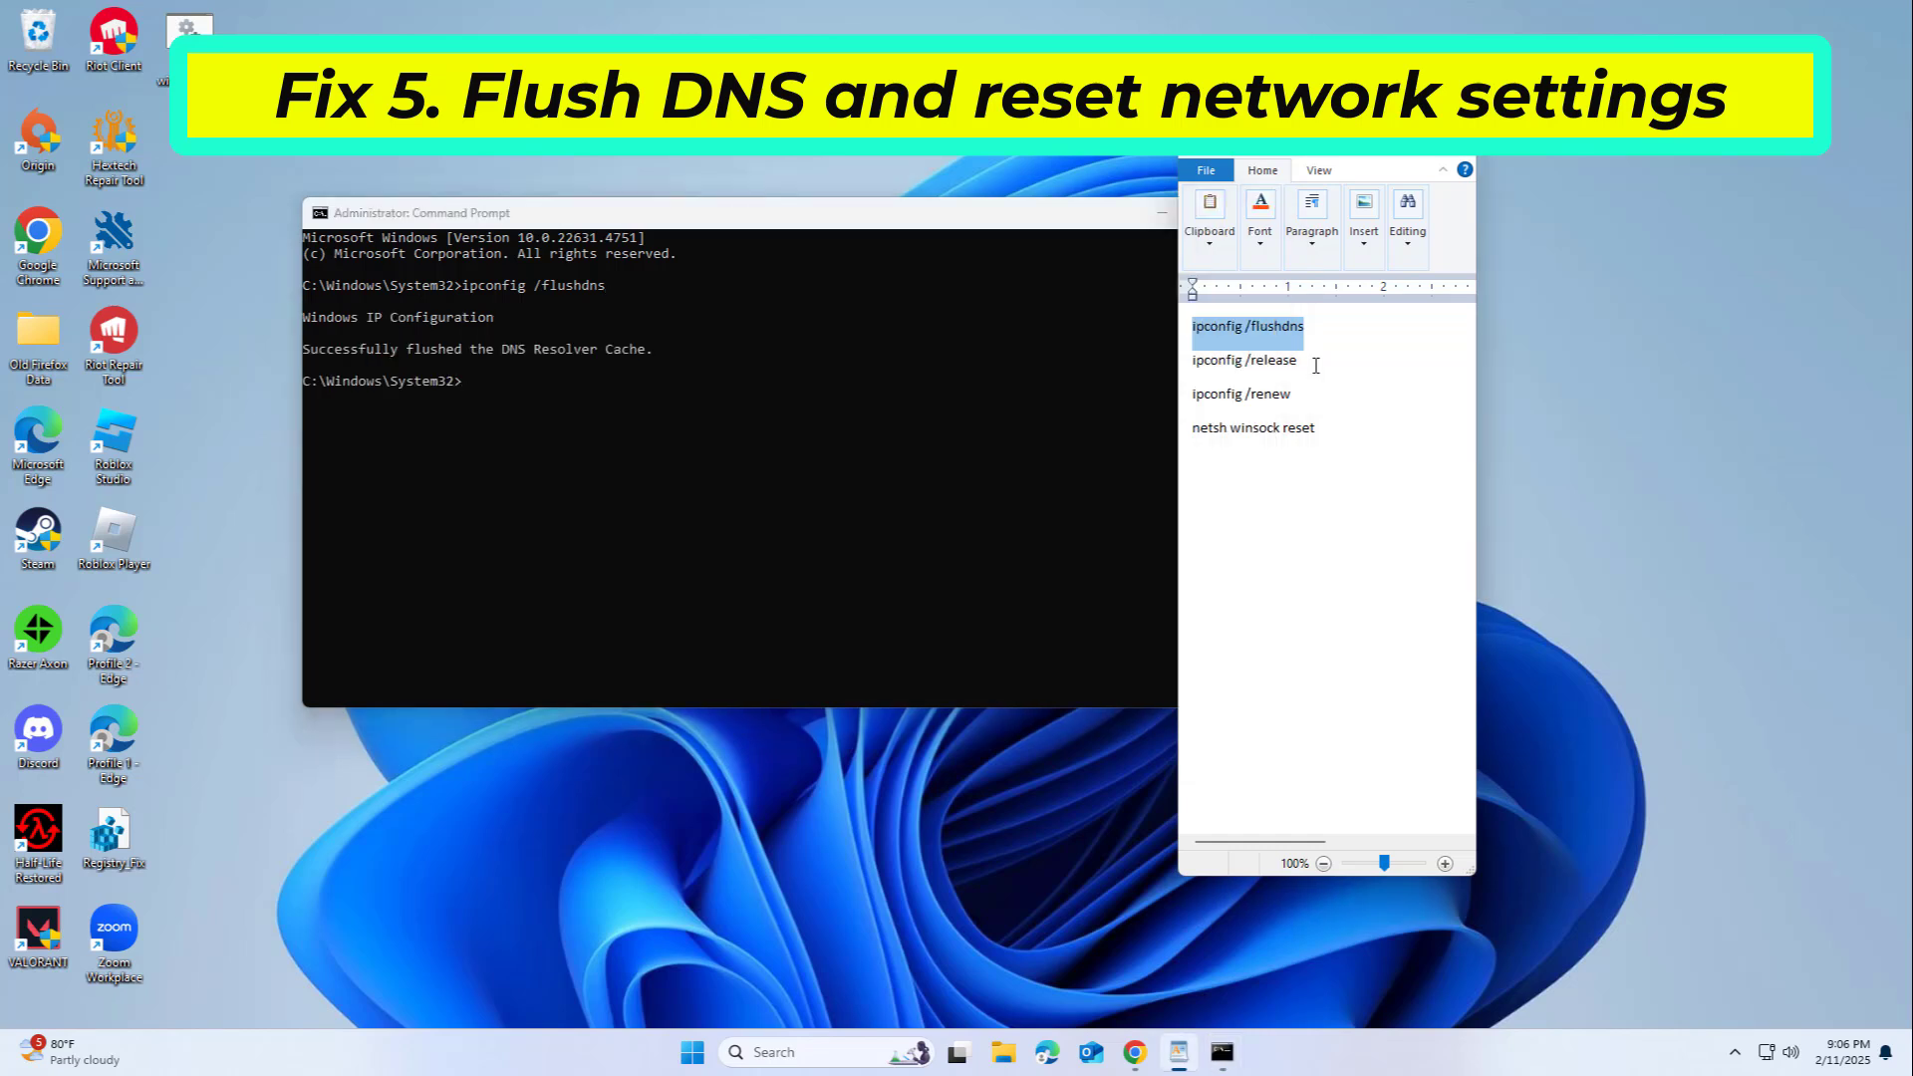
{"action": "left_click_drag", "start_coordinate": [1315, 365], "coordinate": [1194, 361]}
{"action": "right_click", "coordinate": [1203, 365]}
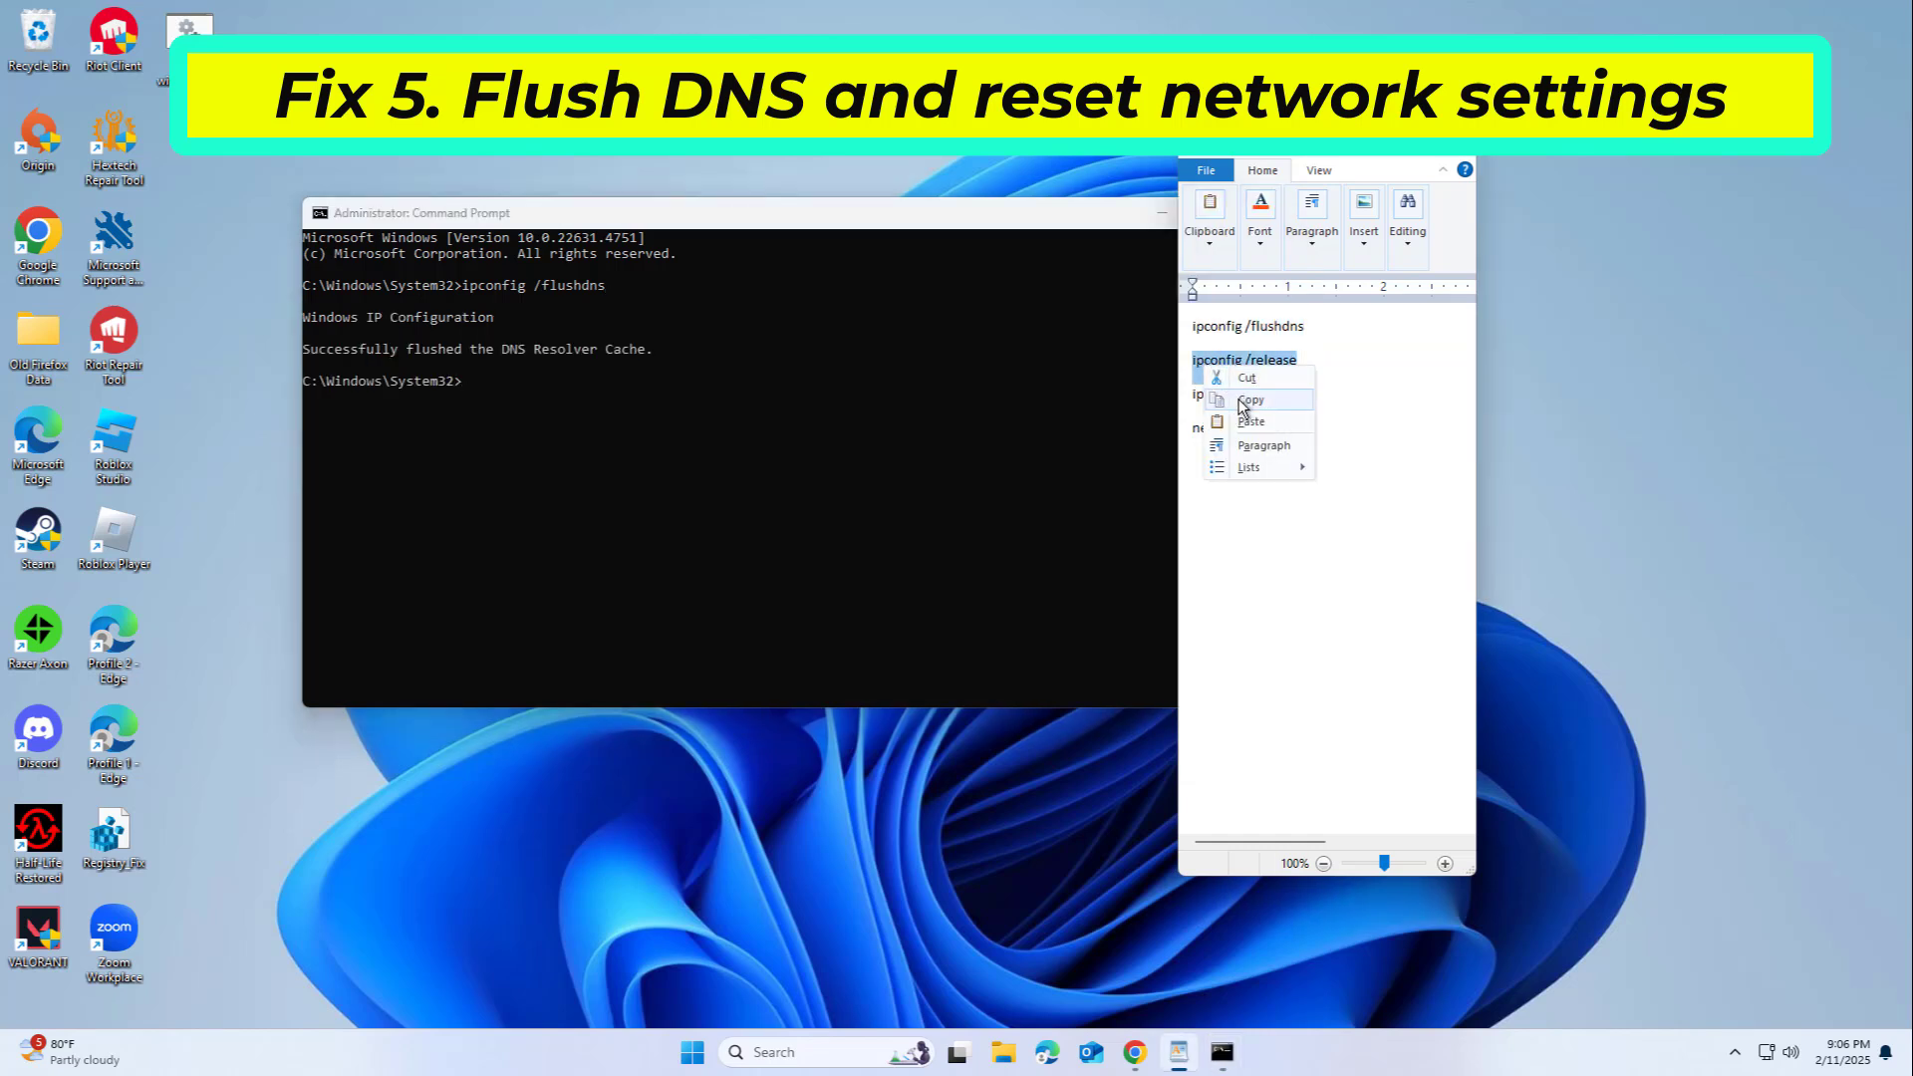
{"action": "left_click", "coordinate": [1247, 399]}
{"action": "right_click", "coordinate": [1032, 219]}
{"action": "mouse_move", "coordinate": [1106, 370]}
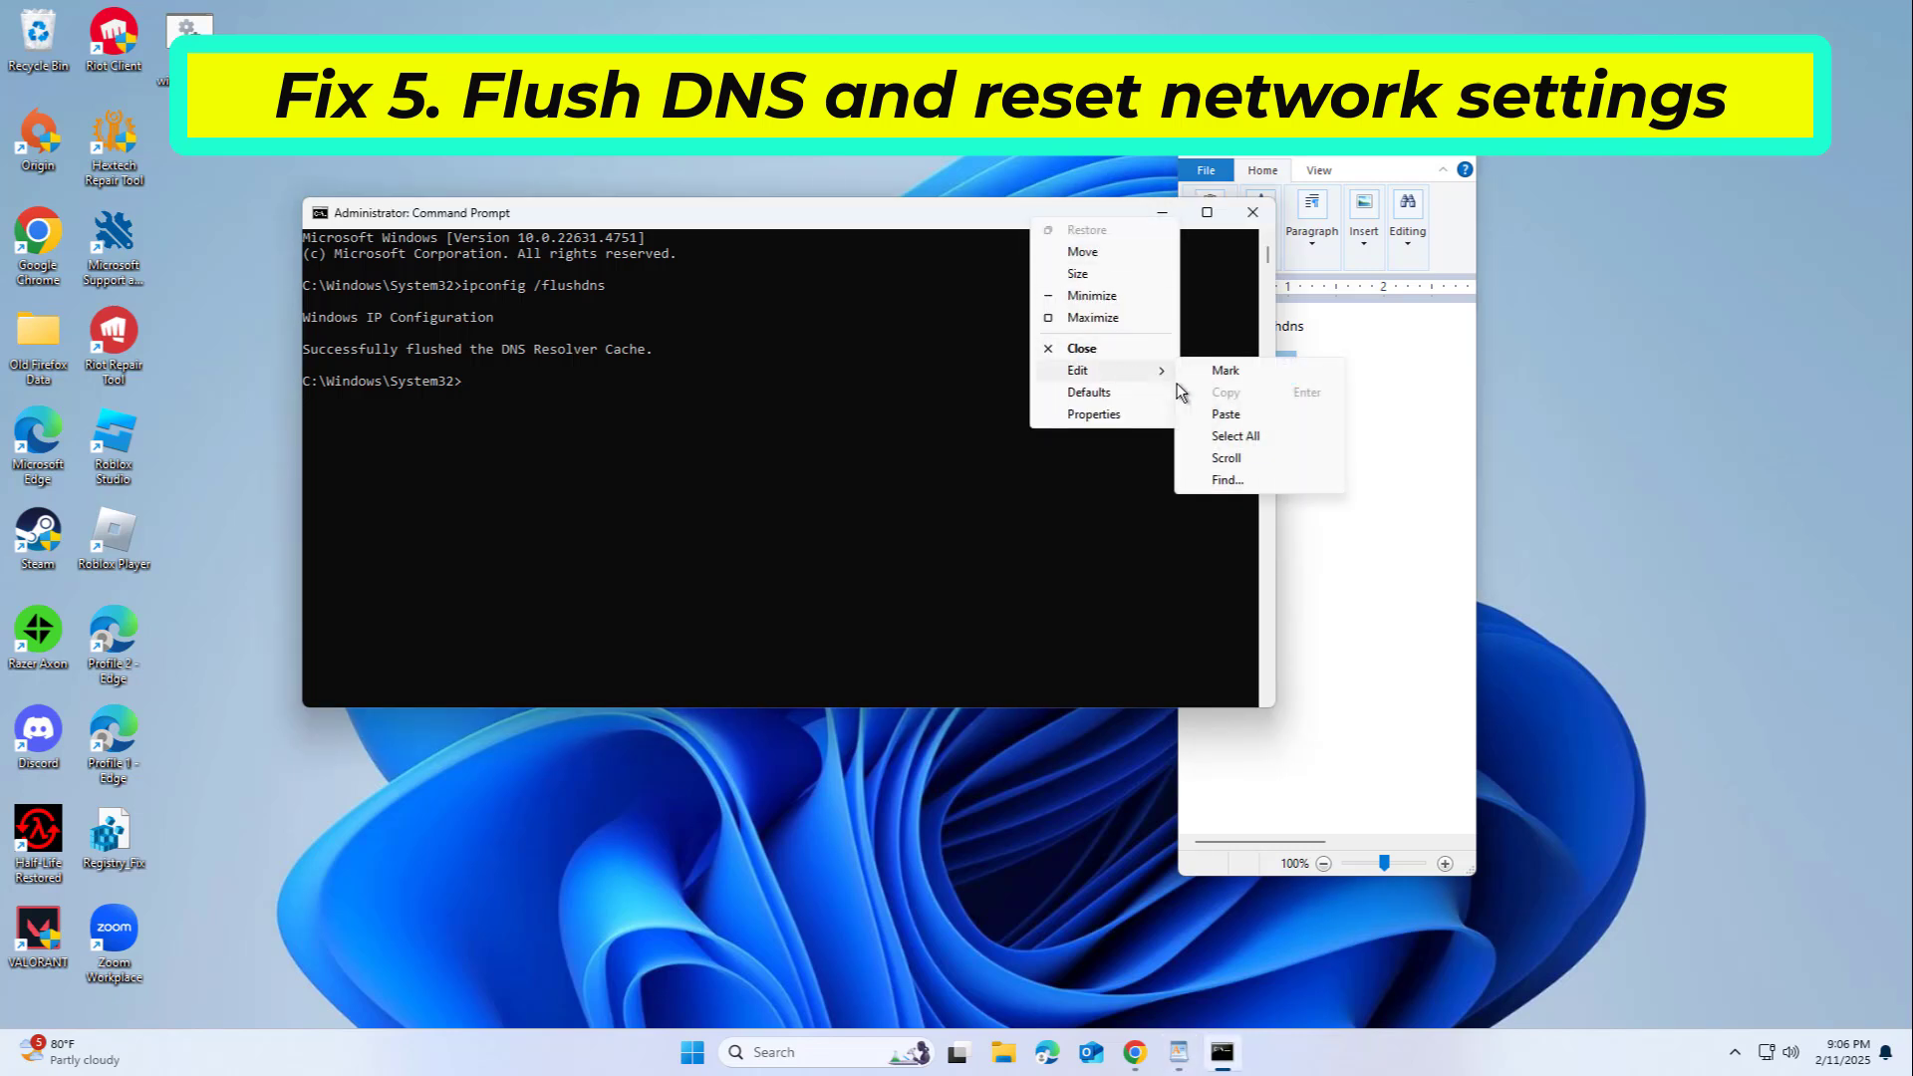
{"action": "left_click", "coordinate": [1225, 413]}
Run ipconfig /release, then paste and run ipconfig /renew to get IPv4 192.168.65.132
{"action": "key", "text": "Return"}
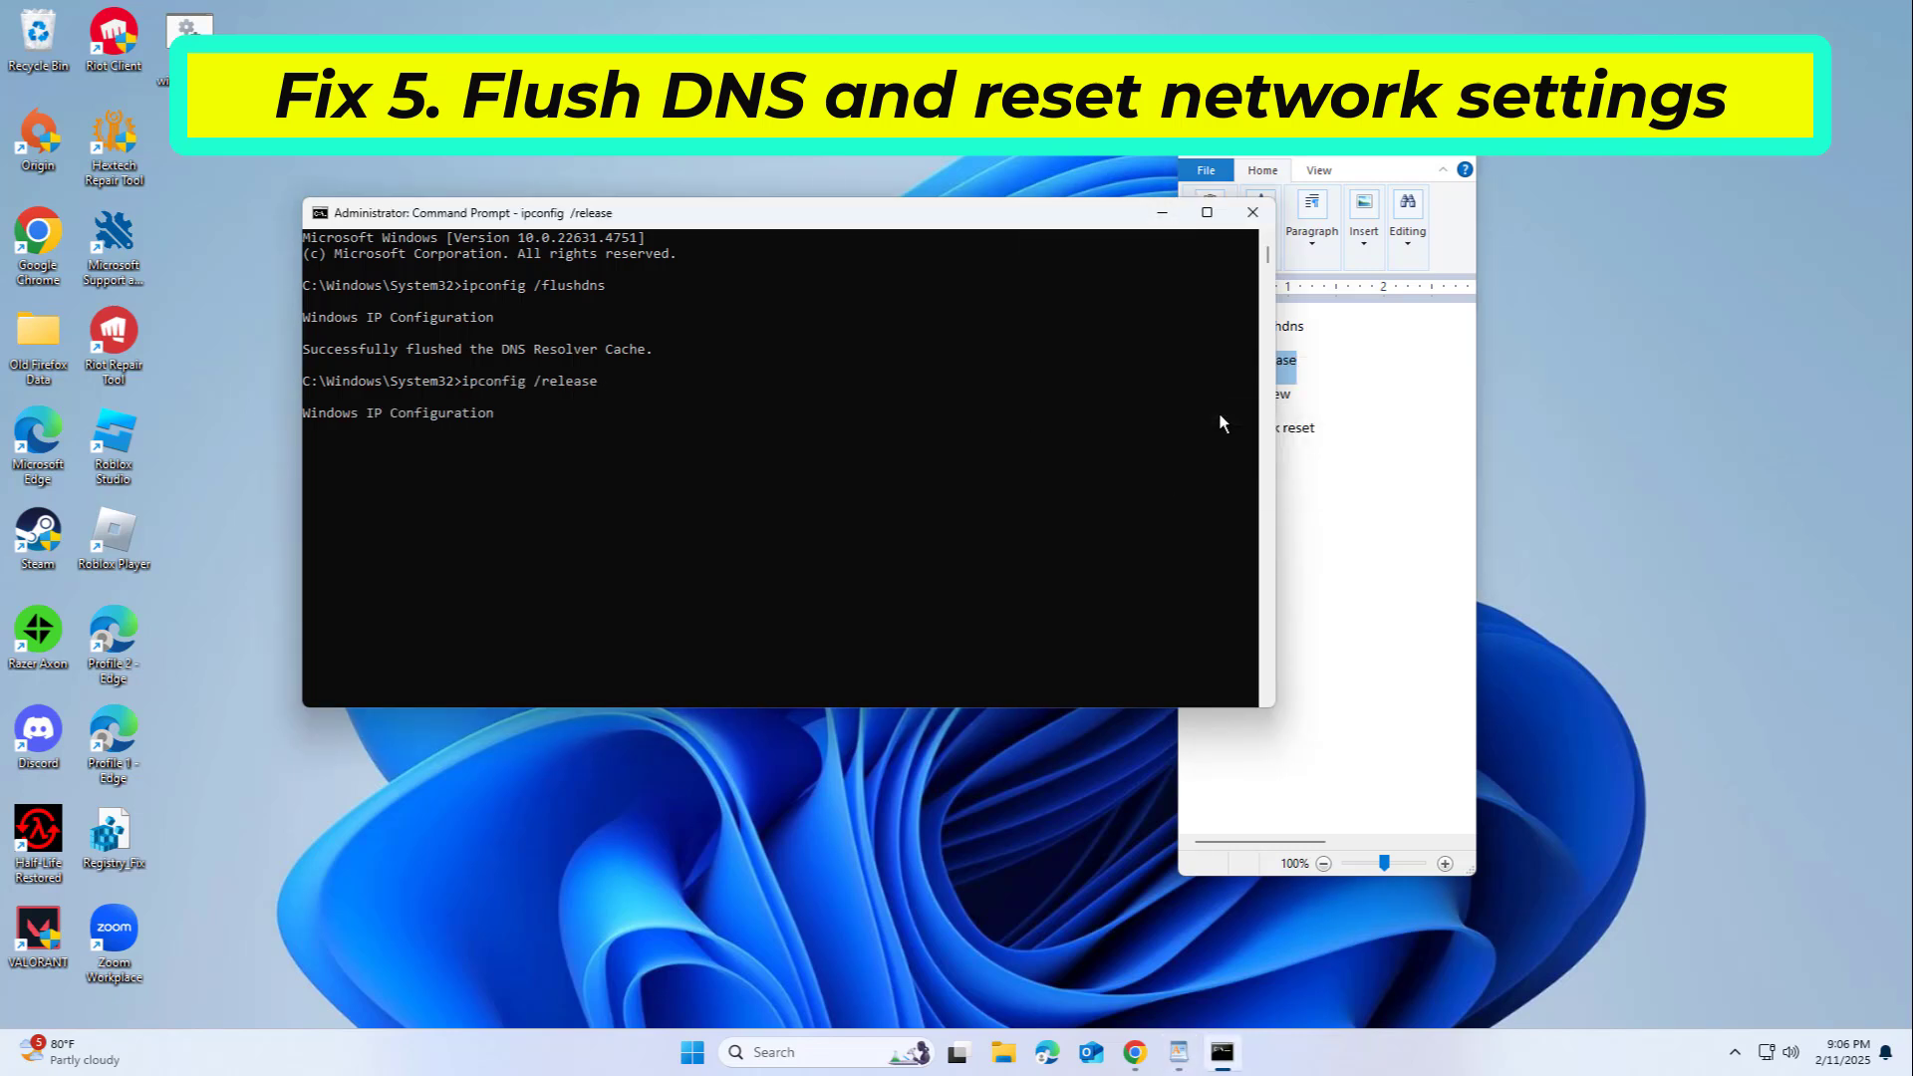
{"action": "left_click", "coordinate": [1303, 397]}
{"action": "left_click_drag", "start_coordinate": [1303, 396], "coordinate": [1192, 394]}
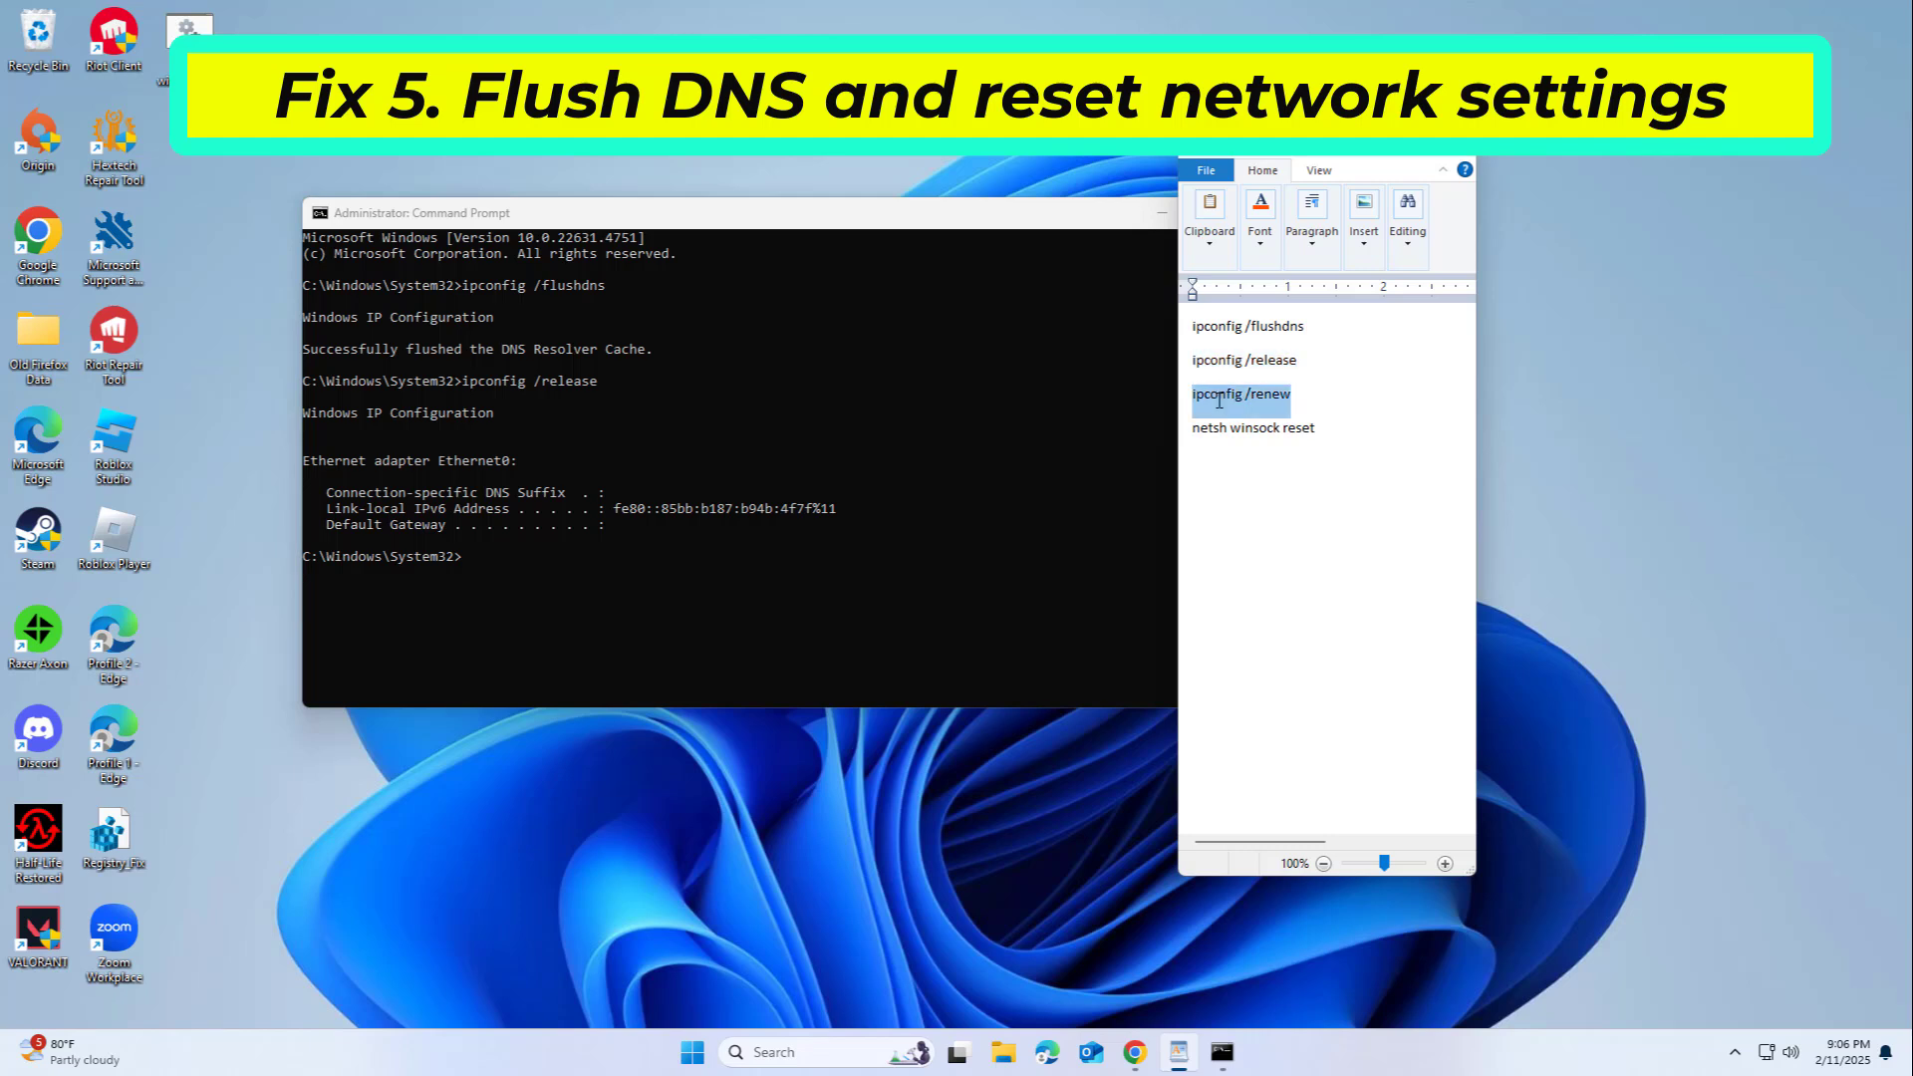
{"action": "right_click", "coordinate": [1225, 397]}
{"action": "left_click", "coordinate": [1257, 427]}
{"action": "left_click", "coordinate": [996, 213]}
{"action": "right_click", "coordinate": [996, 213]}
{"action": "mouse_move", "coordinate": [1125, 387]}
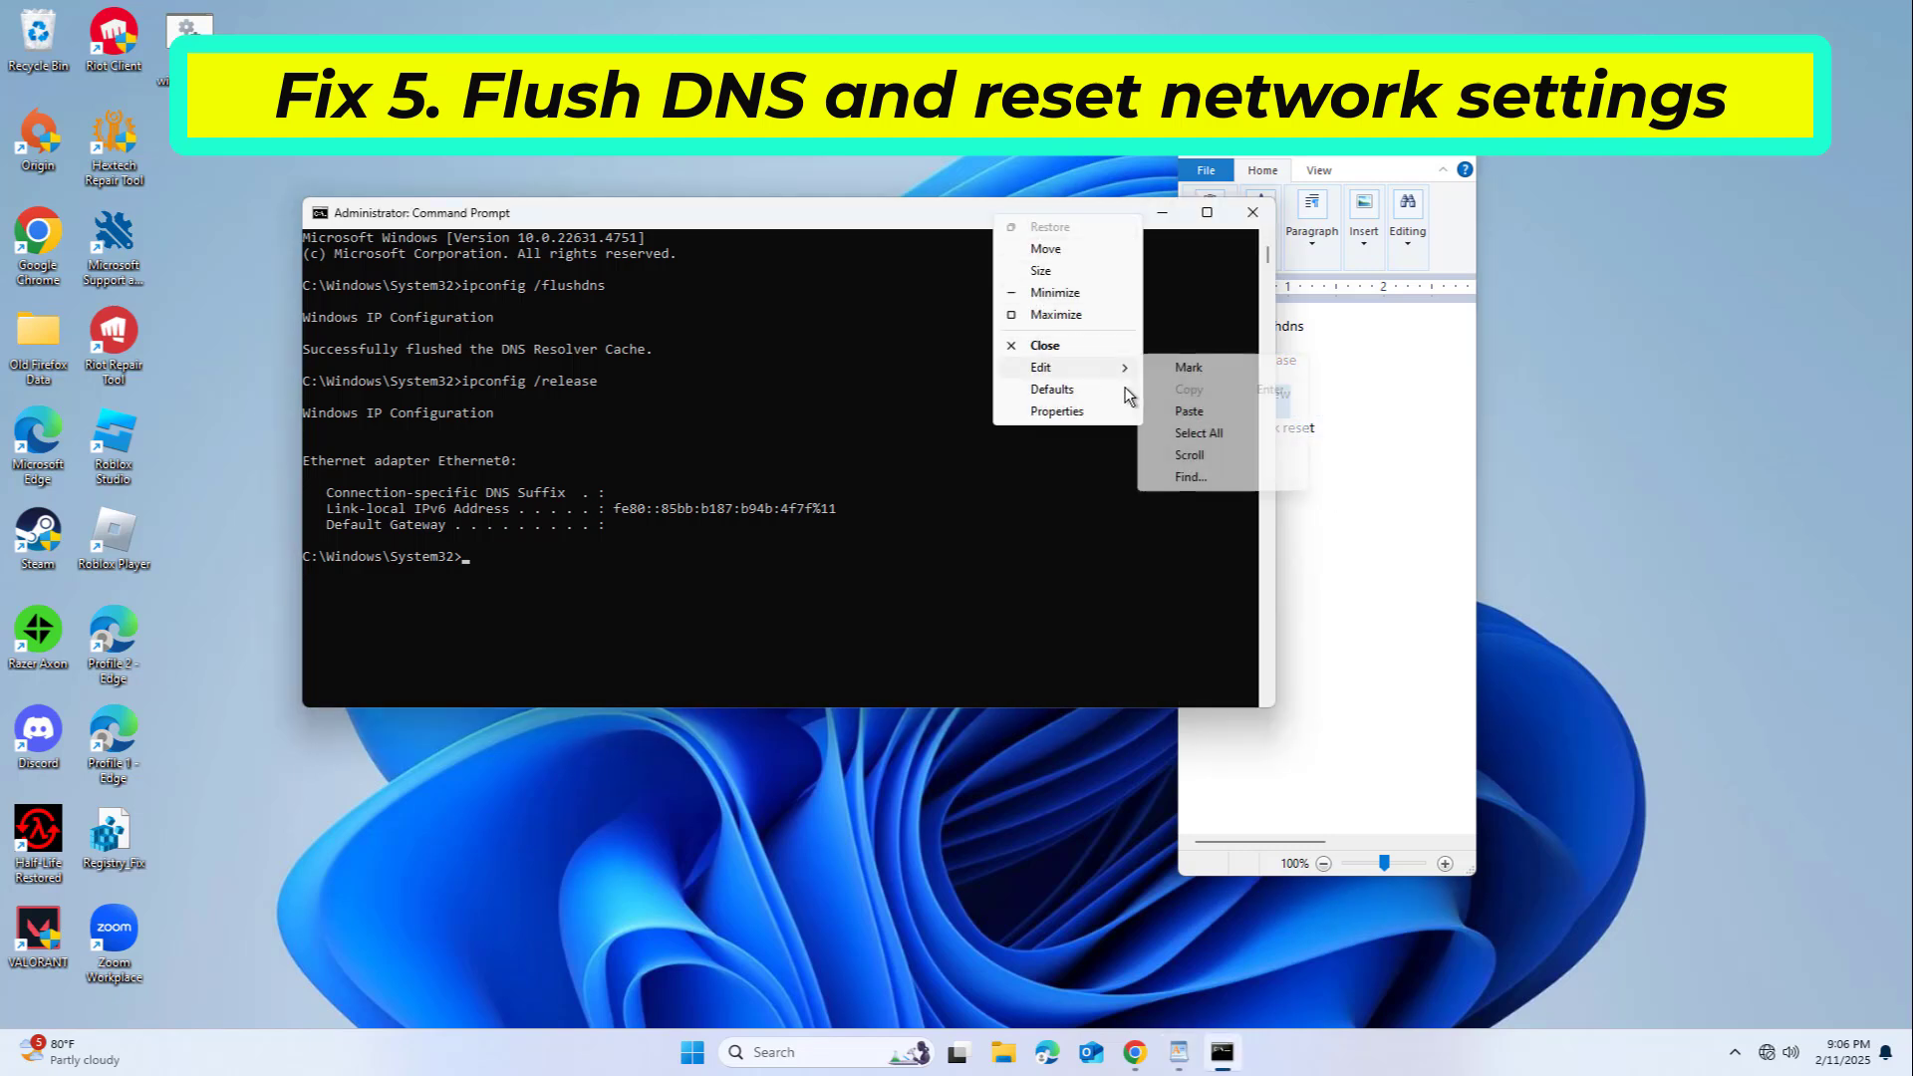
{"action": "left_click", "coordinate": [1216, 415]}
{"action": "key", "text": "Return"}
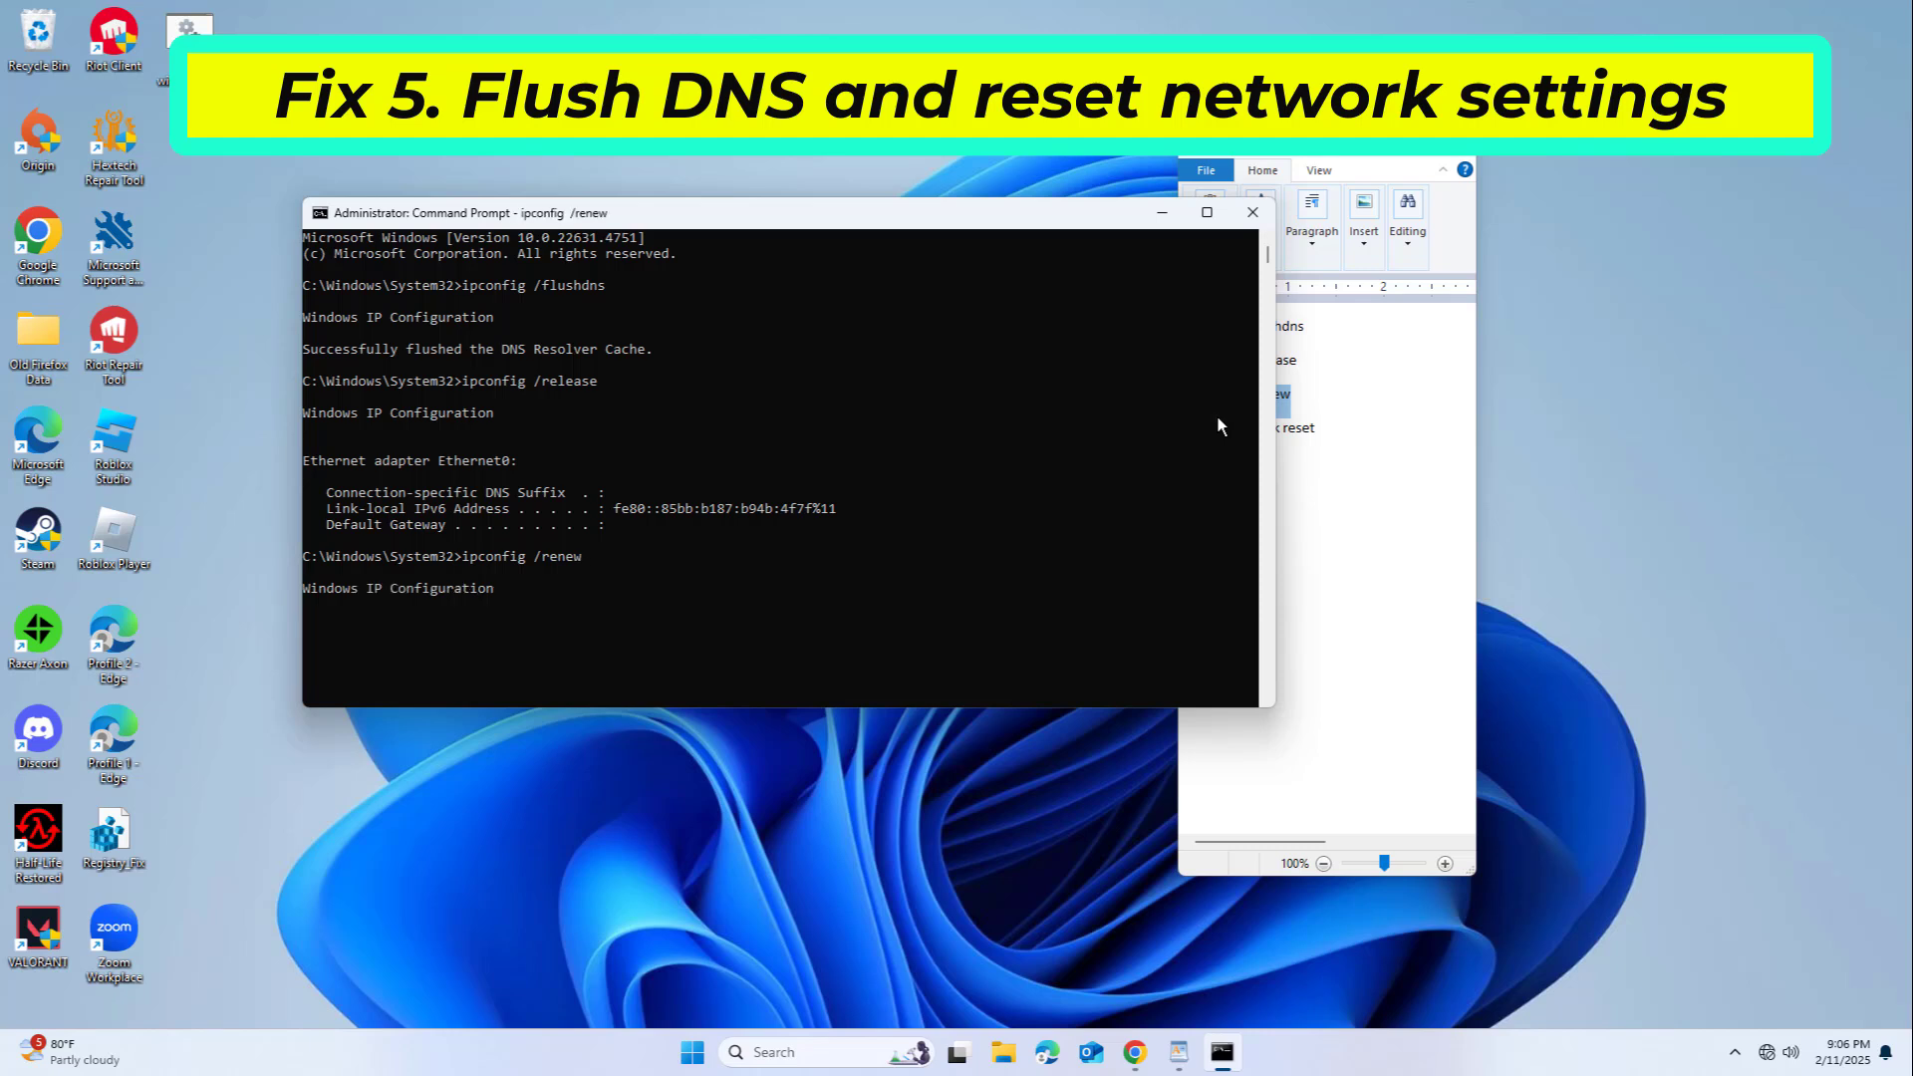
{"action": "left_click", "coordinate": [1312, 440]}
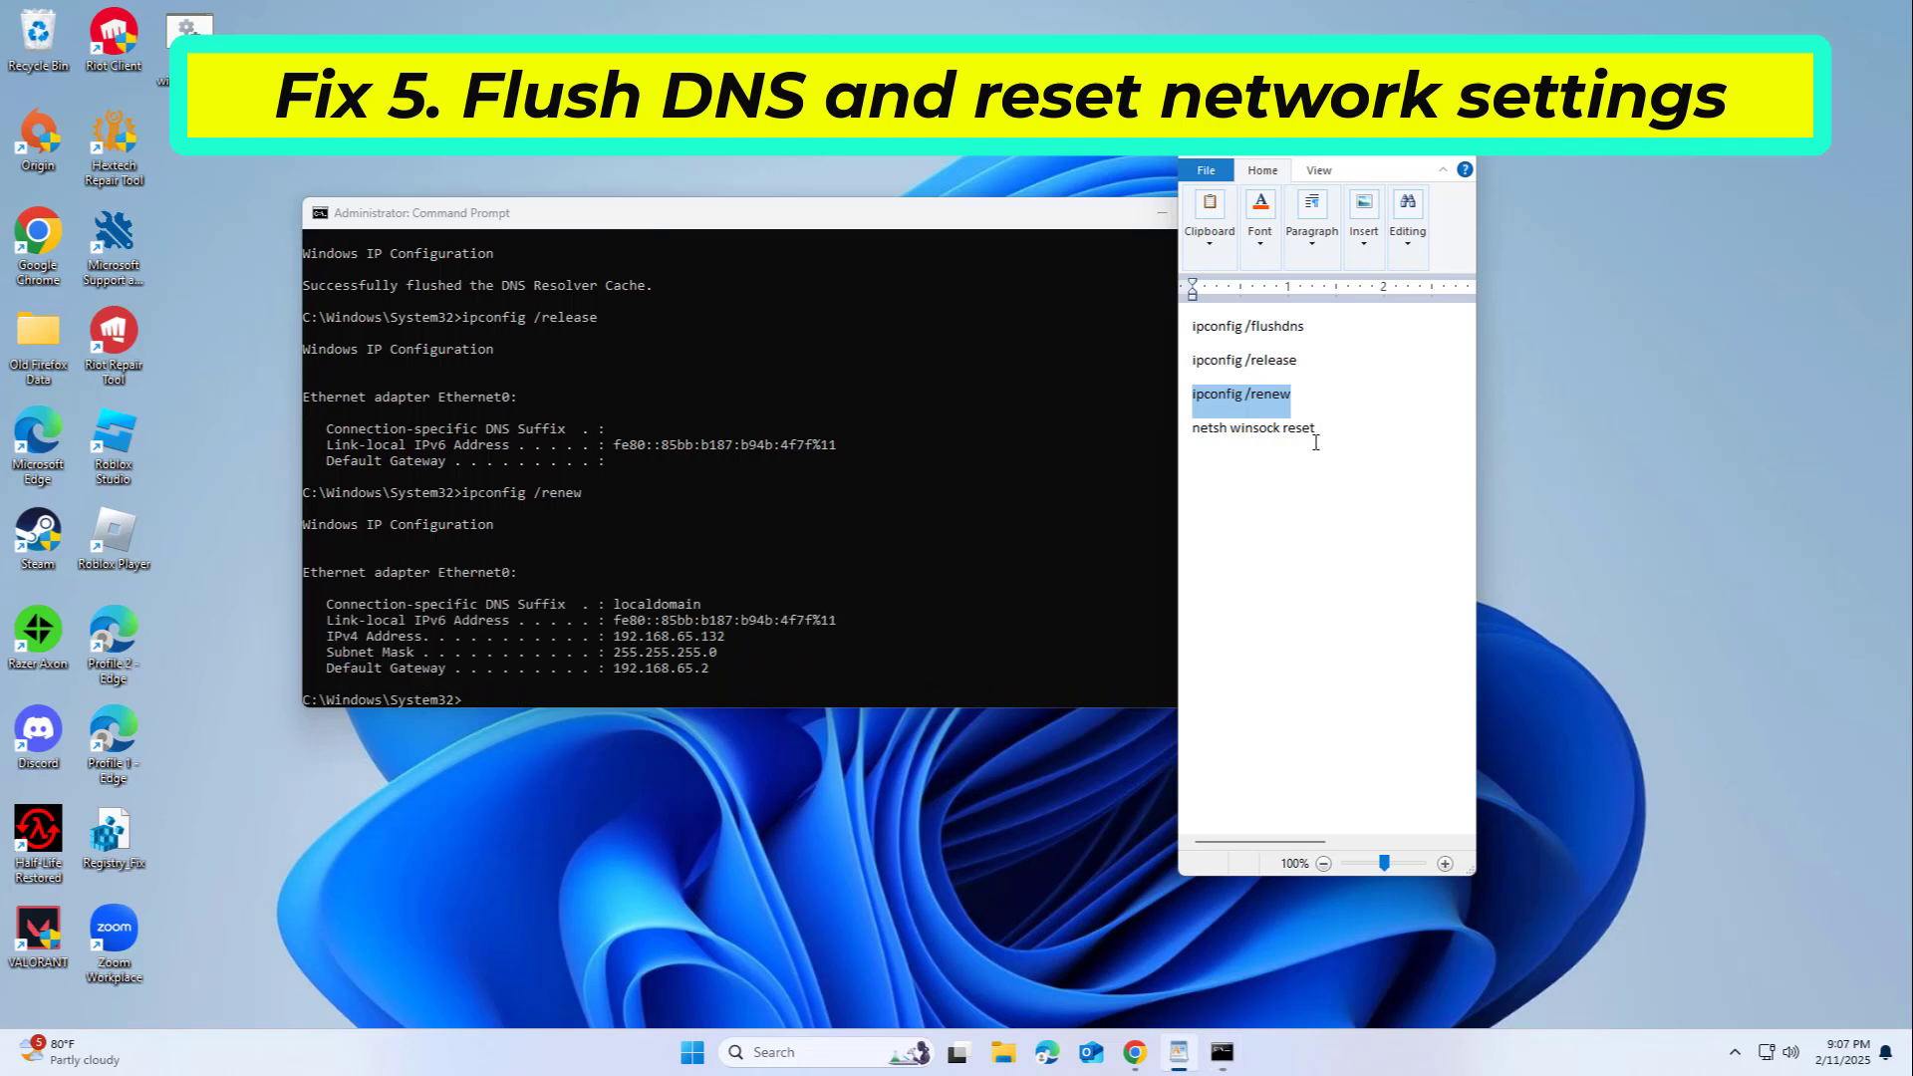
Copy netsh winsock reset from WordPad and run it in Command Prompt
{"action": "double_click", "coordinate": [1305, 429]}
{"action": "triple_click", "coordinate": [1207, 427]}
{"action": "right_click", "coordinate": [1231, 432]}
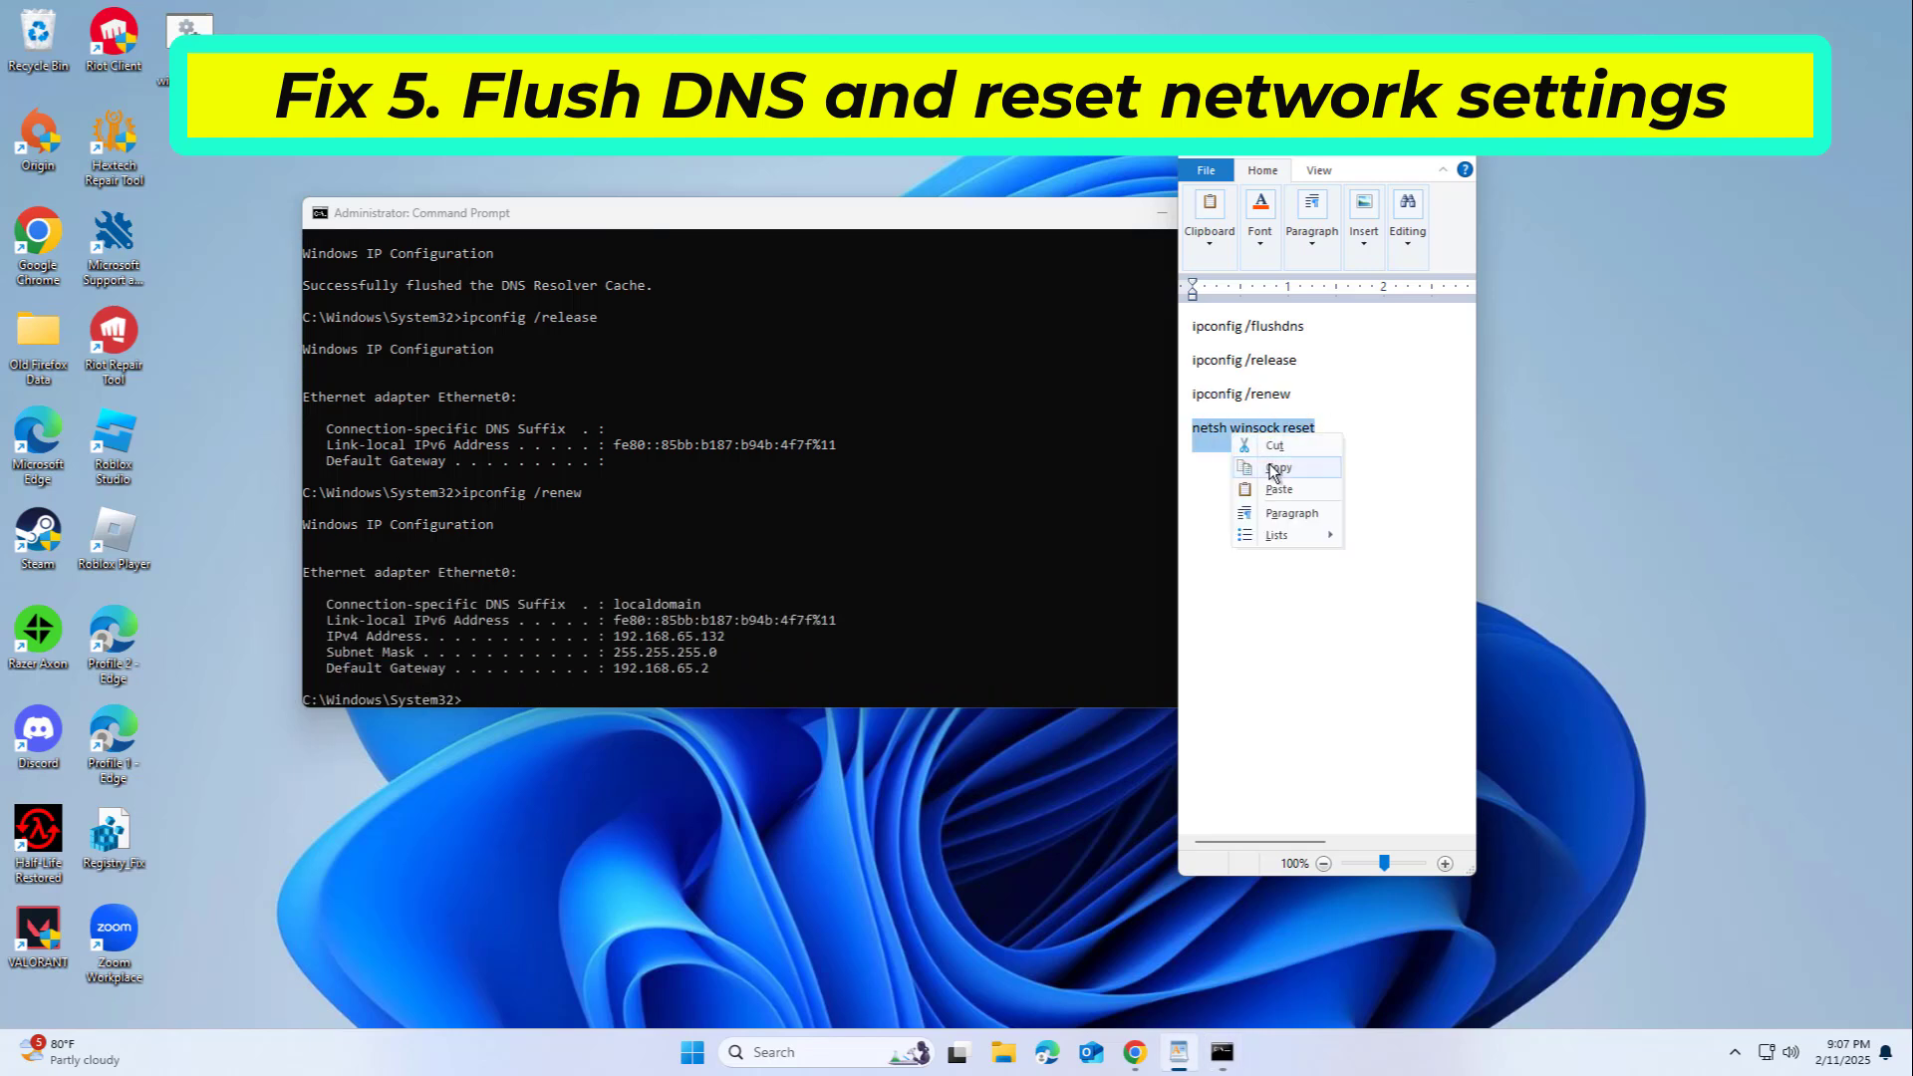
{"action": "left_click", "coordinate": [1273, 475]}
{"action": "left_click", "coordinate": [918, 205]}
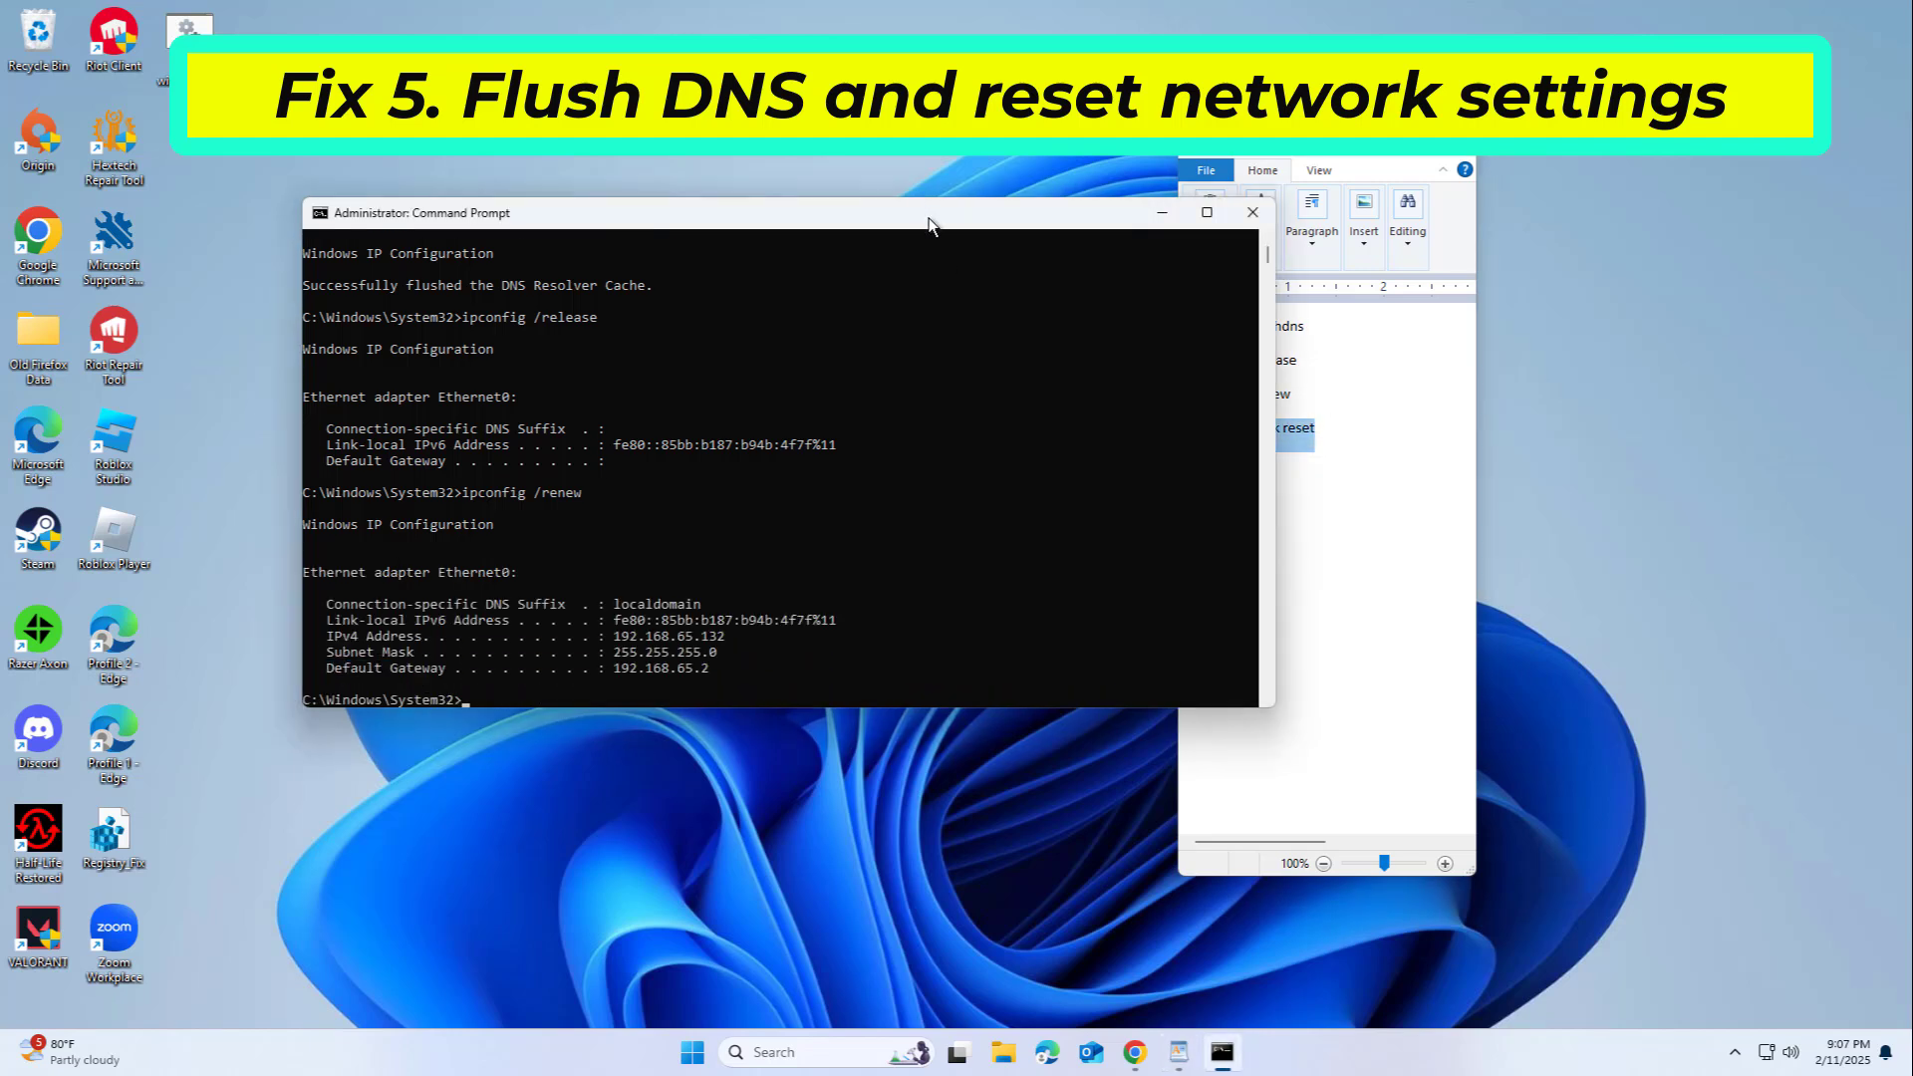
{"action": "right_click", "coordinate": [927, 213]}
{"action": "mouse_move", "coordinate": [1036, 370]}
{"action": "left_click", "coordinate": [1145, 416]}
{"action": "key", "text": "Return"}
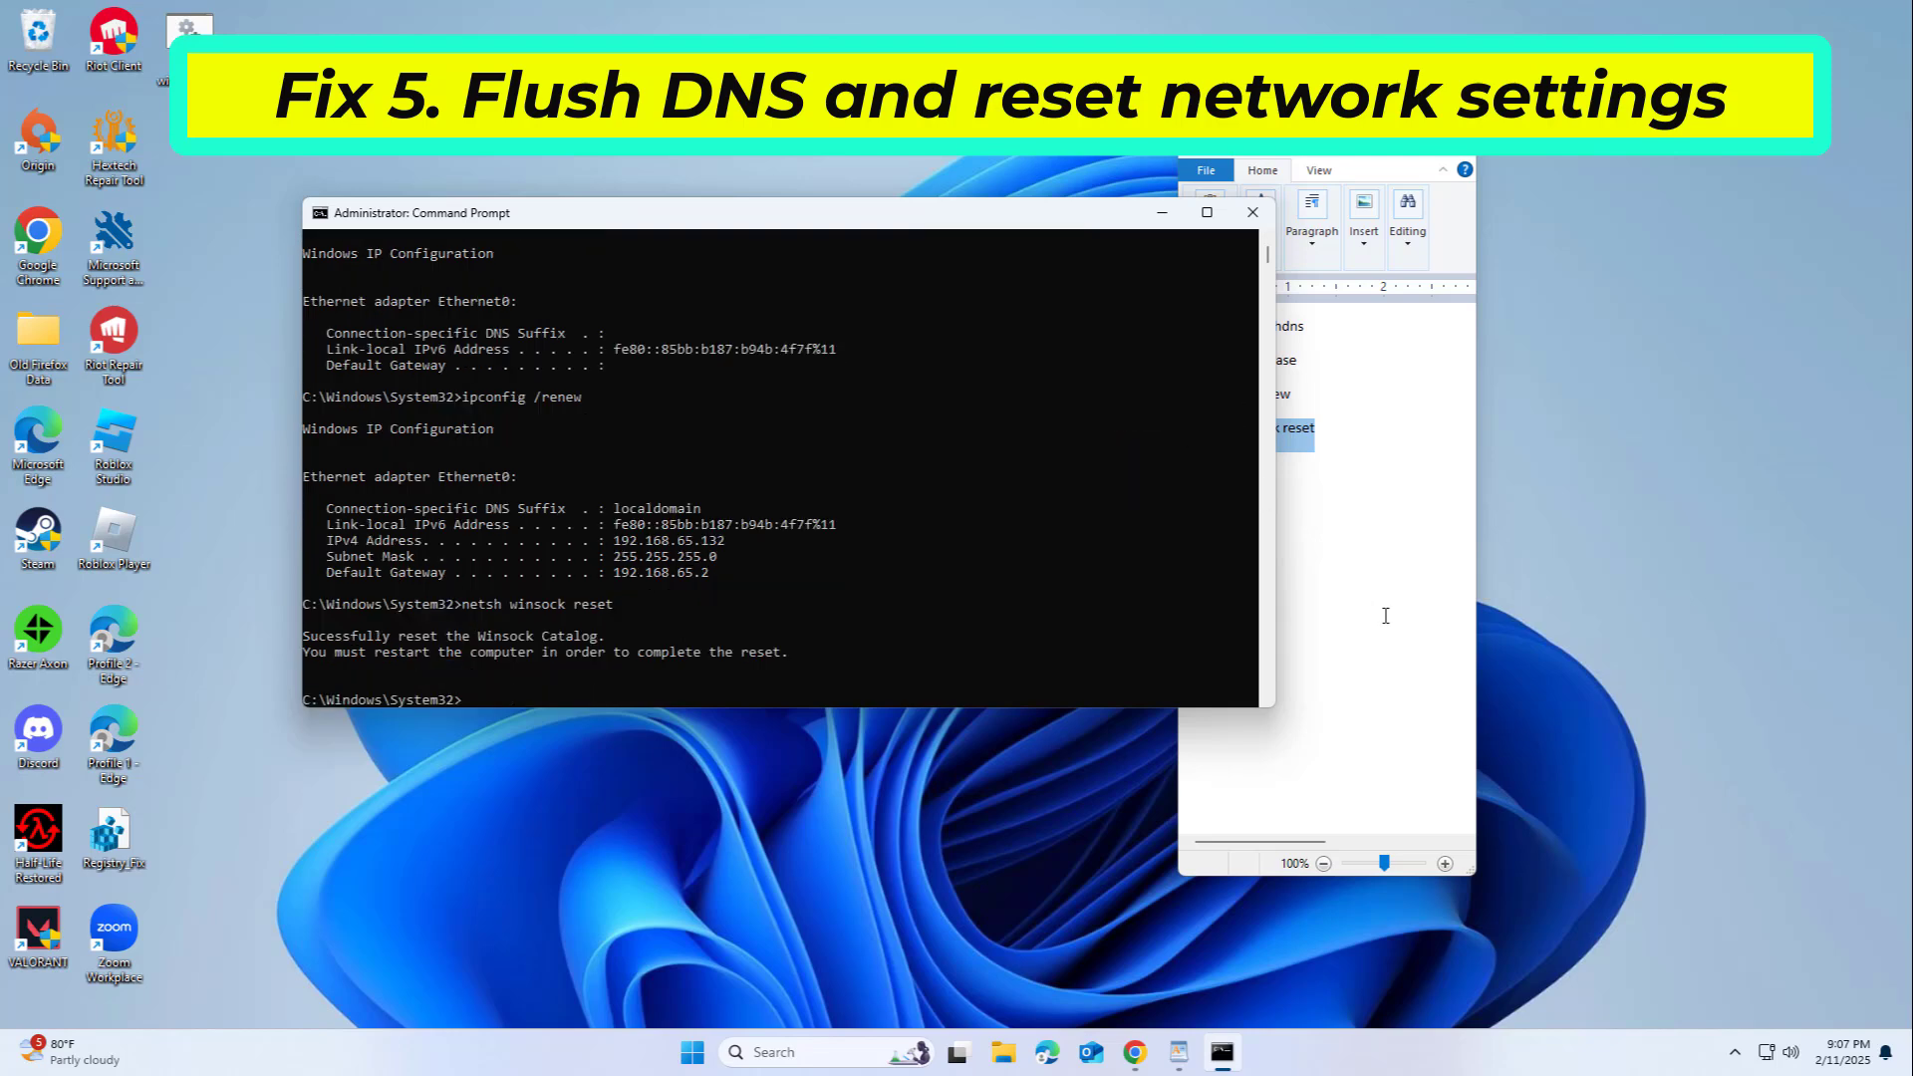
Close Command Prompt and the WordPad notes without saving, then reveal Start's power options with Restart
{"action": "left_click", "coordinate": [1269, 219]}
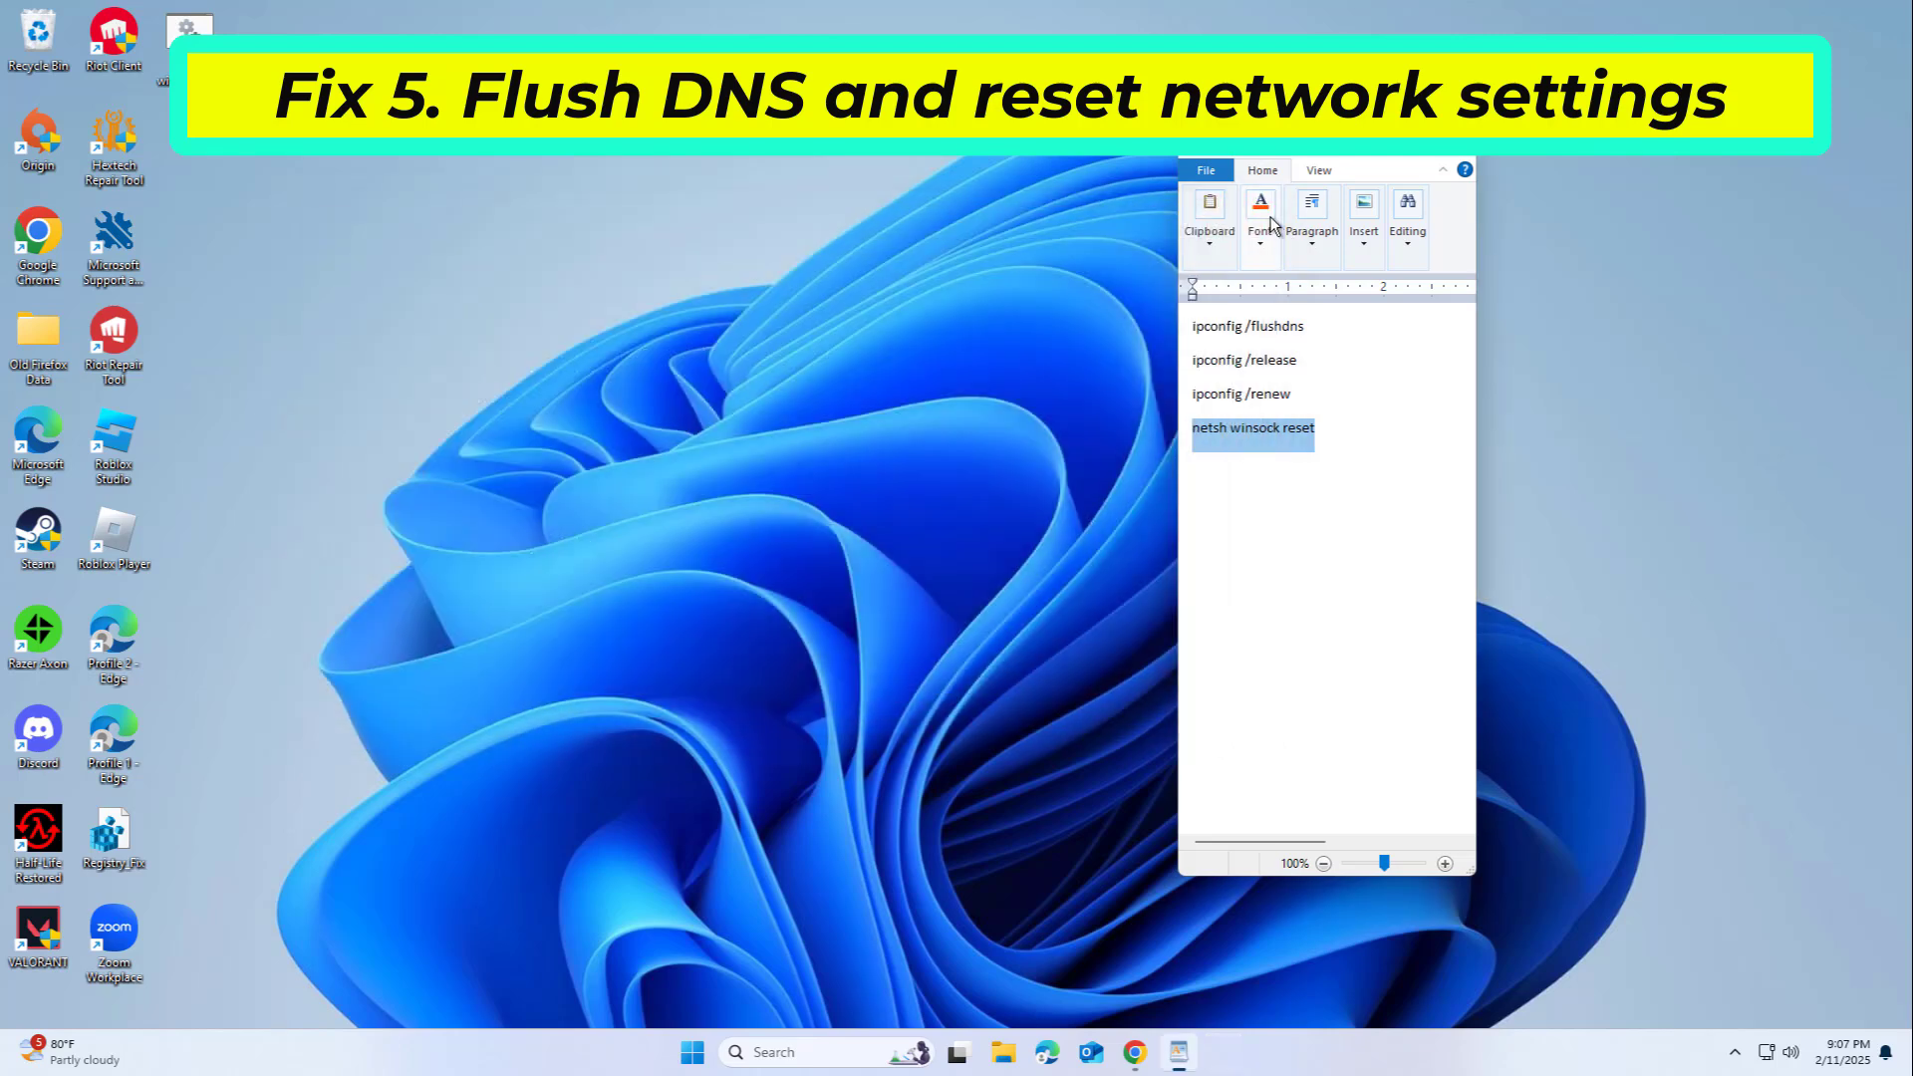
{"action": "left_click", "coordinate": [1453, 141]}
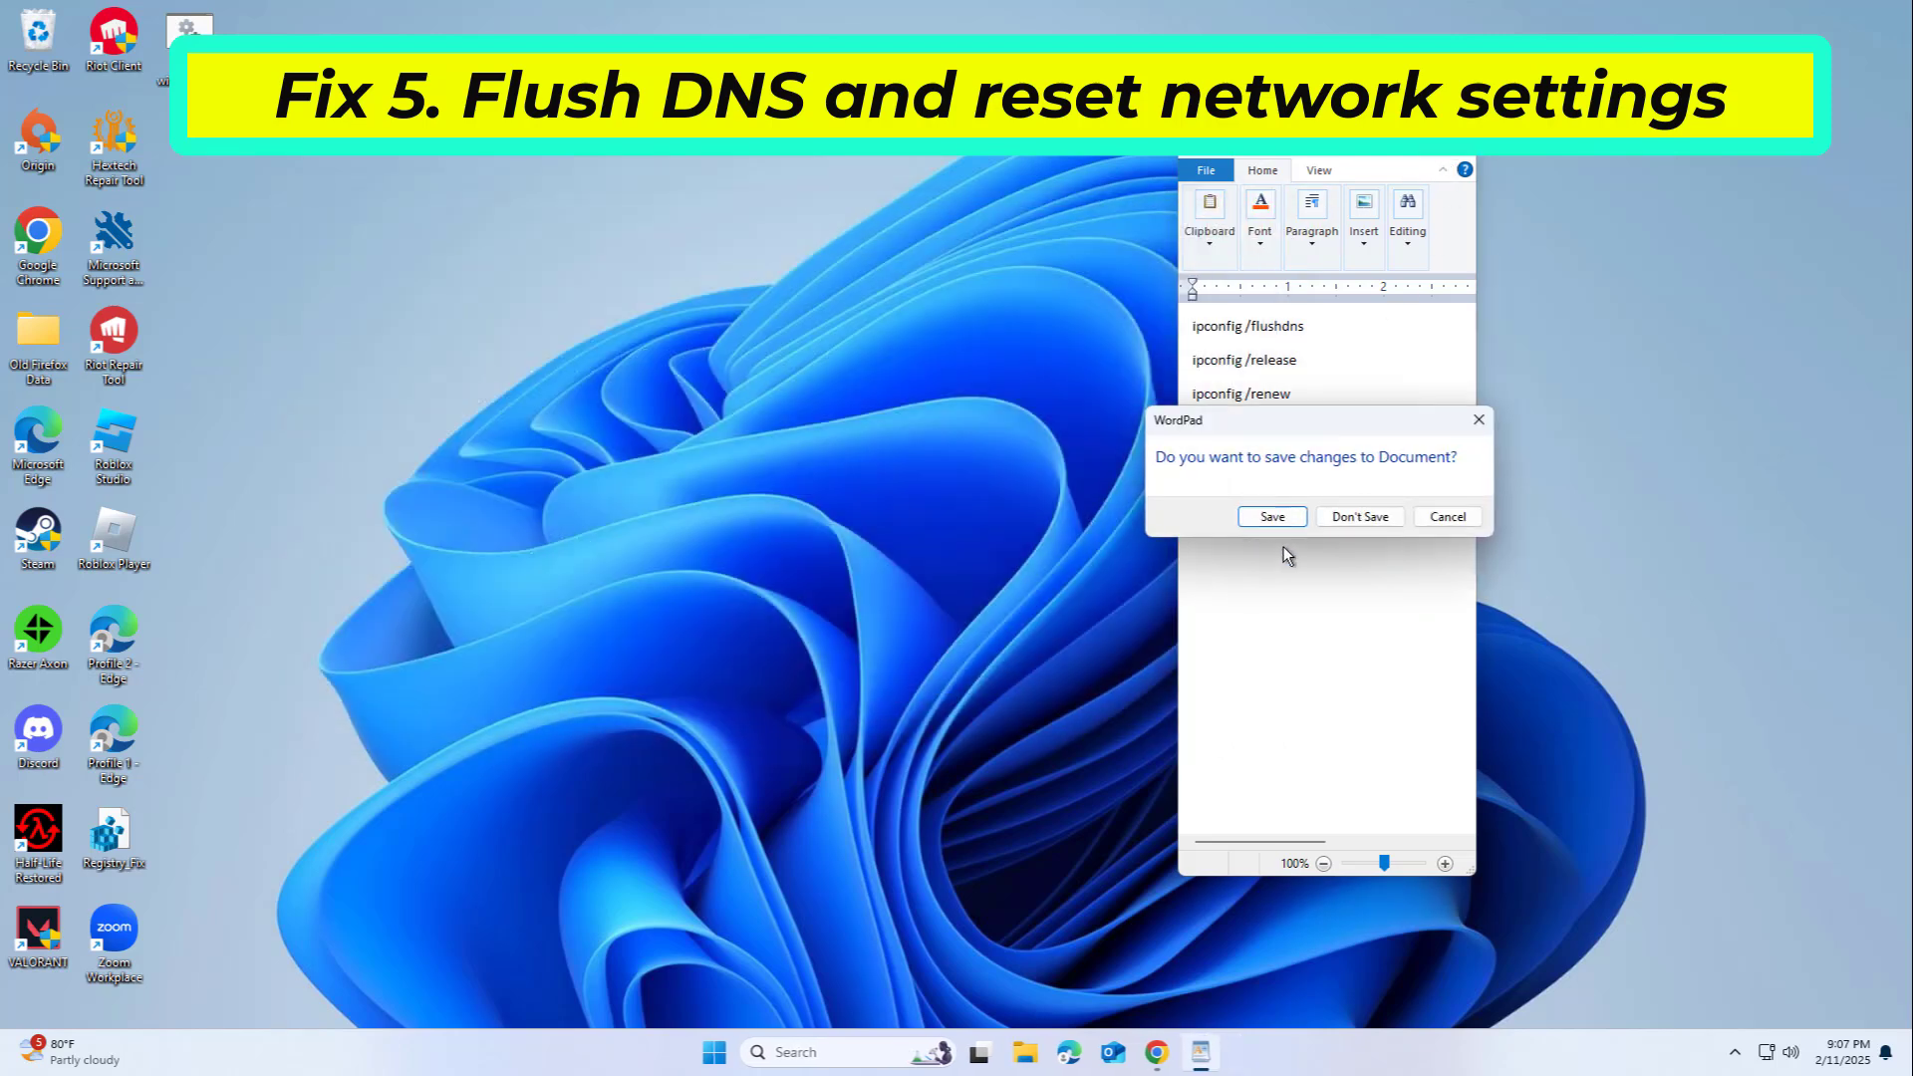
{"action": "left_click", "coordinate": [1340, 518]}
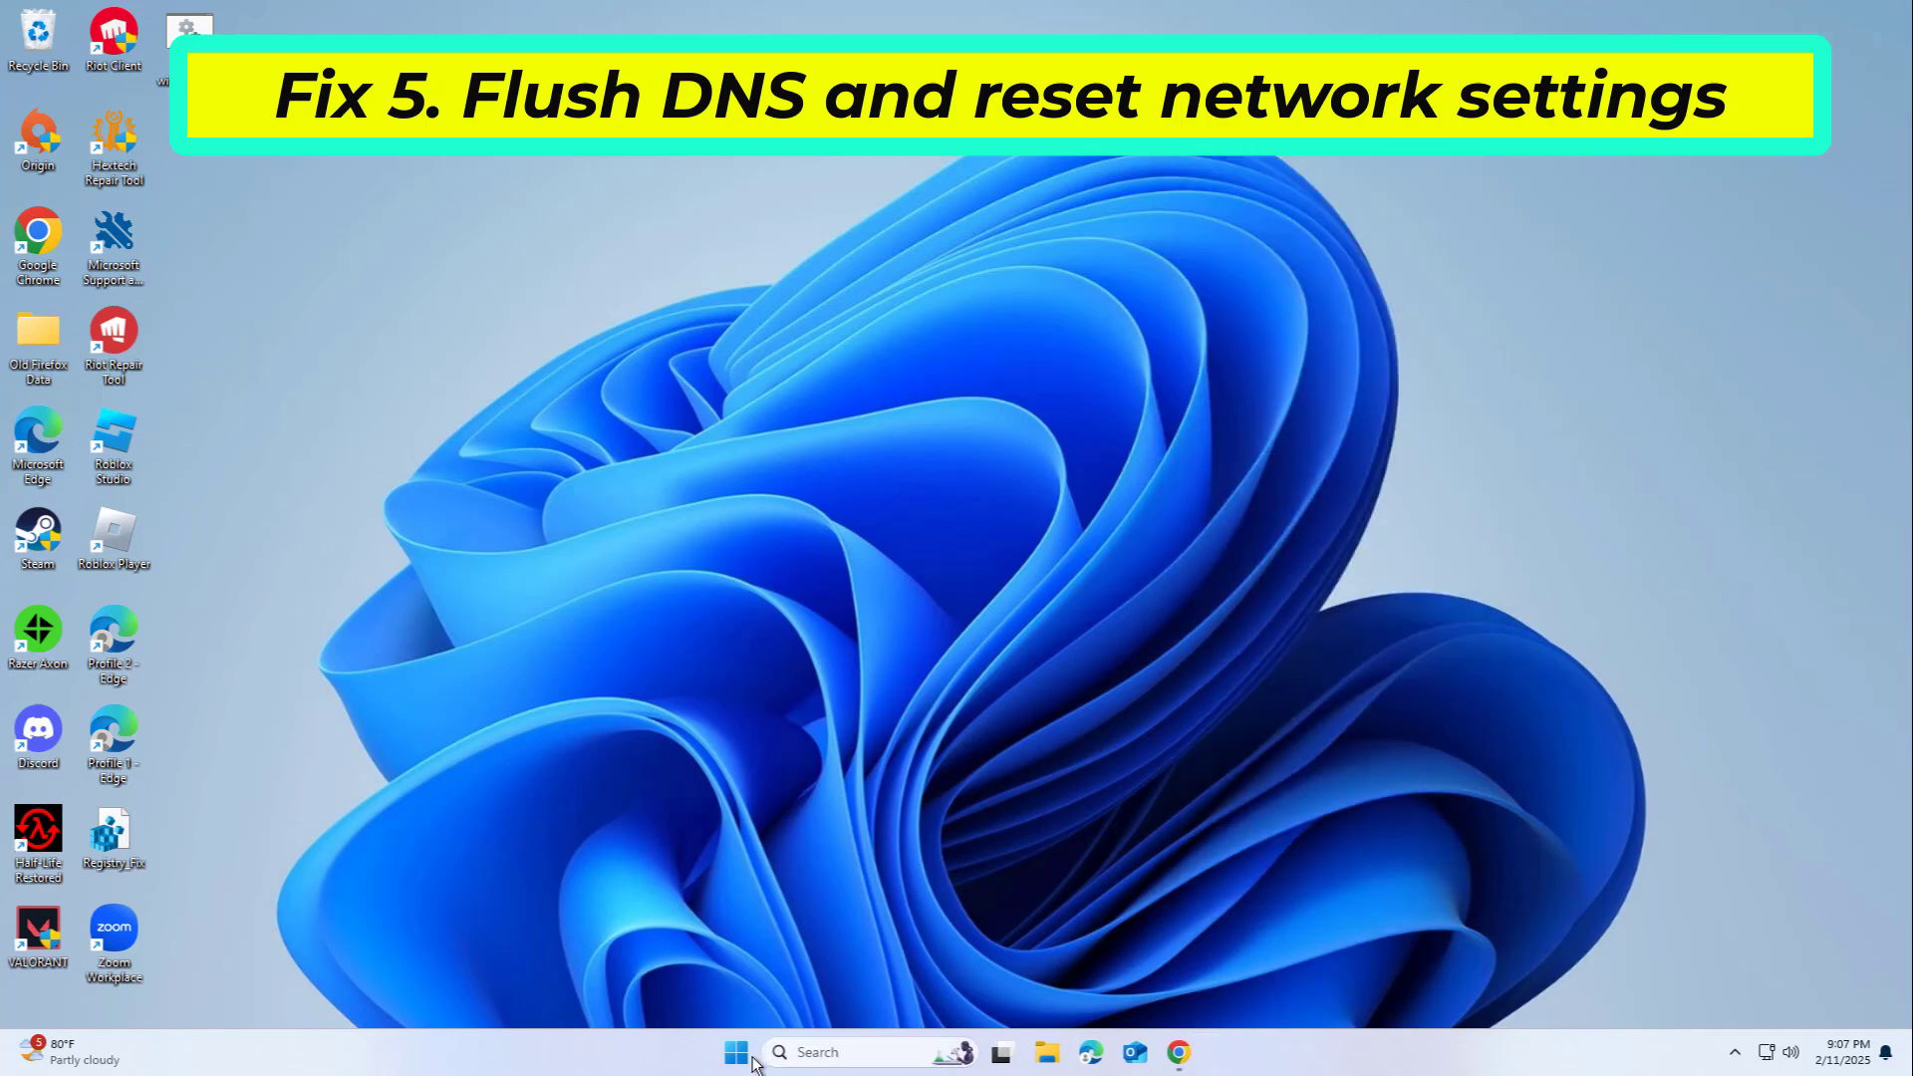
{"action": "left_click", "coordinate": [736, 1052]}
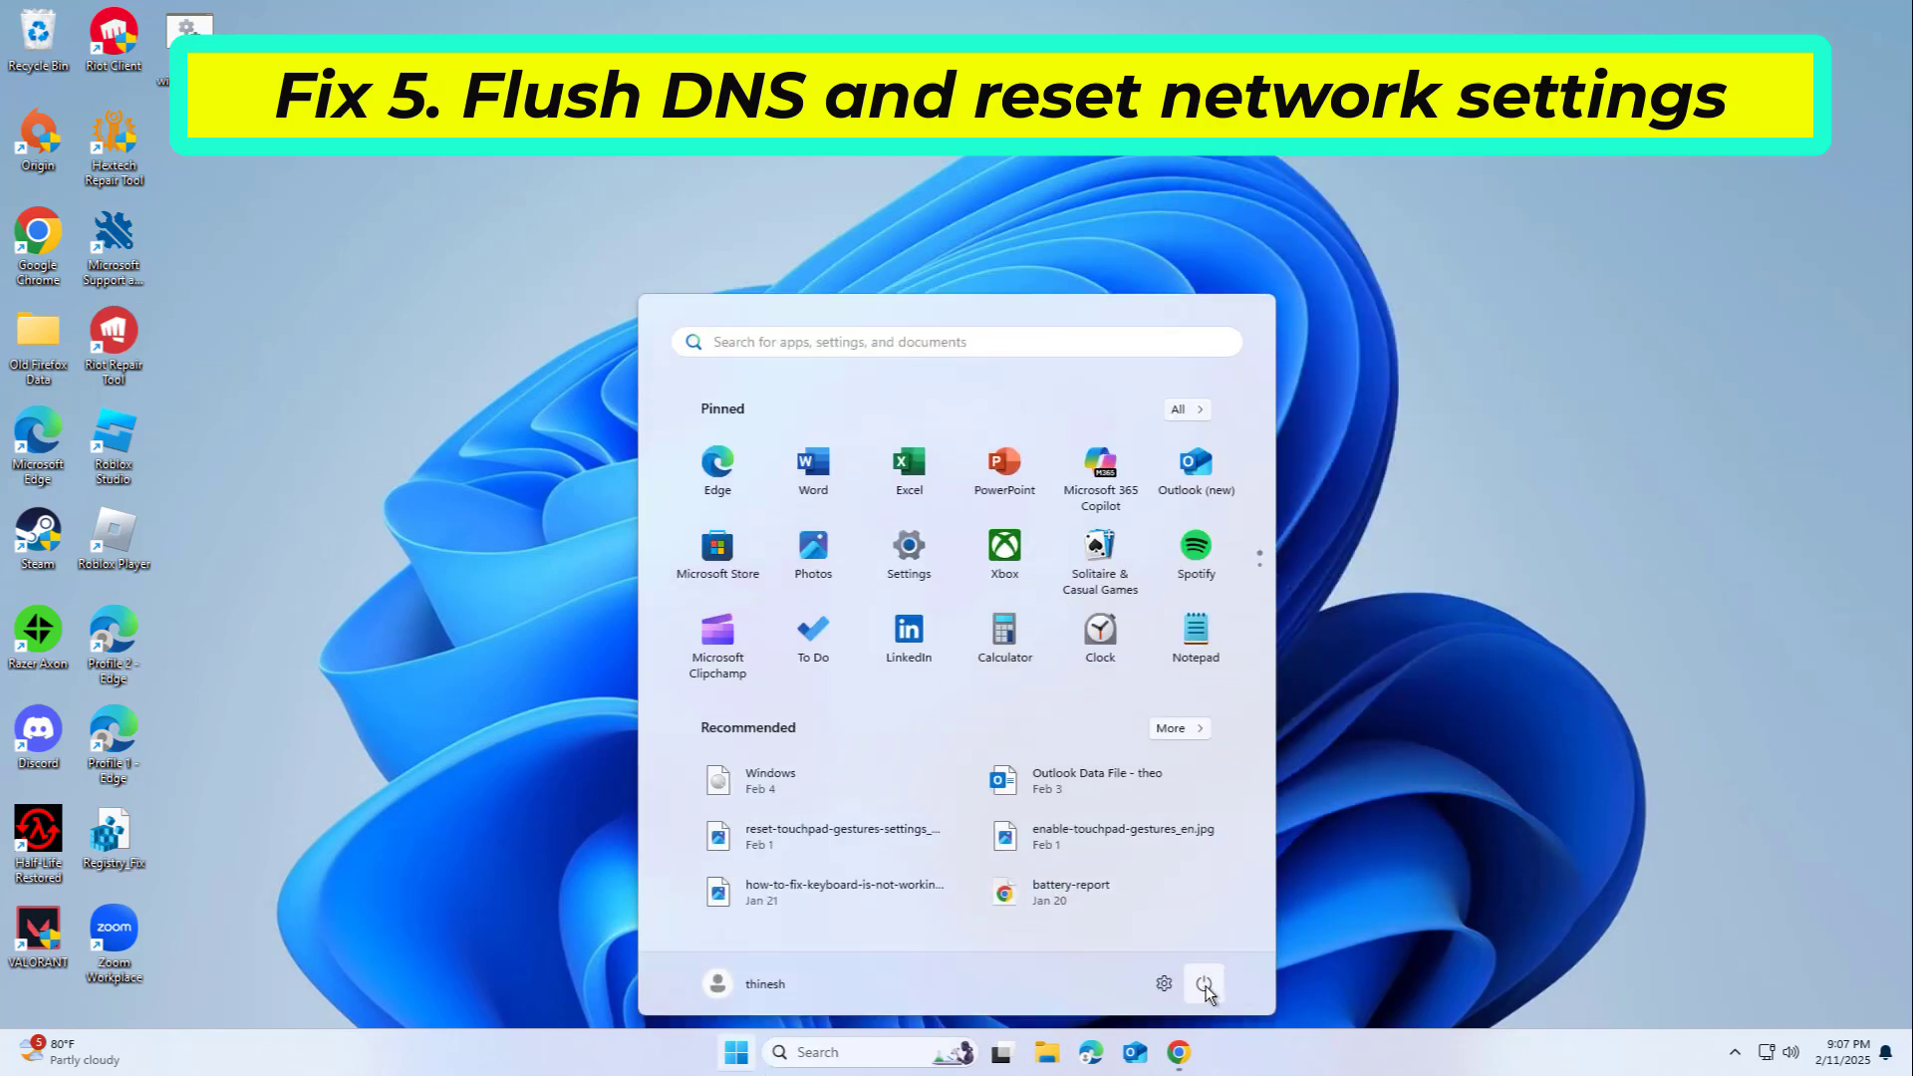
{"action": "left_click", "coordinate": [1205, 984]}
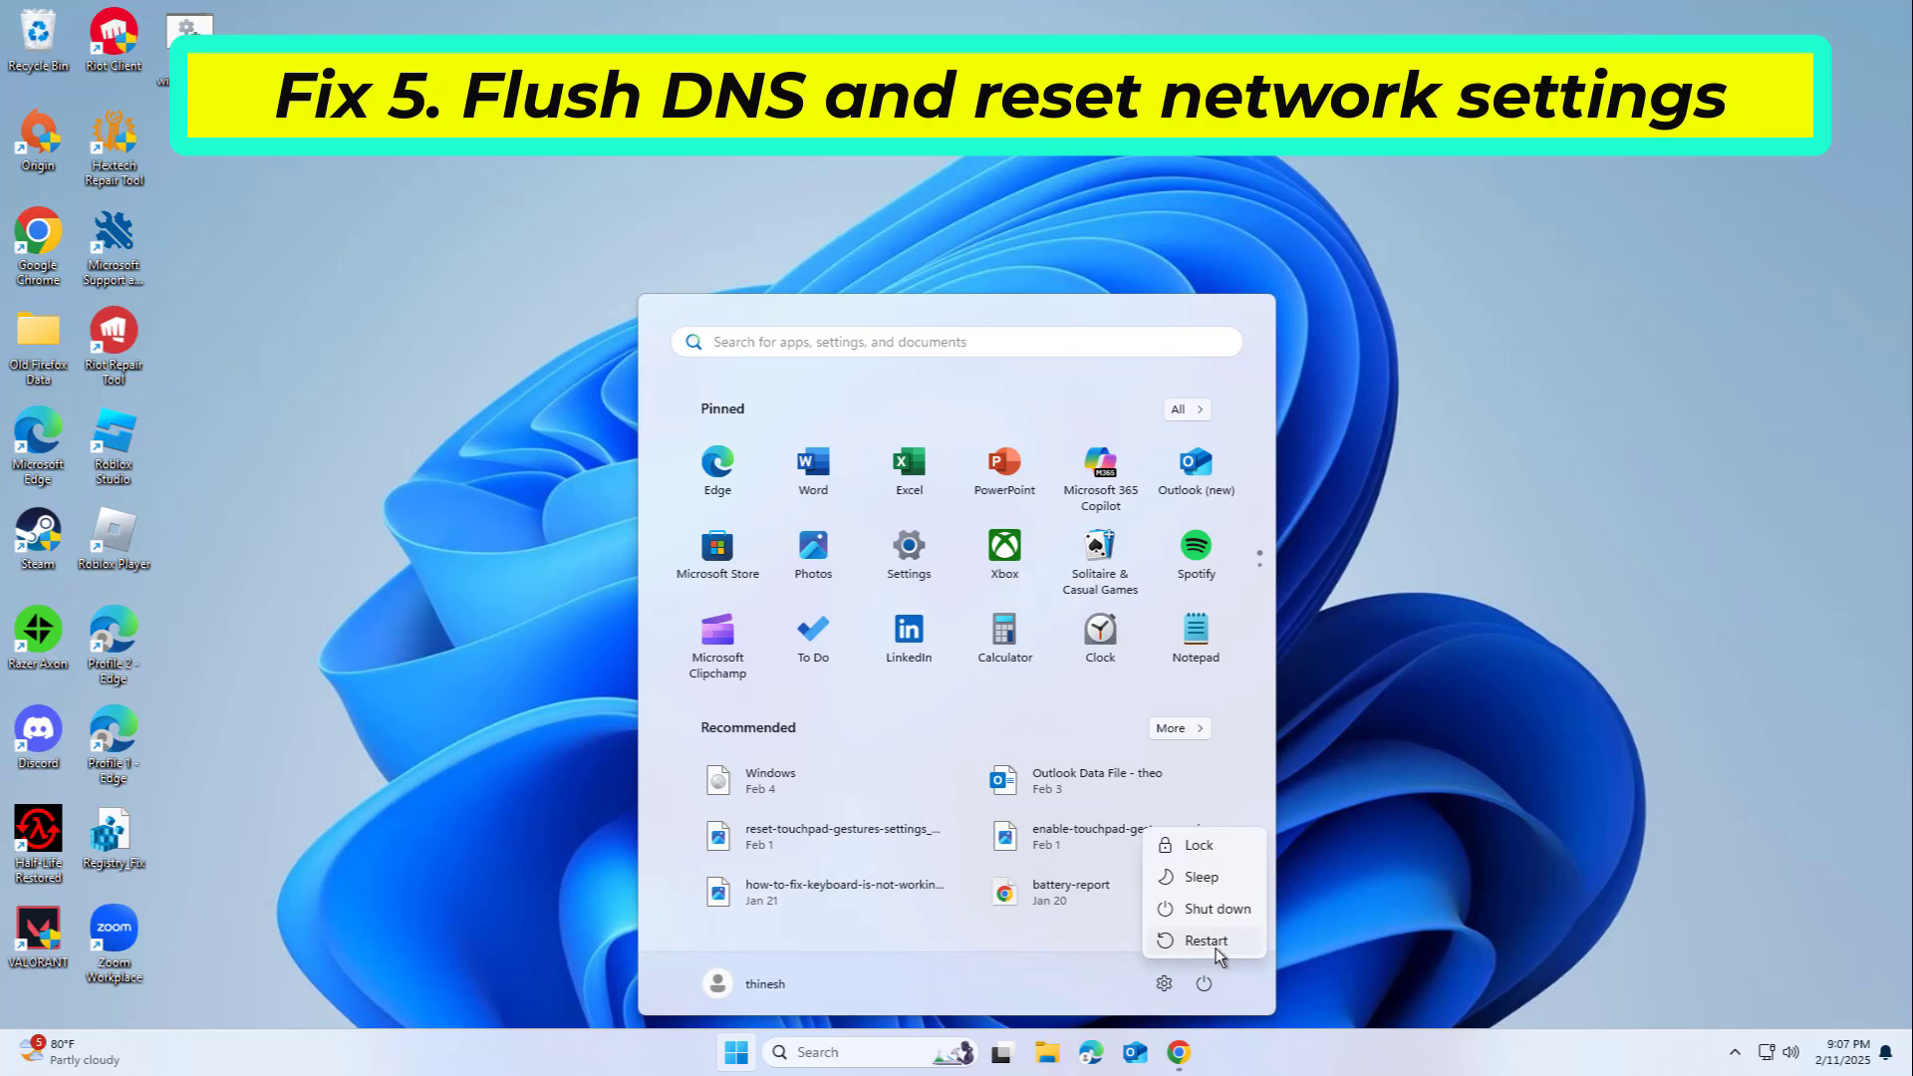